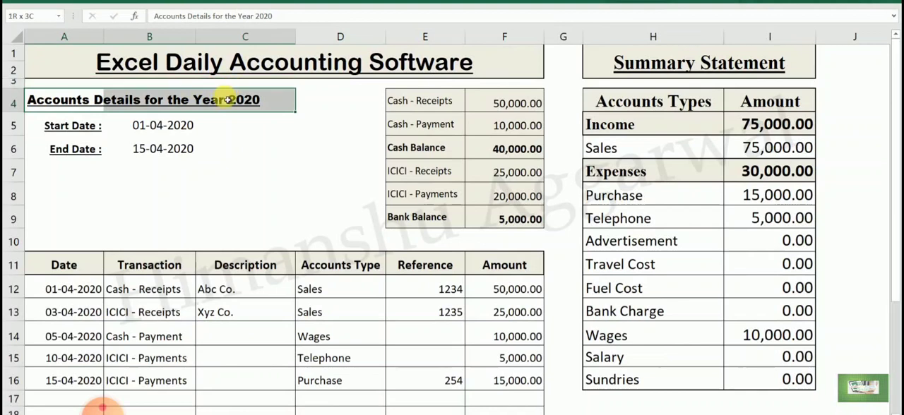
- Copy the "Accounts Details for the Year 2020" heading from the Daily Sales and Exp. Software workbook into Book1 at cell A4
{"action": "key", "text": "ctrl+c"}
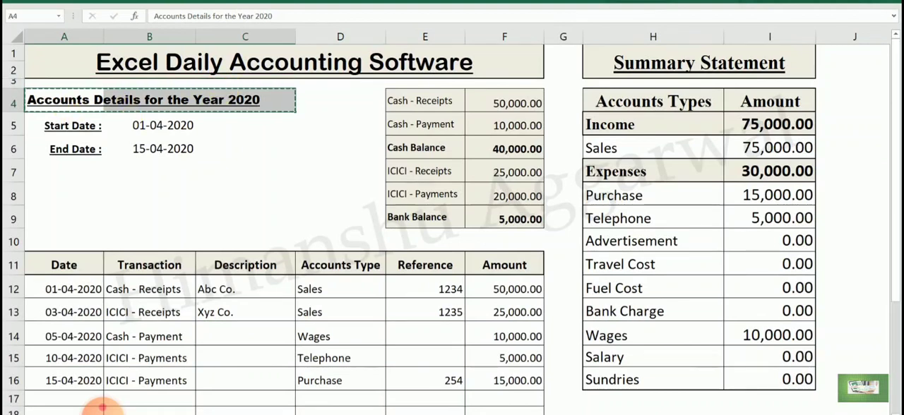
{"action": "left_click", "coordinate": [567, 410]}
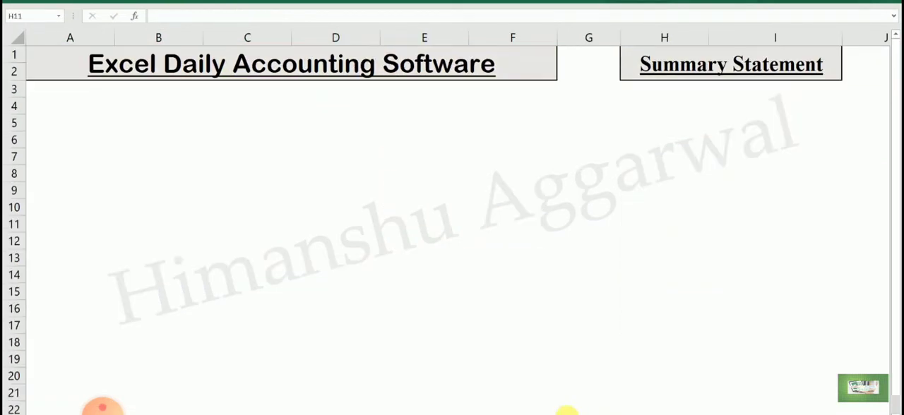
{"action": "left_click", "coordinate": [40, 110]}
{"action": "key", "text": "ctrl+v"}
{"action": "left_click", "coordinate": [121, 167]}
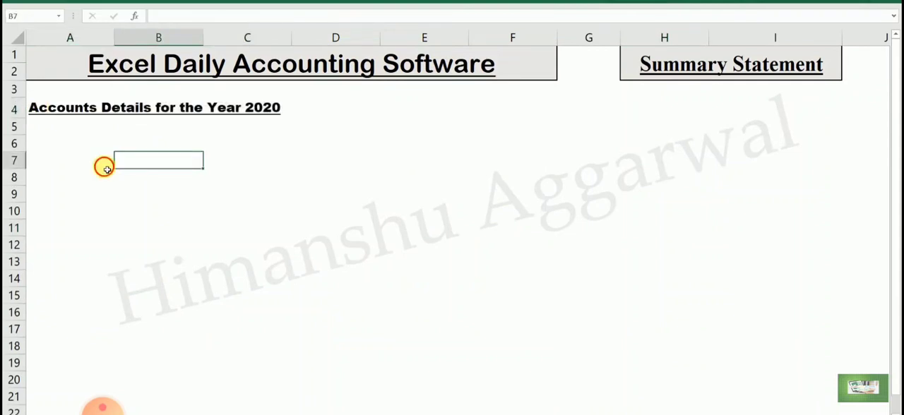
- Copy the Start Date and End Date labels with their dates from A5:B6 of the finished workbook into Book1 at A5
{"action": "left_click", "coordinate": [65, 143]}
{"action": "key", "text": "Up"}
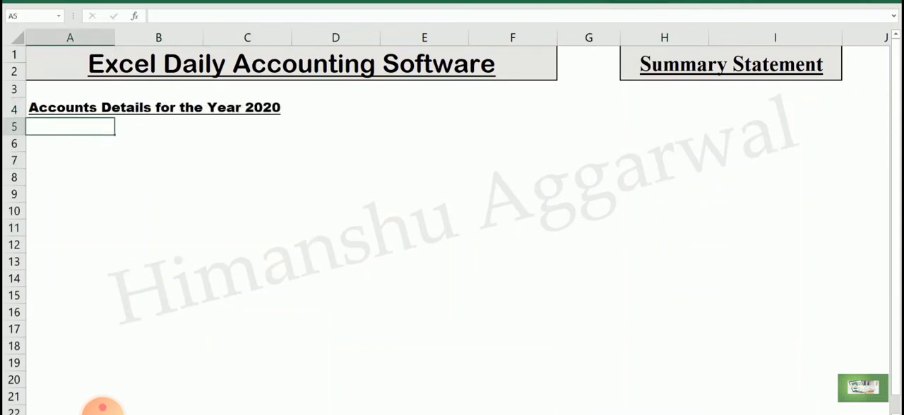
{"action": "mouse_move", "coordinate": [536, 414]}
{"action": "left_click", "coordinate": [469, 390]}
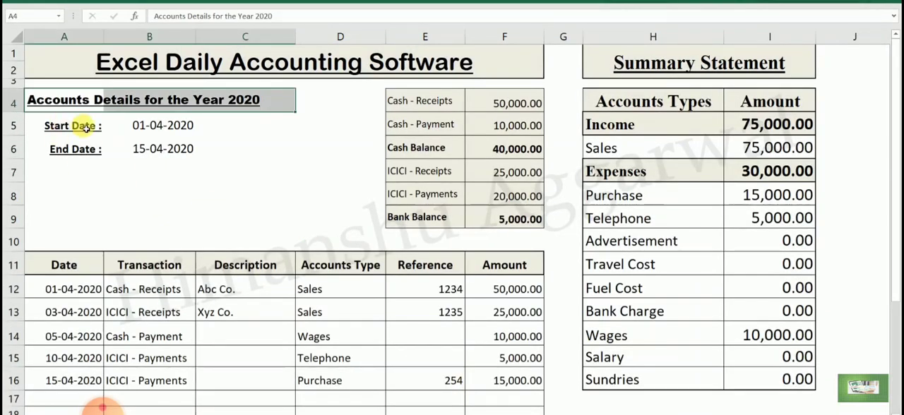
{"action": "left_click_drag", "start_coordinate": [79, 128], "coordinate": [94, 151]}
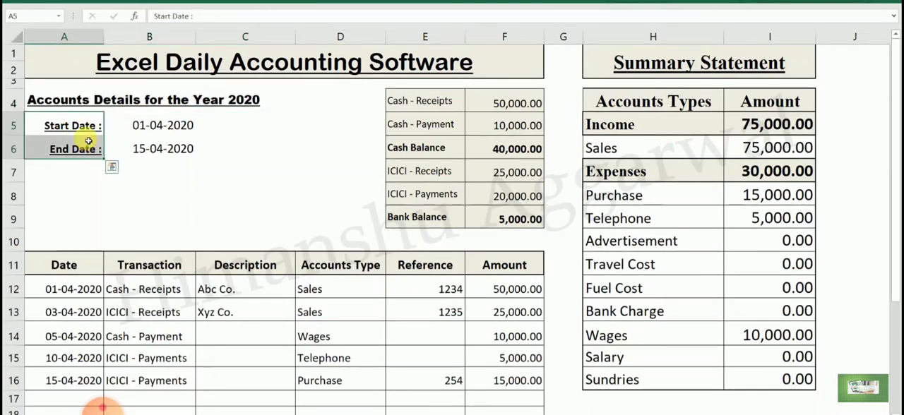
{"action": "key", "text": "ctrl+c"}
{"action": "left_click_drag", "start_coordinate": [83, 131], "coordinate": [175, 143]}
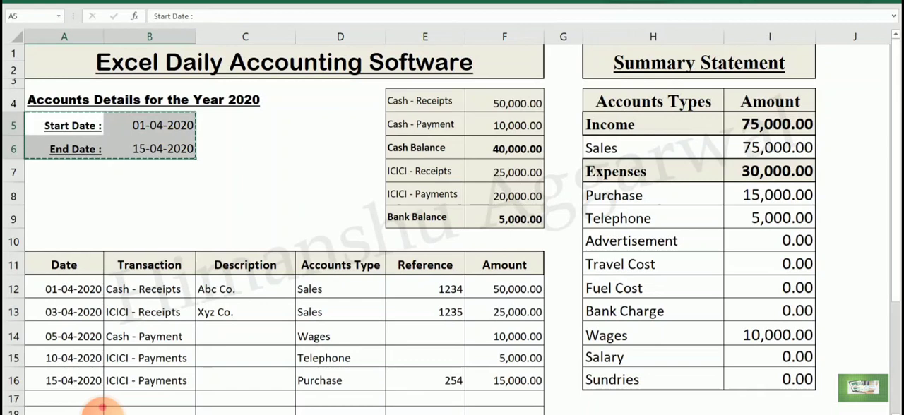
{"action": "left_click", "coordinate": [581, 401]}
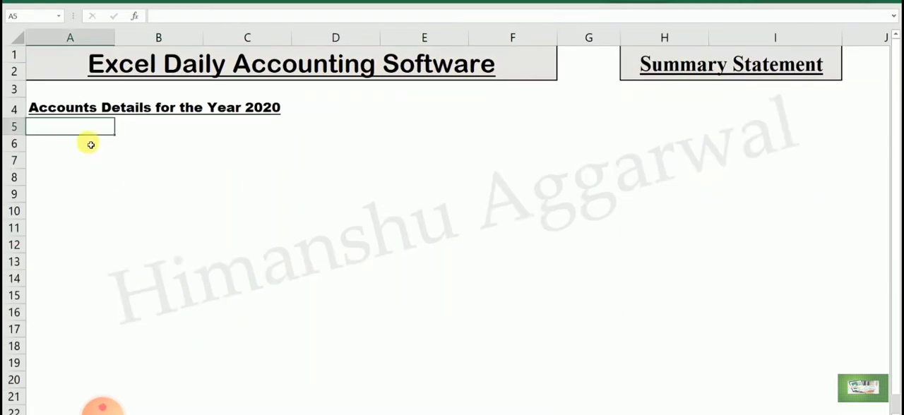
{"action": "key", "text": "Return"}
{"action": "left_click", "coordinate": [162, 197]}
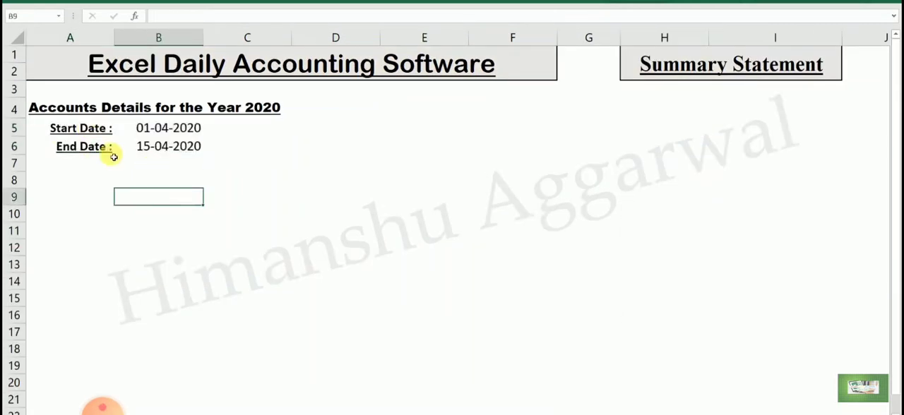
{"action": "left_click_drag", "start_coordinate": [20, 157], "coordinate": [20, 158]}
{"action": "left_click", "coordinate": [69, 145]}
{"action": "left_click", "coordinate": [159, 166]}
{"action": "left_click", "coordinate": [172, 184]}
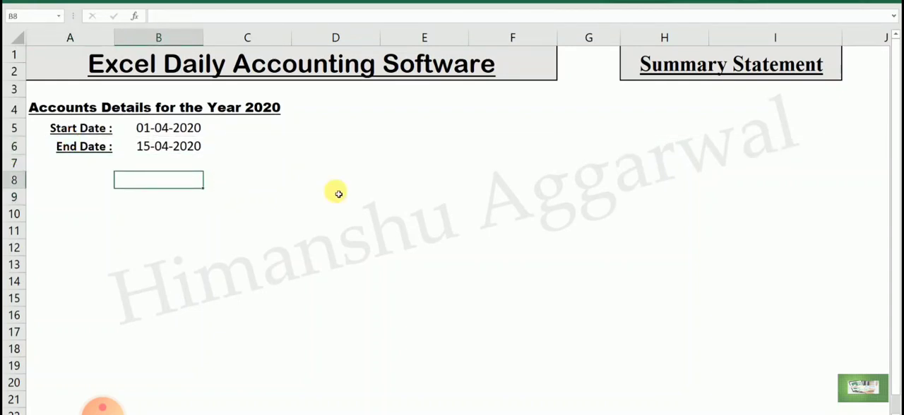
- Copy the Accounts Types and Amount table H4:I16 from the finished workbook into Book1 at H4 and autofit column H
{"action": "left_click", "coordinate": [473, 389]}
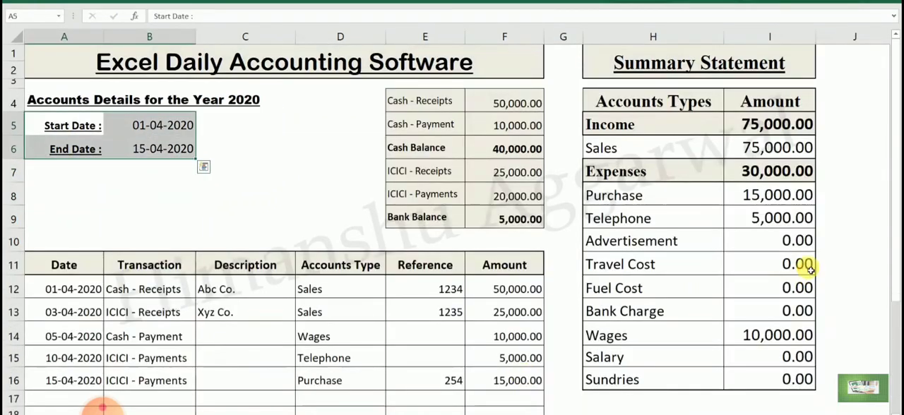
{"action": "mouse_move", "coordinate": [629, 101]}
{"action": "left_mouse_down"}
{"action": "mouse_move", "coordinate": [702, 145]}
{"action": "mouse_move", "coordinate": [779, 214]}
{"action": "mouse_move", "coordinate": [797, 378]}
{"action": "left_mouse_up"}
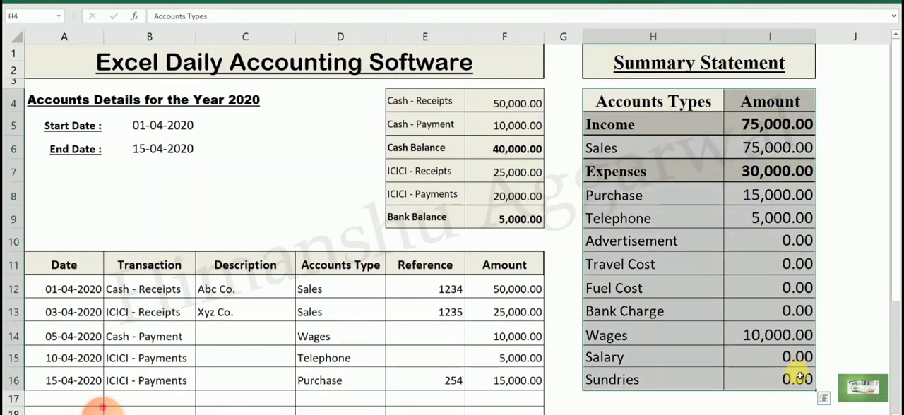
{"action": "key", "text": "ctrl+c"}
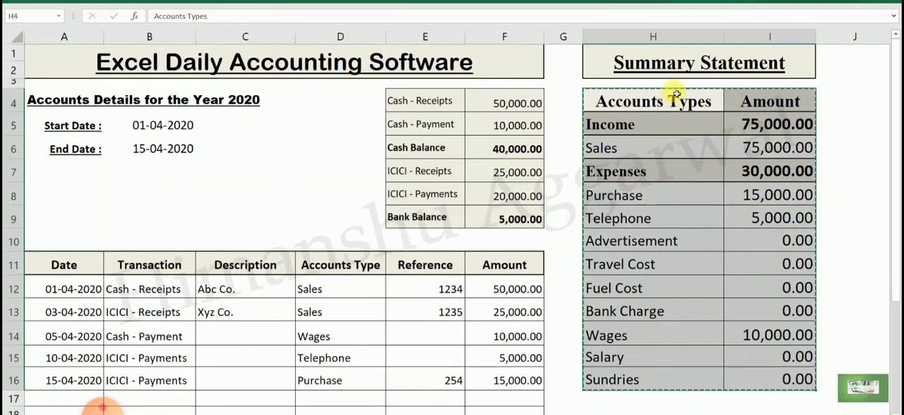
{"action": "left_click", "coordinate": [535, 414]}
{"action": "left_click", "coordinate": [600, 392]}
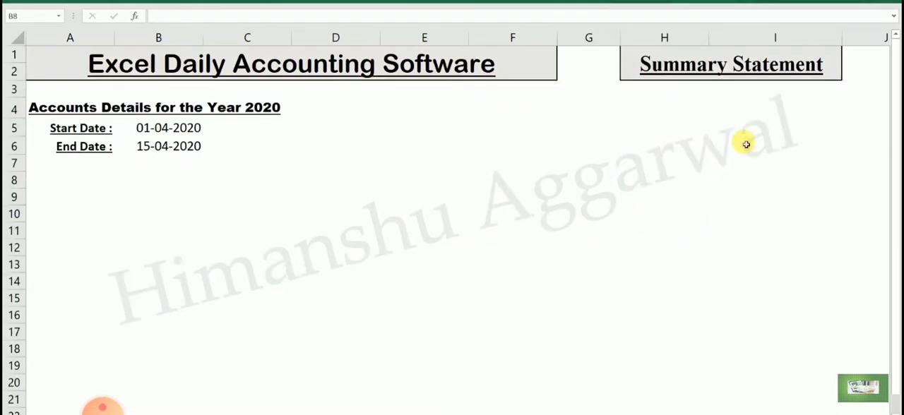
{"action": "left_click", "coordinate": [638, 111]}
{"action": "key", "text": "ctrl+v"}
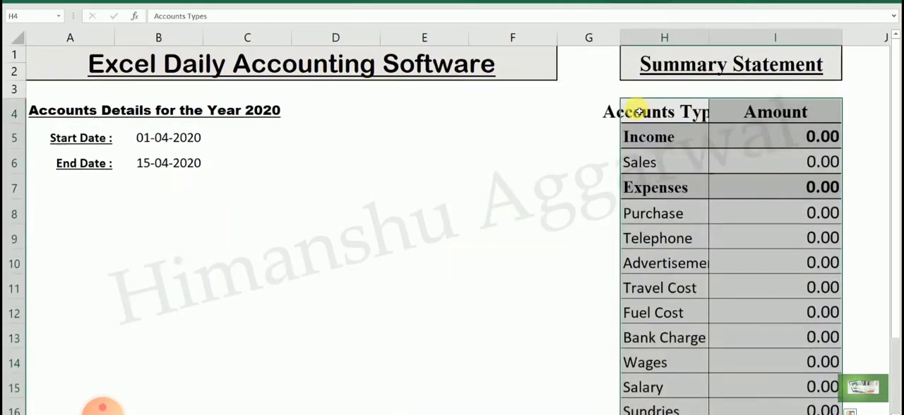
{"action": "double_click", "coordinate": [709, 30]}
{"action": "left_click", "coordinate": [745, 172]}
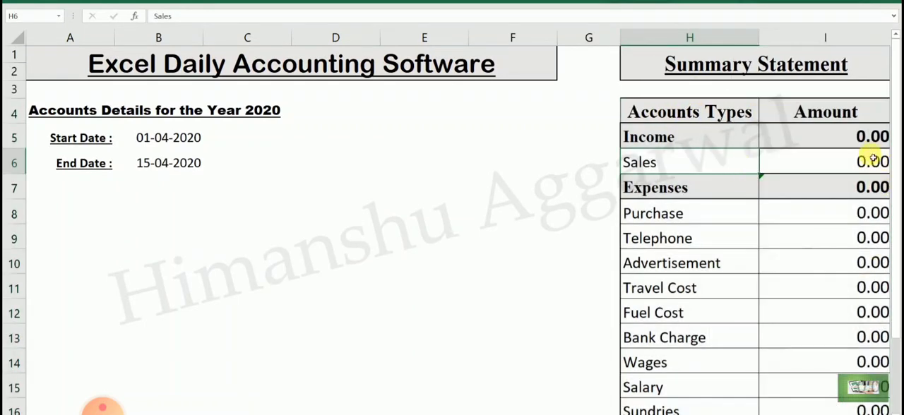
- Clear the summary table's copied amount formulas in I5:I16, keeping the Amount heading and account names
{"action": "left_click_drag", "start_coordinate": [859, 210], "coordinate": [858, 409]}
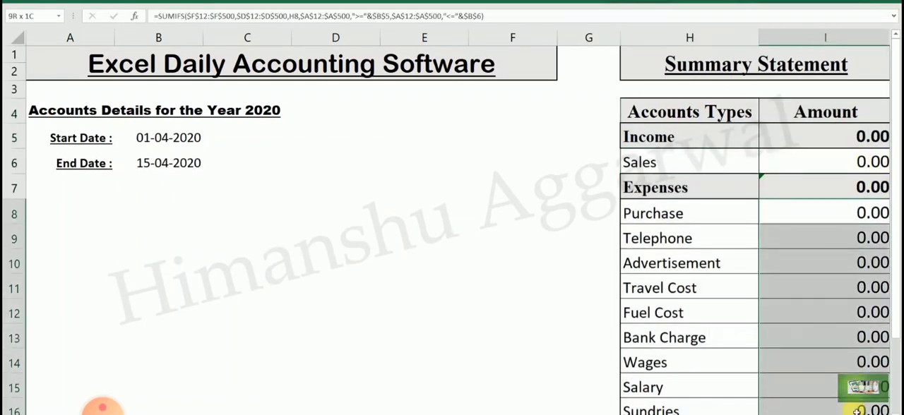
{"action": "left_click_drag", "start_coordinate": [862, 141], "coordinate": [861, 309]}
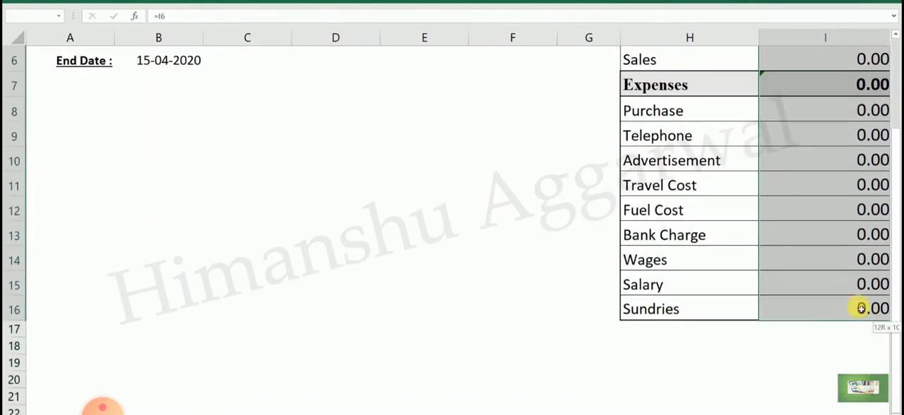
{"action": "key", "text": "BackSpace"}
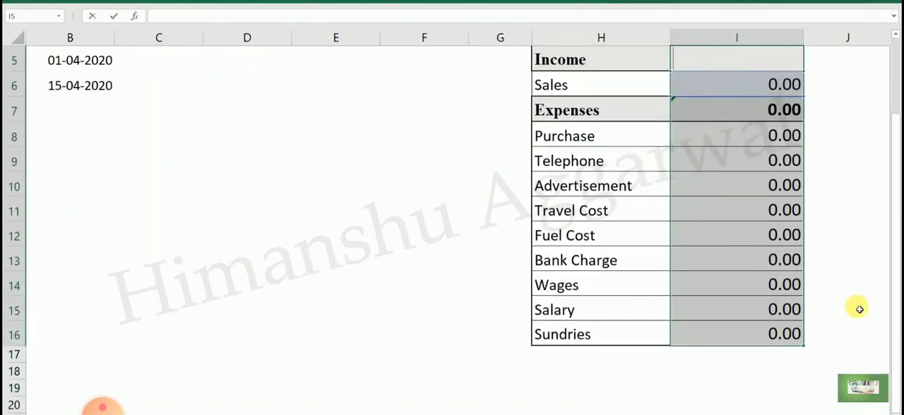
{"action": "left_click", "coordinate": [795, 244]}
{"action": "scroll", "coordinate": [794, 245], "scroll_direction": "up", "scroll_amount": 2}
{"action": "left_click_drag", "start_coordinate": [760, 166], "coordinate": [777, 393]}
{"action": "key", "text": "Delete"}
{"action": "scroll", "coordinate": [784, 353], "scroll_direction": "up", "scroll_amount": 1}
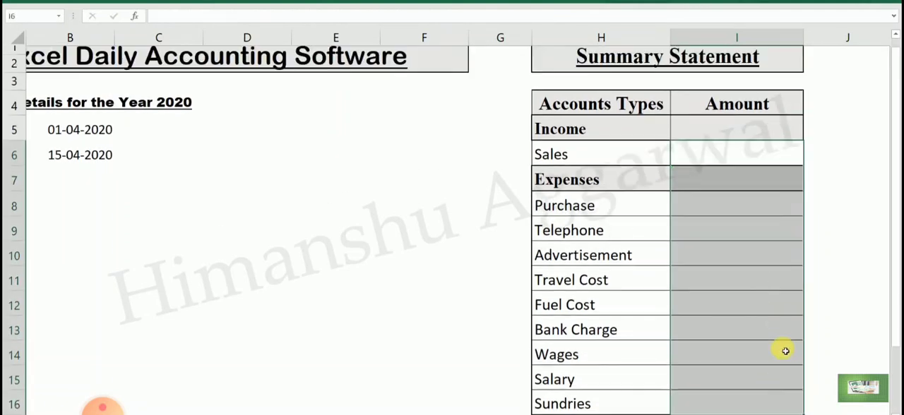
{"action": "left_click", "coordinate": [757, 312]}
{"action": "left_click", "coordinate": [777, 414]}
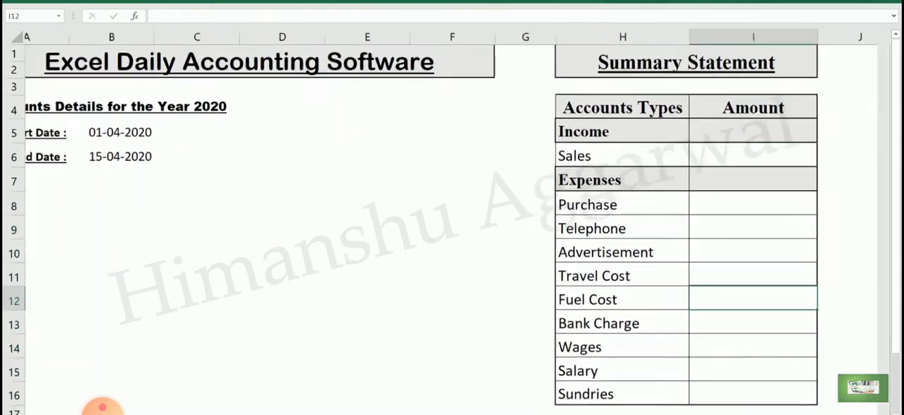
{"action": "left_click", "coordinate": [777, 414]}
{"action": "left_click", "coordinate": [768, 389]}
{"action": "left_click", "coordinate": [728, 246]}
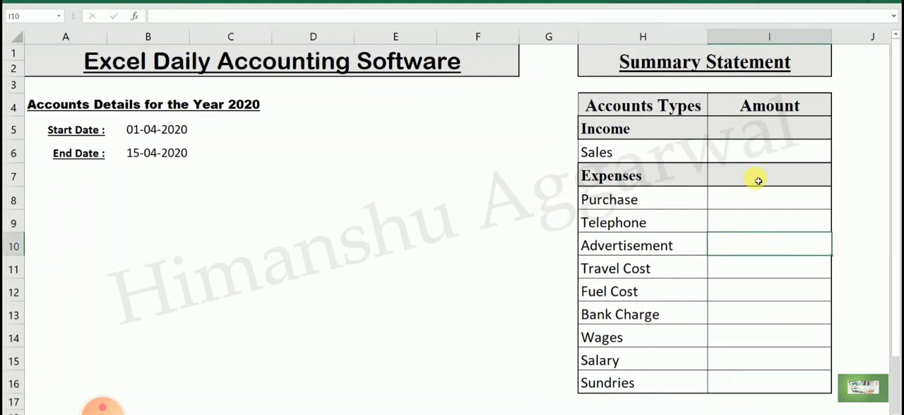
{"action": "left_click", "coordinate": [771, 226]}
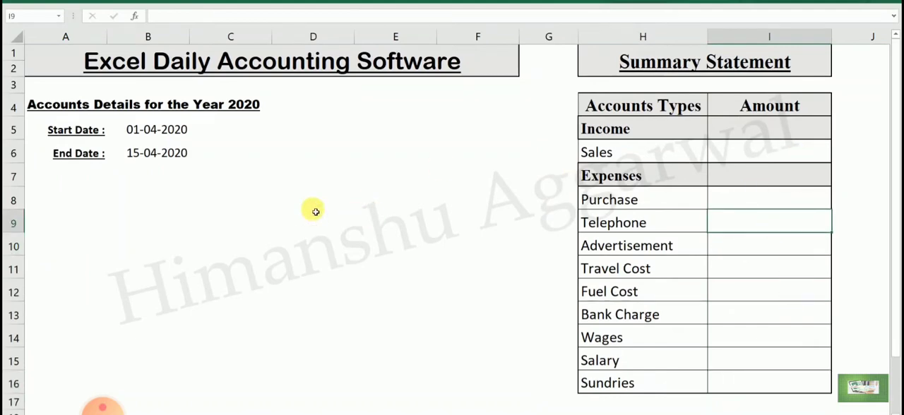
- Copy the transaction table's header row A11:F11, Date through Amount, from the finished workbook into Book1 at A11
{"action": "left_click", "coordinate": [537, 414]}
{"action": "left_click", "coordinate": [495, 403]}
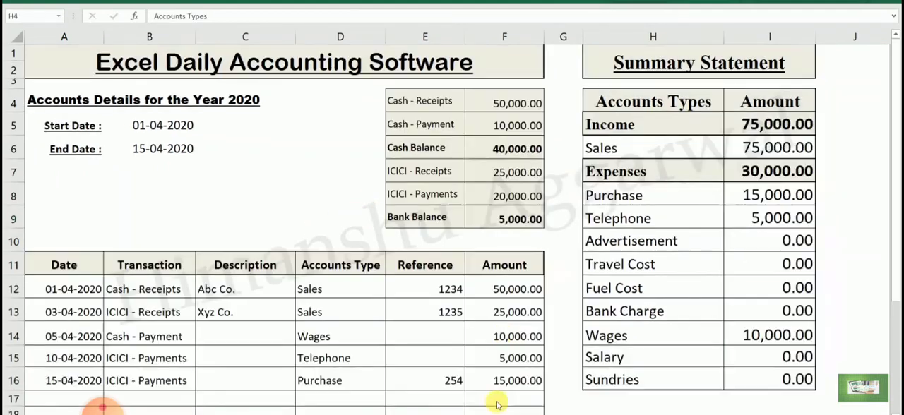
{"action": "left_click", "coordinate": [435, 266]}
{"action": "left_click_drag", "start_coordinate": [60, 274], "coordinate": [519, 263]}
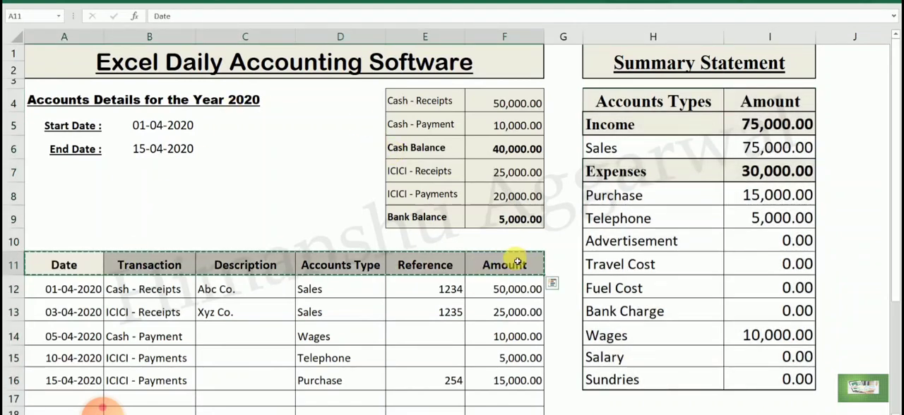
{"action": "left_click", "coordinate": [537, 414]}
{"action": "left_click", "coordinate": [565, 403]}
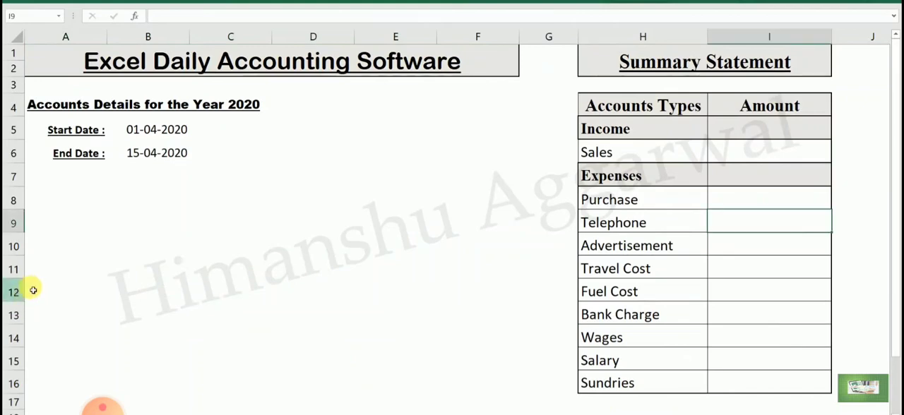
{"action": "left_click", "coordinate": [42, 269]}
{"action": "key", "text": "ctrl+v"}
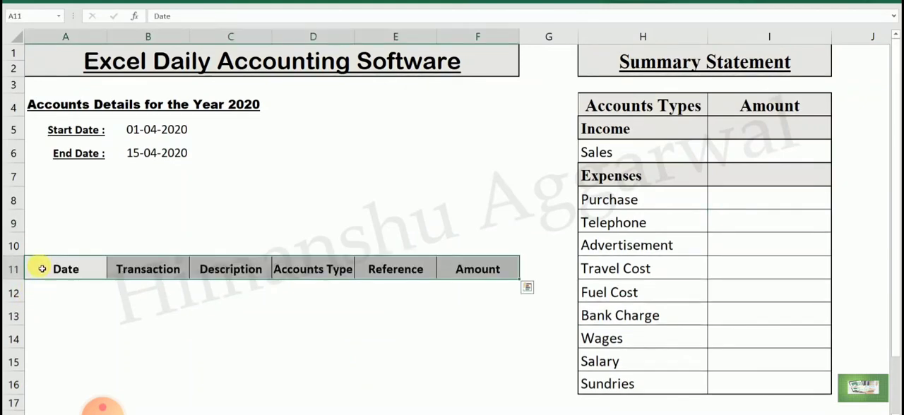
{"action": "left_click", "coordinate": [159, 295]}
- Copy the cash and bank balance block E4:F9 from the finished workbook into Book1 at E4
{"action": "mouse_move", "coordinate": [537, 414]}
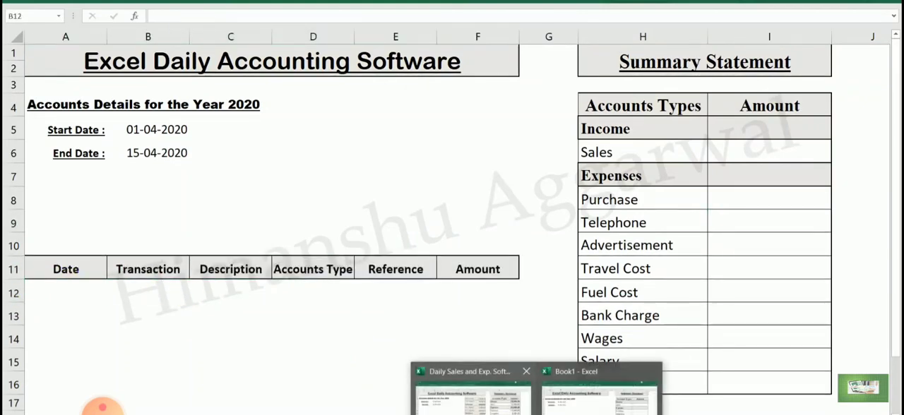
{"action": "left_click", "coordinate": [470, 392]}
{"action": "left_click_drag", "start_coordinate": [419, 108], "coordinate": [516, 212]}
{"action": "key", "text": "ctrl+c"}
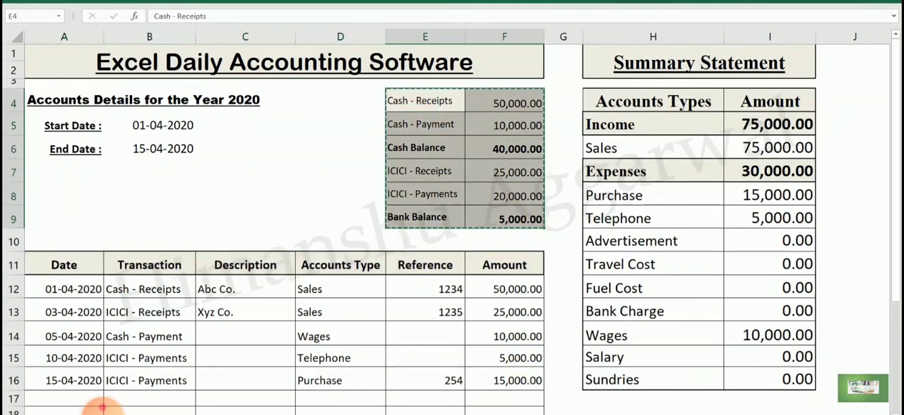
{"action": "mouse_move", "coordinate": [537, 413]}
{"action": "left_click", "coordinate": [628, 392]}
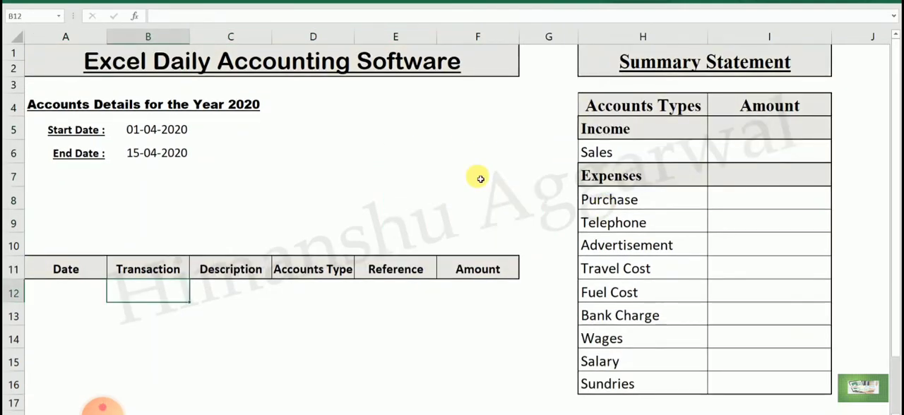
{"action": "left_click", "coordinate": [469, 392]}
{"action": "key", "text": "ctrl+v"}
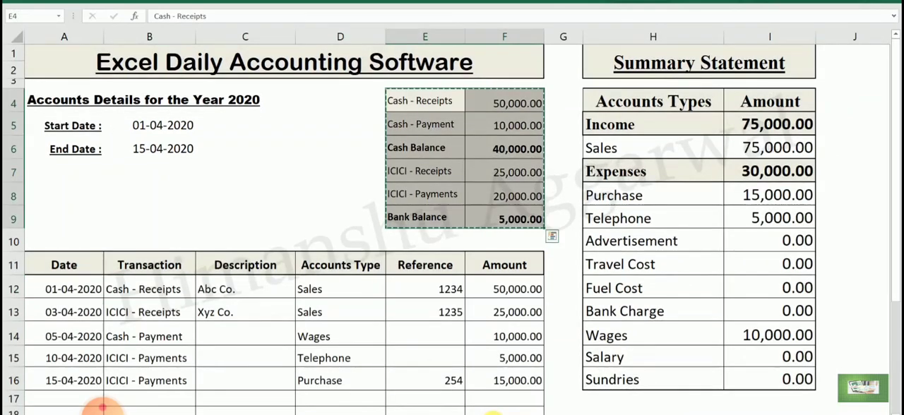
{"action": "left_click", "coordinate": [537, 414]}
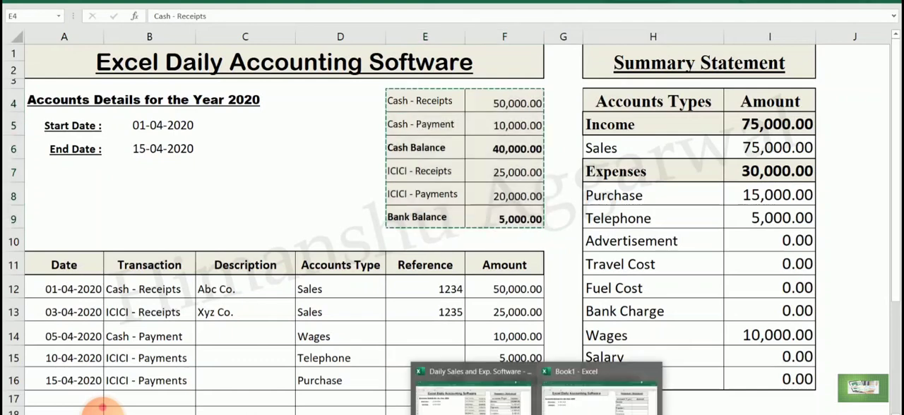
{"action": "left_click", "coordinate": [601, 395]}
{"action": "left_click", "coordinate": [410, 106]}
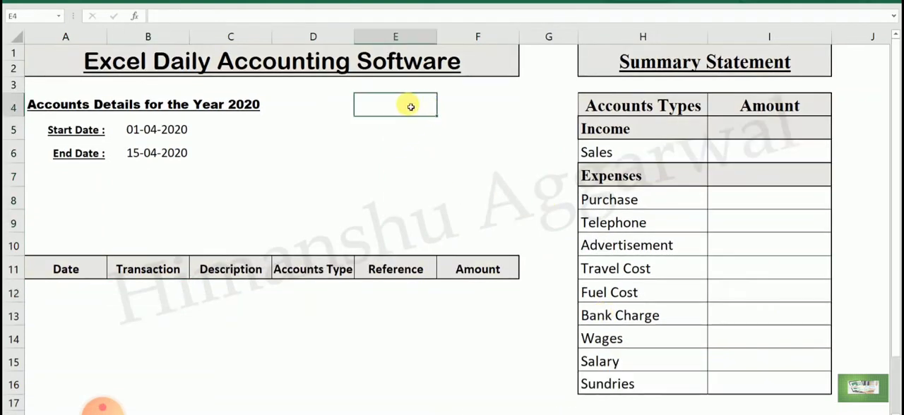
{"action": "key", "text": "ctrl+v"}
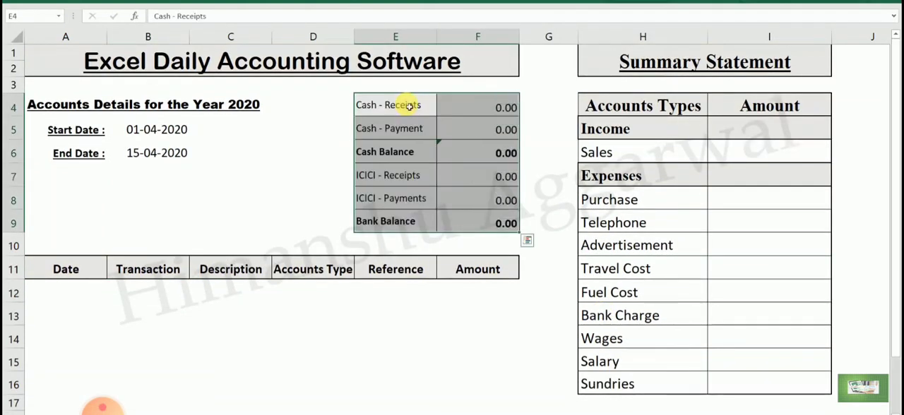
- Clear the copied balance formulas in F4:F9 and widen column D slightly to fit its Accounts Type heading
{"action": "left_click_drag", "start_coordinate": [478, 106], "coordinate": [499, 233]}
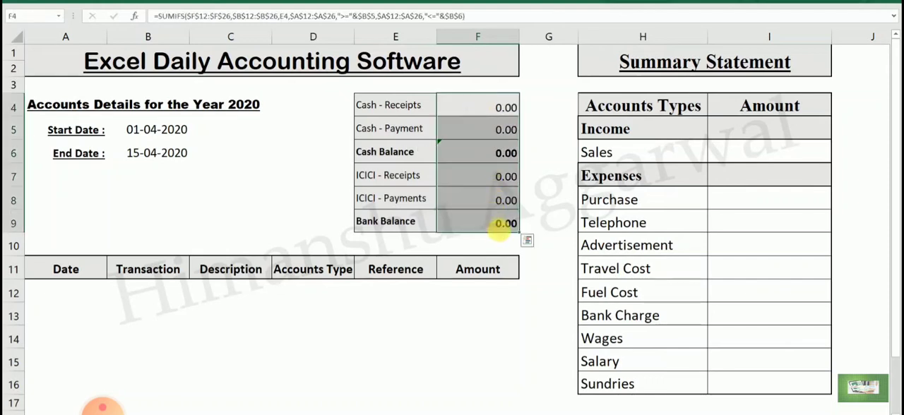
{"action": "key", "text": "Delete"}
{"action": "left_click", "coordinate": [332, 345]}
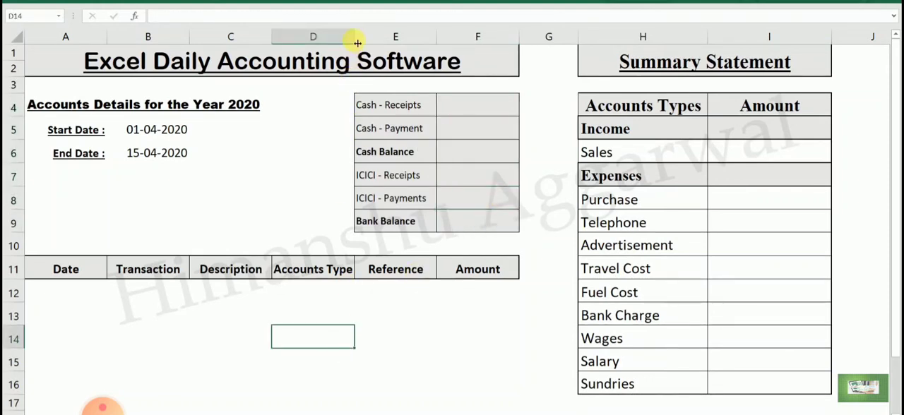
{"action": "left_click_drag", "start_coordinate": [358, 43], "coordinate": [361, 43]}
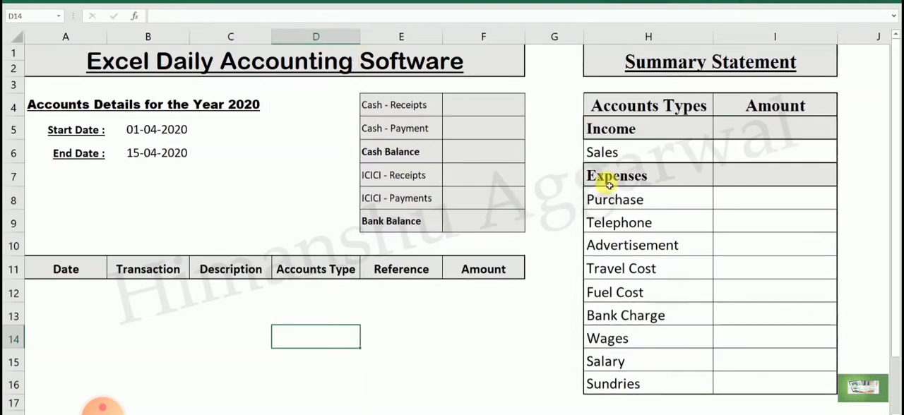
{"action": "left_click", "coordinate": [132, 155]}
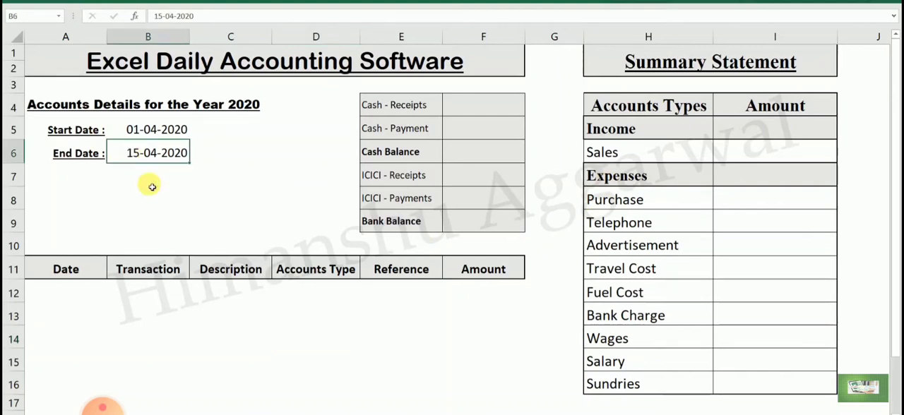
- Apply All Borders to the transaction table's blank entry rows, A12:F57
{"action": "left_click_drag", "start_coordinate": [51, 290], "coordinate": [504, 351]}
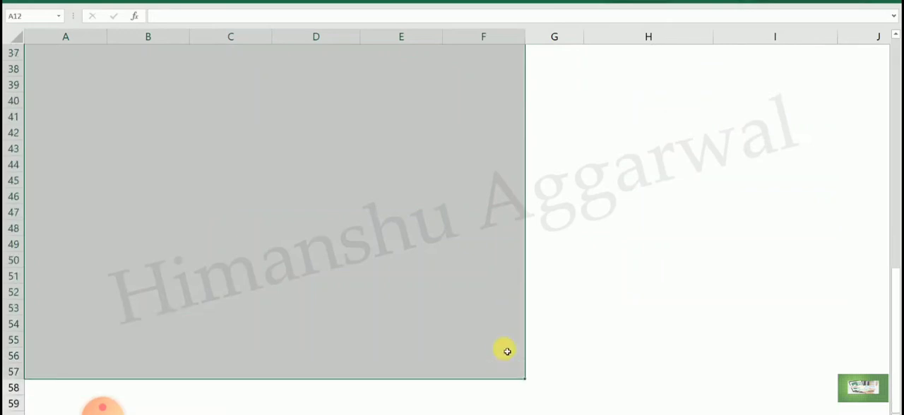
{"action": "scroll", "coordinate": [504, 351], "scroll_direction": "up", "scroll_amount": 12}
{"action": "left_click", "coordinate": [67, 2]}
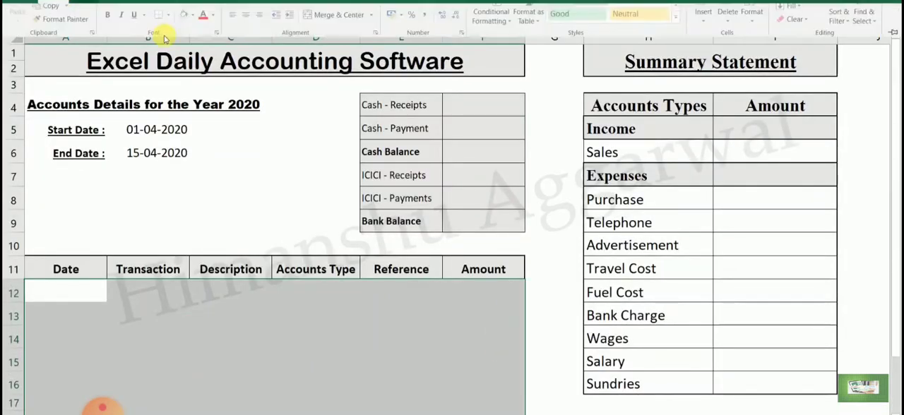
{"action": "left_click", "coordinate": [170, 34]}
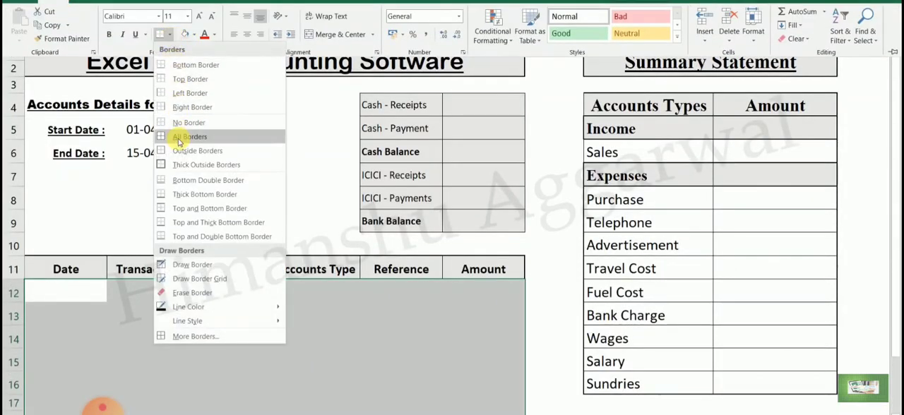
{"action": "left_click", "coordinate": [189, 136]}
{"action": "left_click", "coordinate": [131, 336]}
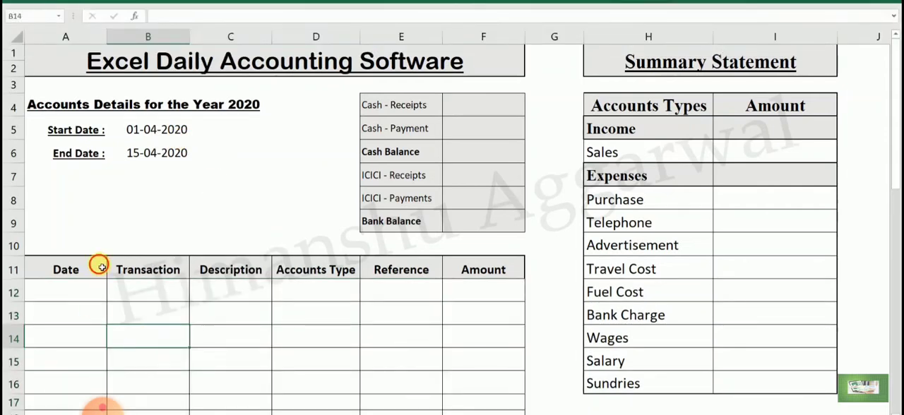
- Examine the Transaction cell B12 in the finished workbook and the matching Cash - Receipts label at E4 in Book1
{"action": "left_click", "coordinate": [89, 297]}
{"action": "left_click", "coordinate": [253, 341]}
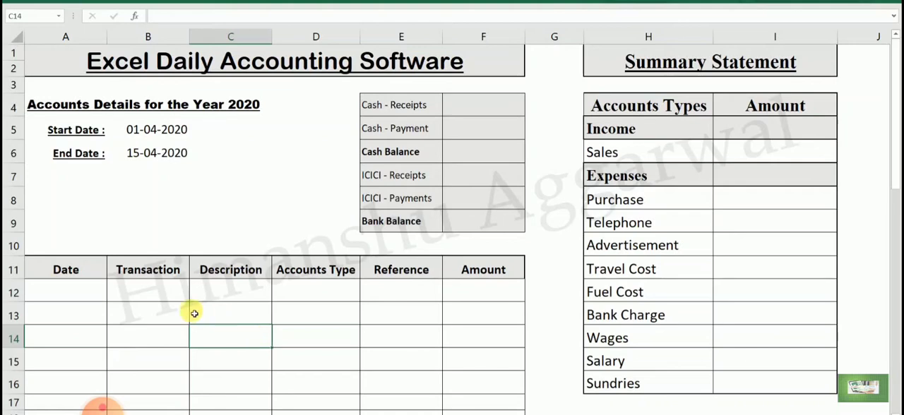
{"action": "left_click", "coordinate": [167, 288]}
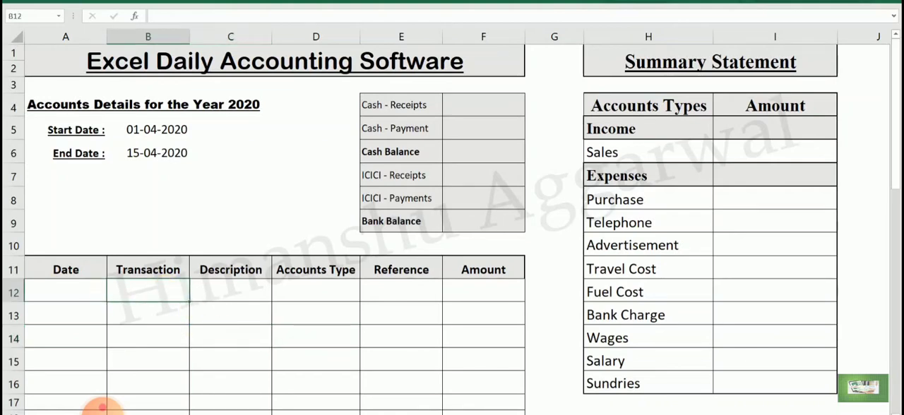
{"action": "left_click", "coordinate": [538, 413]}
{"action": "left_click", "coordinate": [473, 394]}
{"action": "left_click", "coordinate": [183, 290]}
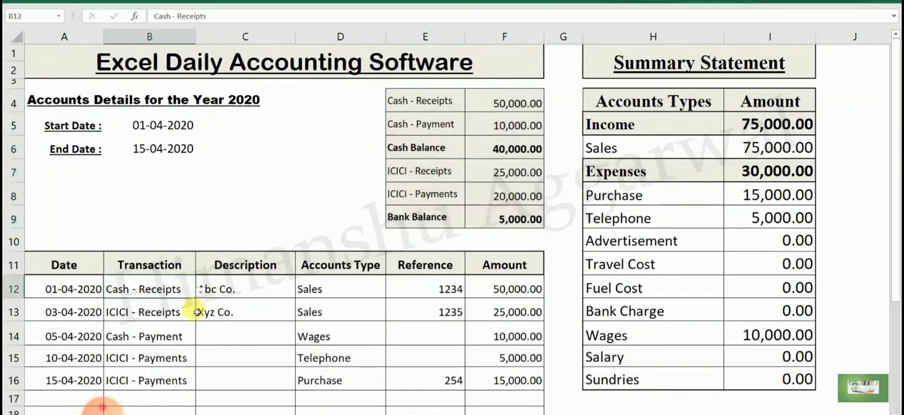
{"action": "left_click", "coordinate": [200, 297]}
{"action": "key", "text": "Escape"}
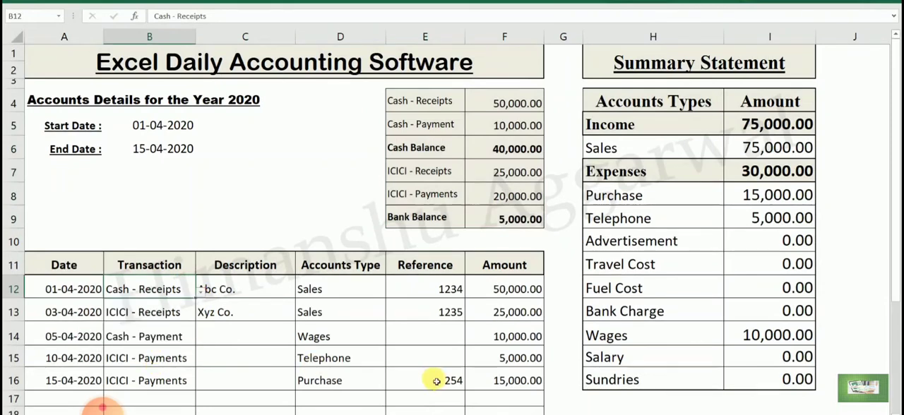
{"action": "left_click", "coordinate": [538, 414]}
{"action": "left_click", "coordinate": [605, 393]}
{"action": "left_click", "coordinate": [401, 105]}
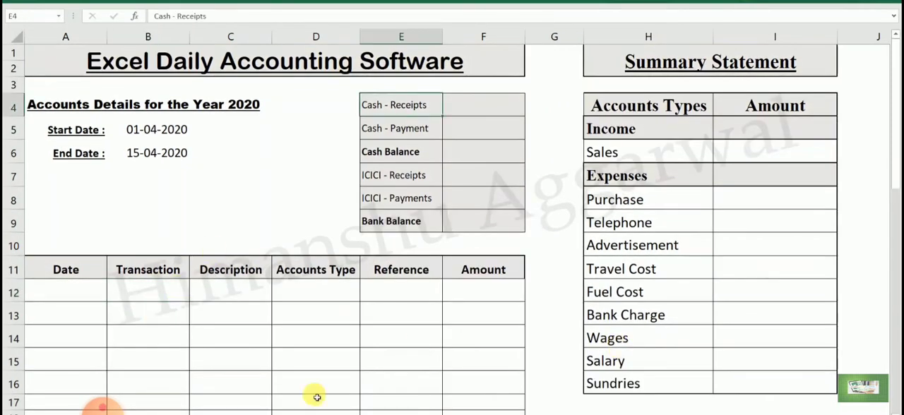
- Examine the Transaction drop-down choices in B12 of the finished workbook against the cash and bank labels in column E
{"action": "left_click", "coordinate": [537, 414]}
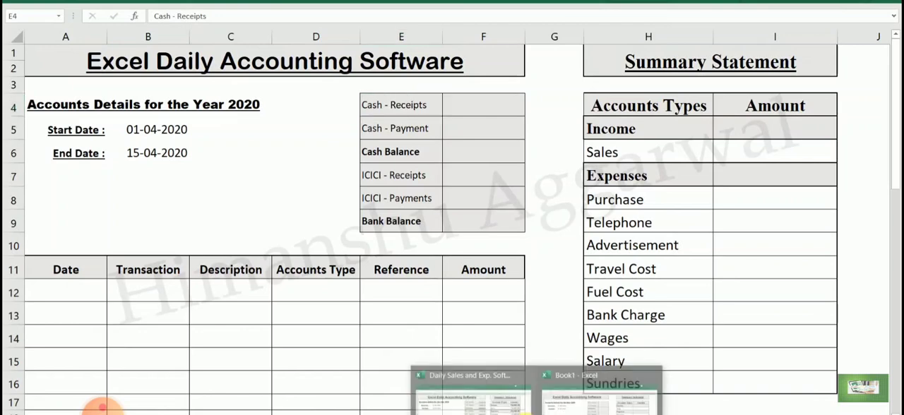
{"action": "left_click", "coordinate": [474, 393]}
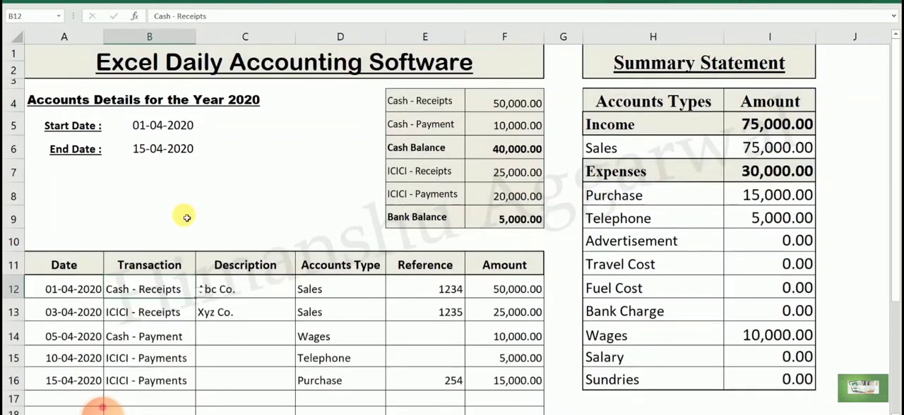
{"action": "left_click", "coordinate": [202, 289]}
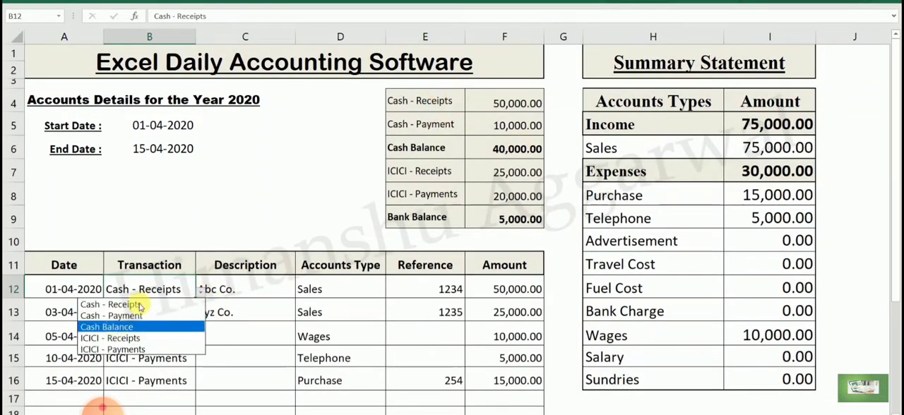
{"action": "left_click", "coordinate": [139, 305]}
{"action": "left_click_drag", "start_coordinate": [446, 103], "coordinate": [452, 182]}
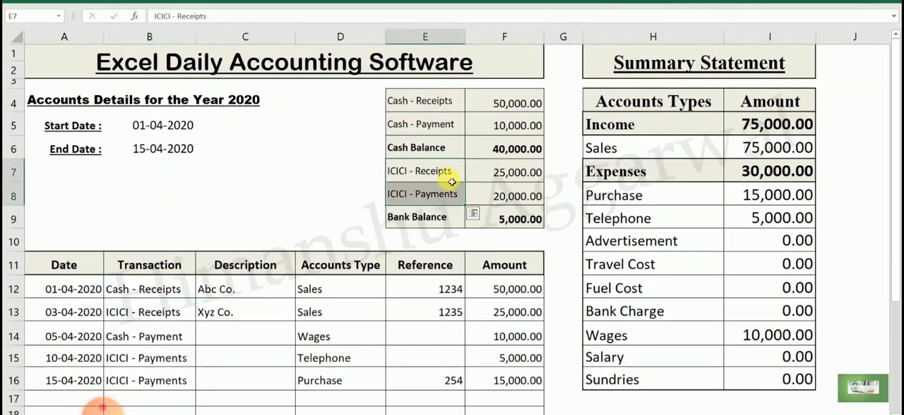
{"action": "left_click", "coordinate": [446, 145]}
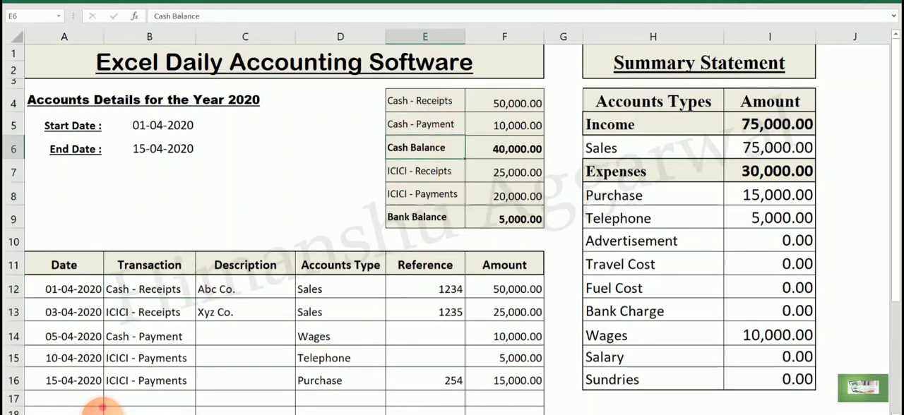
- Switch to Book1 and copy the Cash - Receipts and Cash - Payment labels from E4:E5 to L1:L2
{"action": "mouse_move", "coordinate": [534, 414]}
{"action": "left_click", "coordinate": [505, 405]}
{"action": "left_click_drag", "start_coordinate": [419, 105], "coordinate": [421, 124]}
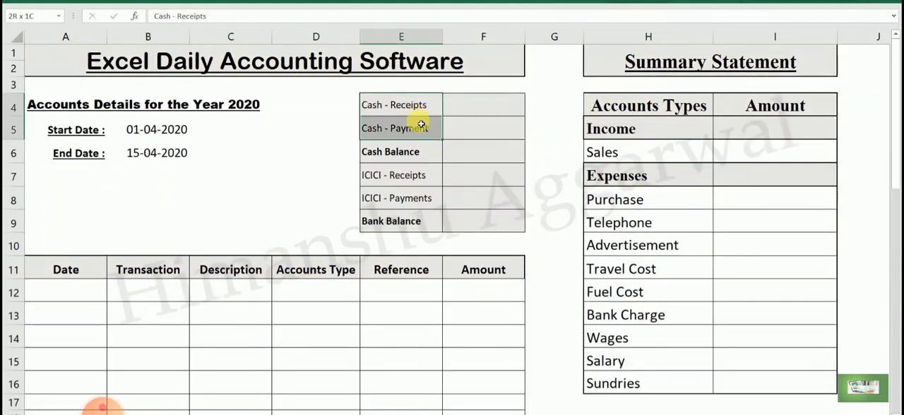
{"action": "key", "text": "ctrl+c"}
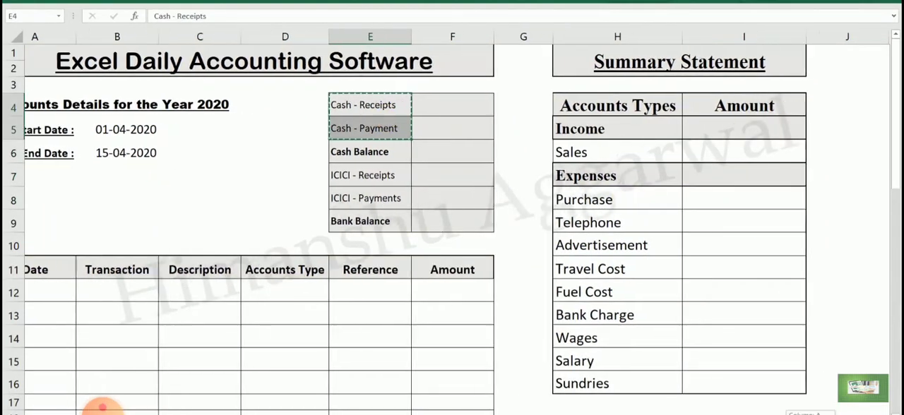
{"action": "scroll", "coordinate": [640, 101], "scroll_direction": "right", "scroll_amount": 5}
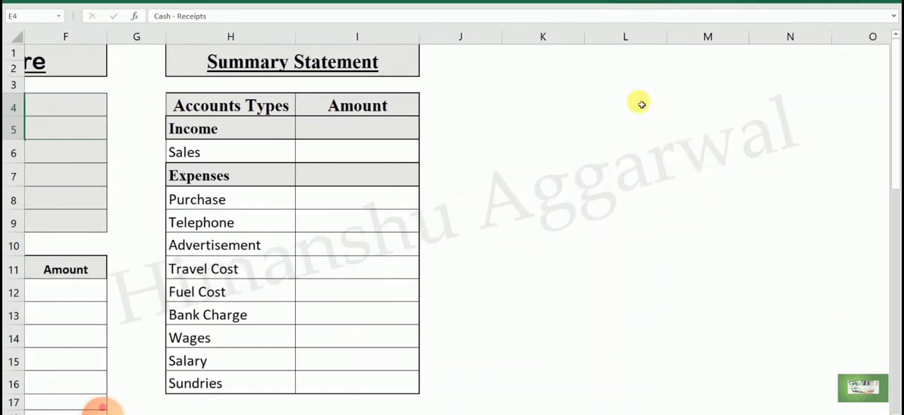
{"action": "left_click", "coordinate": [627, 55]}
{"action": "key", "text": "ctrl+v"}
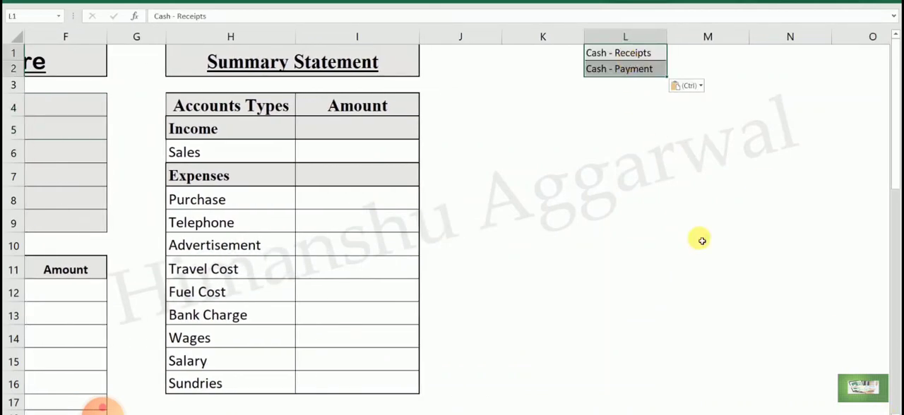
- Copy the ICICI - Receipts and ICICI - Payments labels from E7:E8 to L3:L4
{"action": "scroll", "coordinate": [211, 131], "scroll_direction": "left", "scroll_amount": 2}
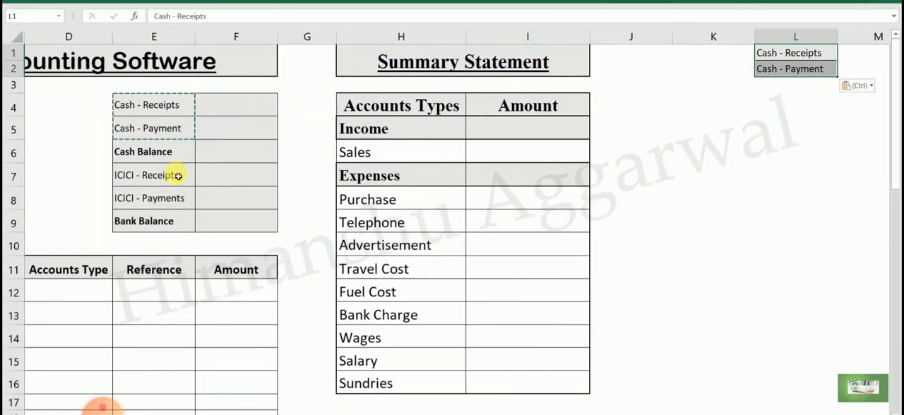
{"action": "left_click_drag", "start_coordinate": [177, 177], "coordinate": [180, 195]}
{"action": "key", "text": "ctrl+c"}
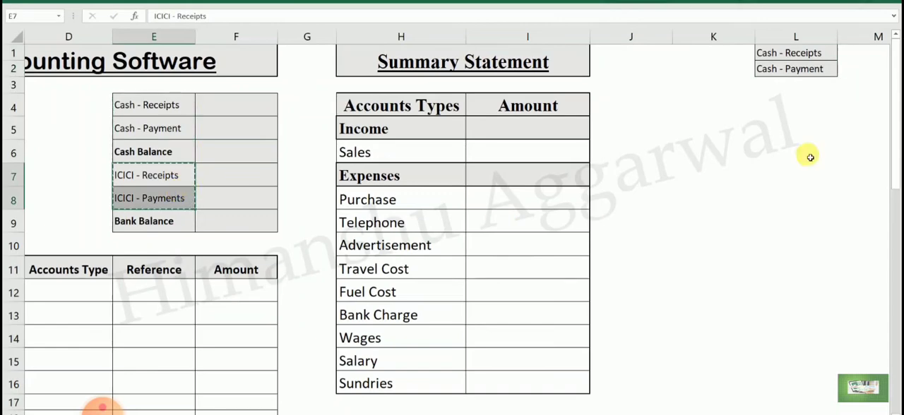
{"action": "left_click", "coordinate": [780, 83]}
{"action": "key", "text": "ctrl+v"}
{"action": "left_click", "coordinate": [781, 174]}
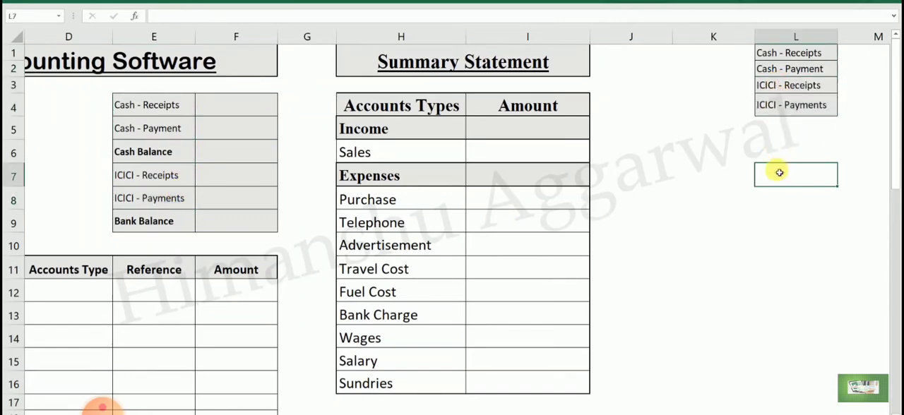
- Add List data validation with an in-cell dropdown to Transaction cell B12, using L1:L4 as the source
{"action": "scroll", "coordinate": [452, 221], "scroll_direction": "left", "scroll_amount": 3}
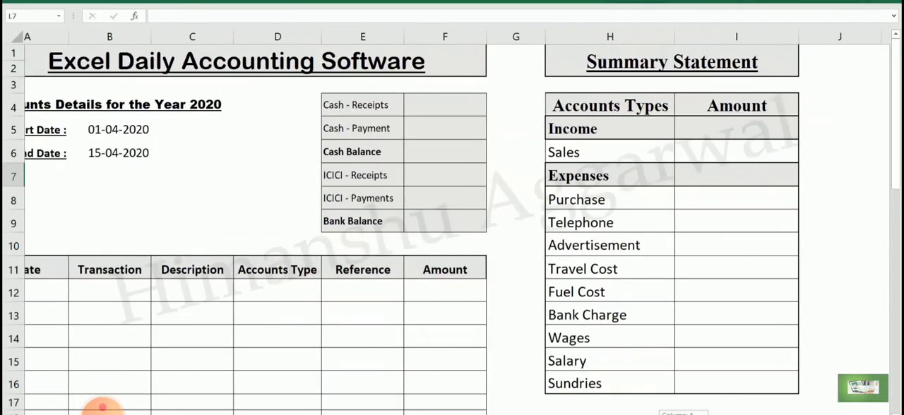
{"action": "left_click", "coordinate": [132, 299]}
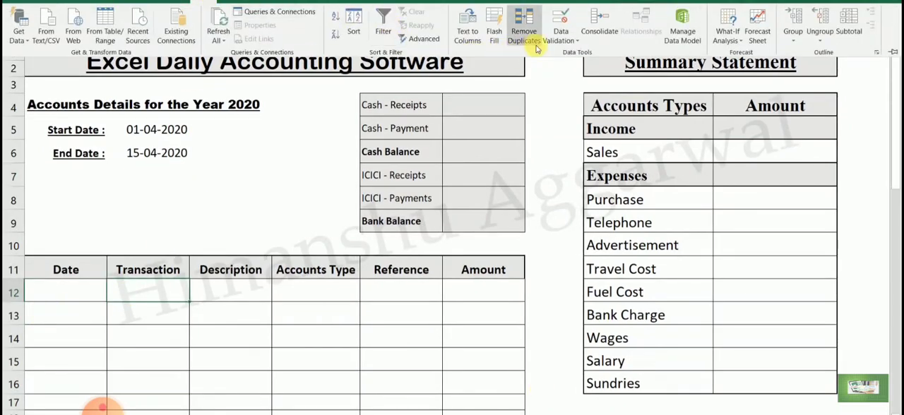
{"action": "left_click", "coordinate": [574, 44]}
{"action": "left_click", "coordinate": [582, 52]}
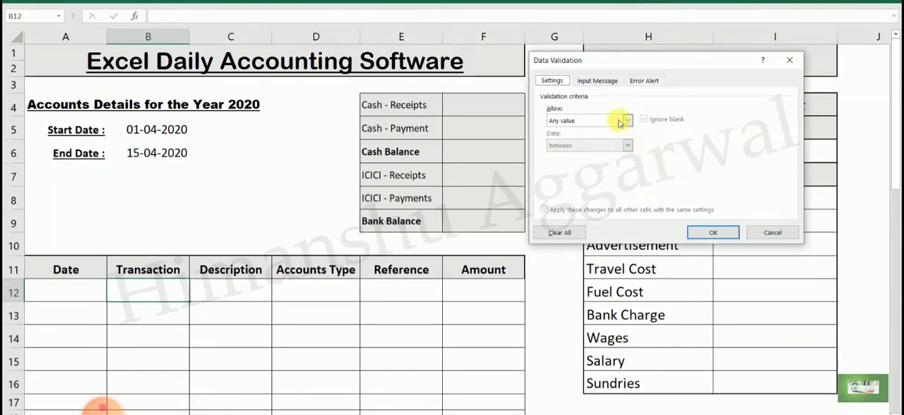
{"action": "left_click", "coordinate": [626, 121]}
{"action": "left_click", "coordinate": [600, 155]}
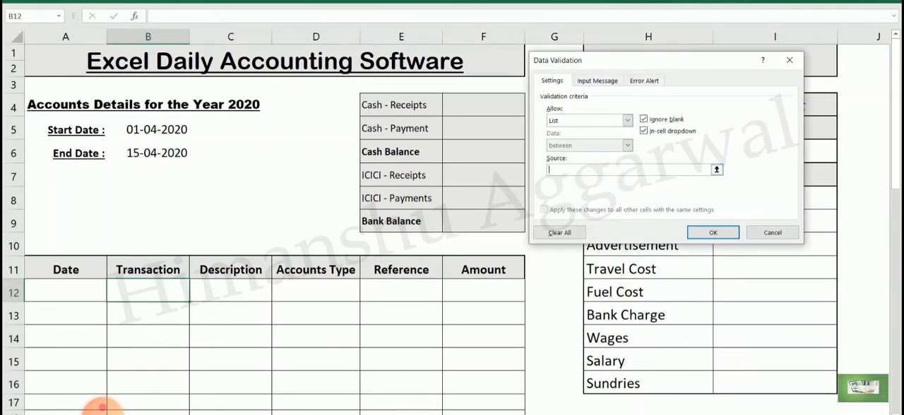
{"action": "scroll", "coordinate": [103, 408], "scroll_direction": "right", "scroll_amount": 3}
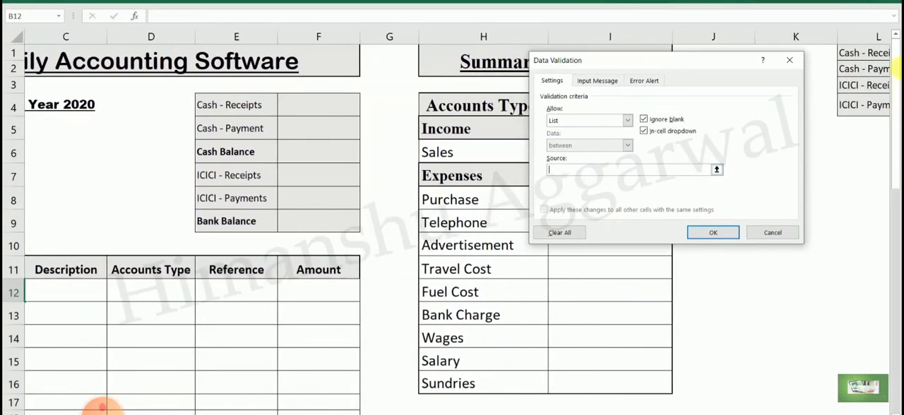
{"action": "left_click_drag", "start_coordinate": [878, 52], "coordinate": [869, 104]}
{"action": "left_click", "coordinate": [723, 233]}
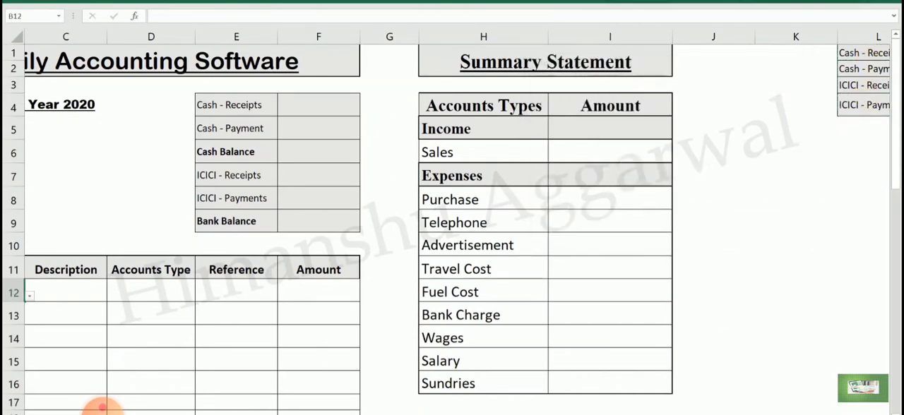
- Check the drop-down choices in B12 and fill the list validation down the Transaction column to B22
{"action": "scroll", "coordinate": [102, 408], "scroll_direction": "left", "scroll_amount": 3}
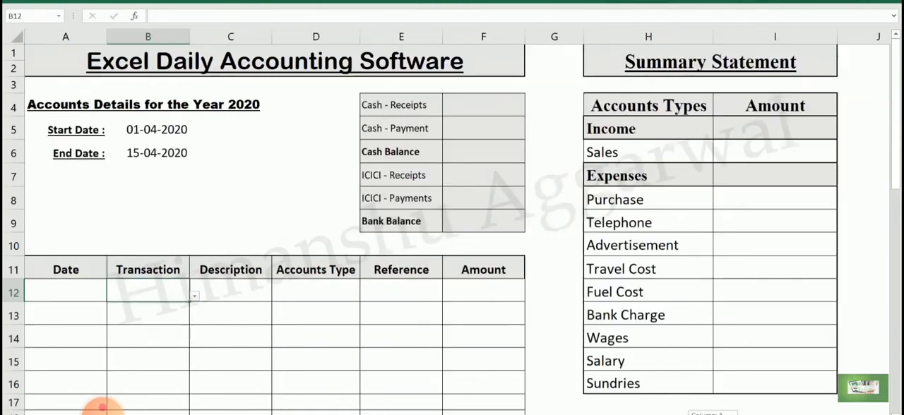
{"action": "left_click", "coordinate": [194, 296]}
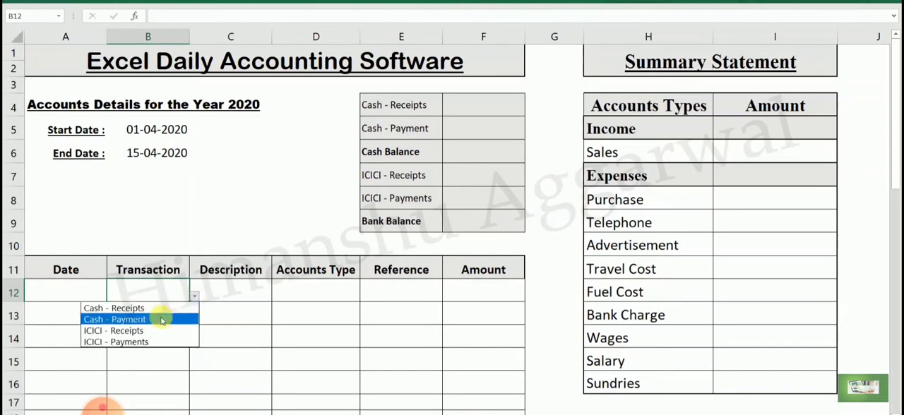
{"action": "key", "text": "Escape"}
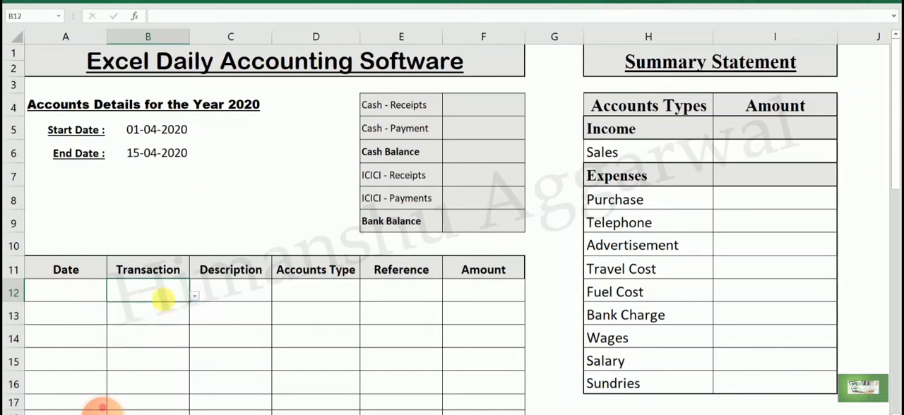
{"action": "left_click_drag", "start_coordinate": [193, 306], "coordinate": [199, 395]}
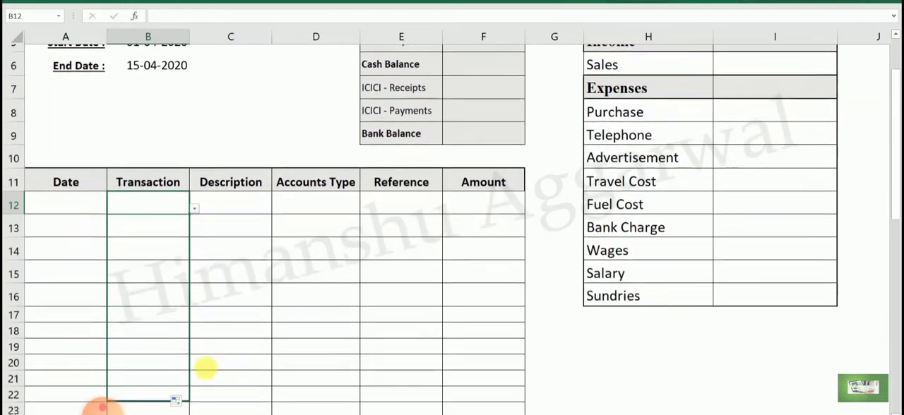
{"action": "left_click", "coordinate": [233, 344]}
{"action": "left_click", "coordinate": [174, 216]}
{"action": "left_click", "coordinate": [166, 197]}
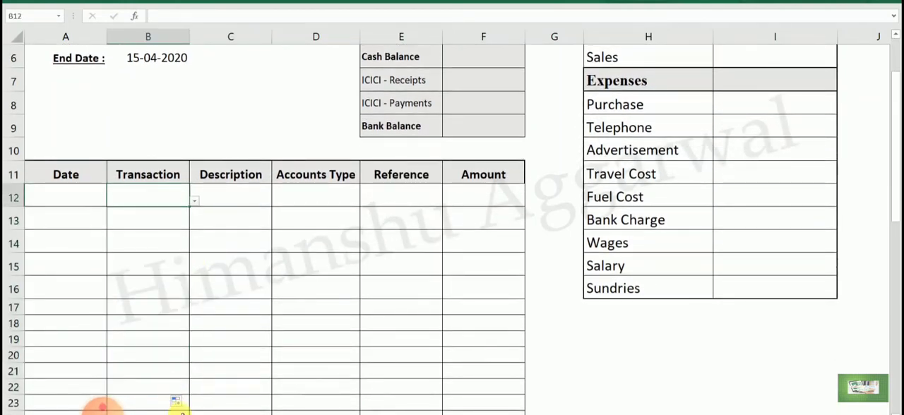
{"action": "scroll", "coordinate": [233, 226], "scroll_direction": "up", "scroll_amount": 2}
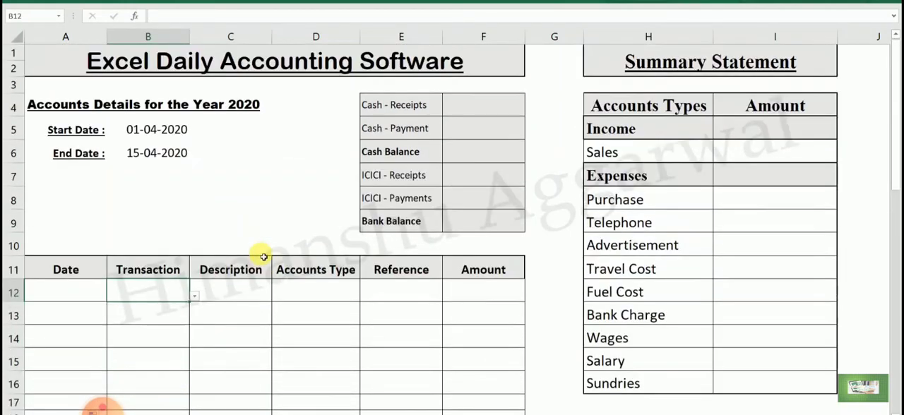
{"action": "left_click", "coordinate": [245, 298]}
{"action": "left_click", "coordinate": [319, 301]}
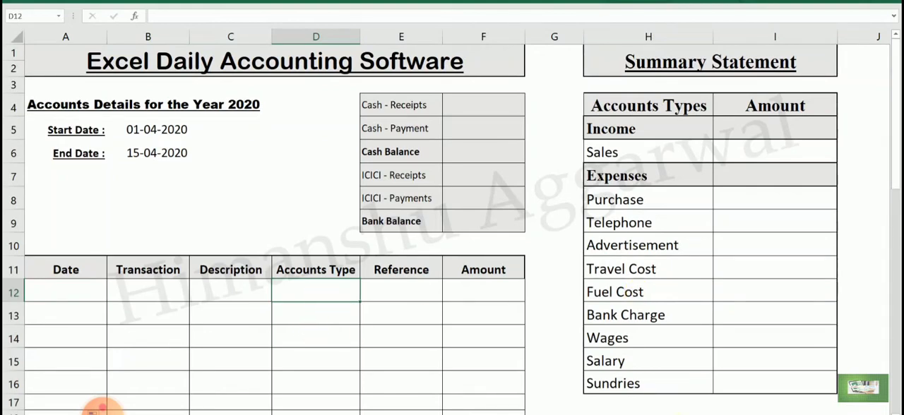
{"action": "left_click_drag", "start_coordinate": [635, 414], "coordinate": [670, 414]}
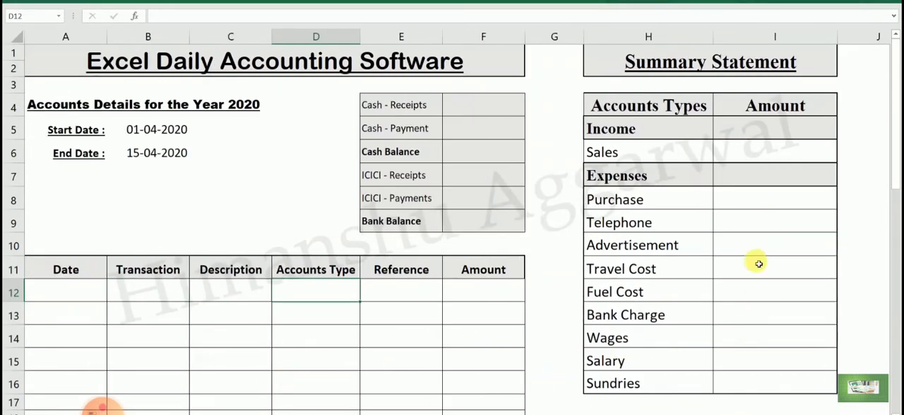
{"action": "left_click", "coordinate": [648, 200]}
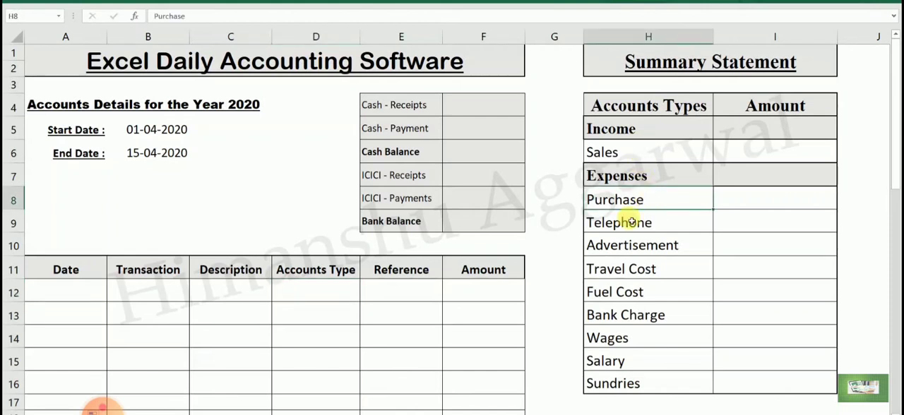
- Add List data validation with an in-cell dropdown to Accounts Type cell D12, using H6:H49 as the source
{"action": "left_click", "coordinate": [328, 294]}
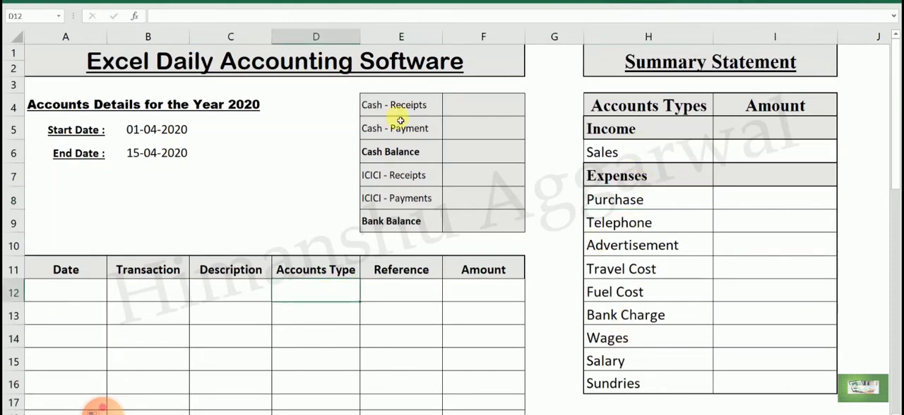
{"action": "left_click", "coordinate": [272, 2]}
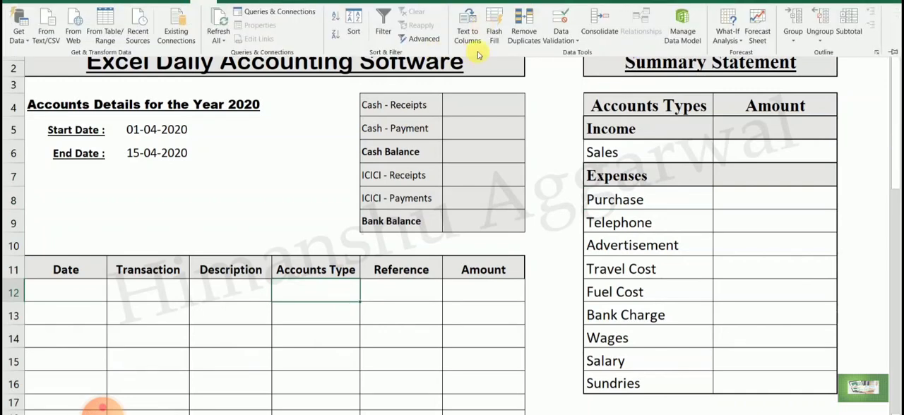
{"action": "left_click", "coordinate": [569, 42]}
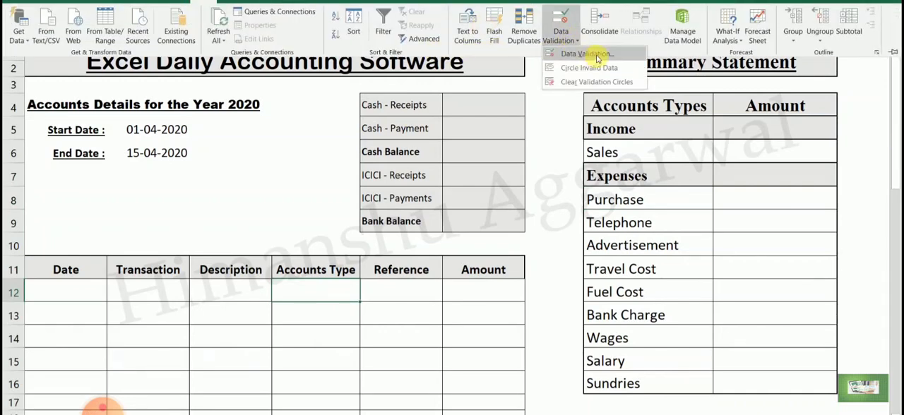
{"action": "left_click", "coordinate": [597, 56]}
{"action": "left_click", "coordinate": [621, 121]}
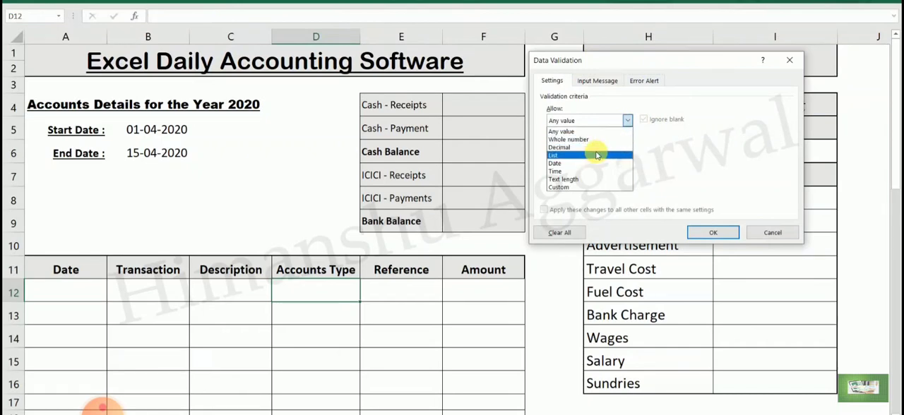
{"action": "left_click", "coordinate": [597, 155]}
{"action": "left_click_drag", "start_coordinate": [732, 68], "coordinate": [357, 84]}
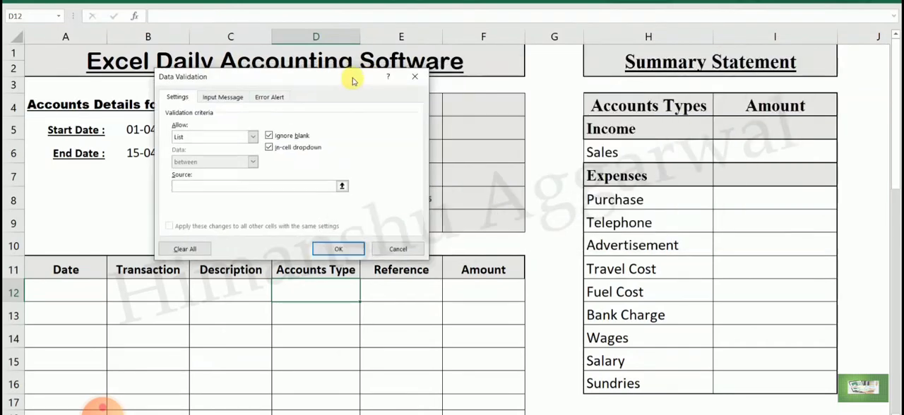
{"action": "left_click_drag", "start_coordinate": [605, 150], "coordinate": [637, 380]}
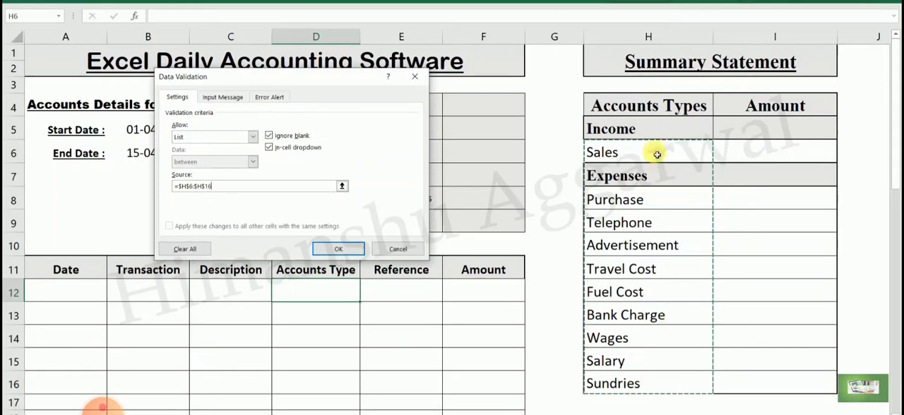
{"action": "left_click_drag", "start_coordinate": [652, 151], "coordinate": [664, 339]}
{"action": "scroll", "coordinate": [308, 282], "scroll_direction": "up", "scroll_amount": 7}
{"action": "scroll", "coordinate": [308, 282], "scroll_direction": "up", "scroll_amount": 1}
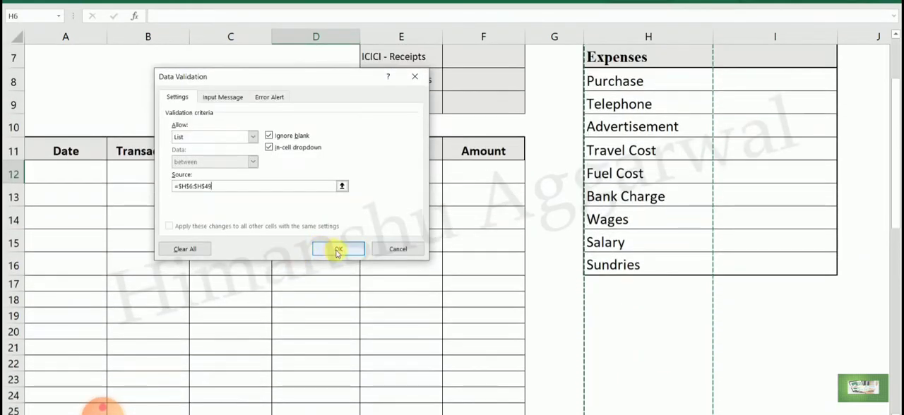
{"action": "left_click", "coordinate": [338, 248]}
- Check the drop-down choices offered in Accounts Type cell D12 without picking one
{"action": "left_click", "coordinate": [339, 191]}
{"action": "left_click", "coordinate": [349, 174]}
{"action": "left_click", "coordinate": [364, 176]}
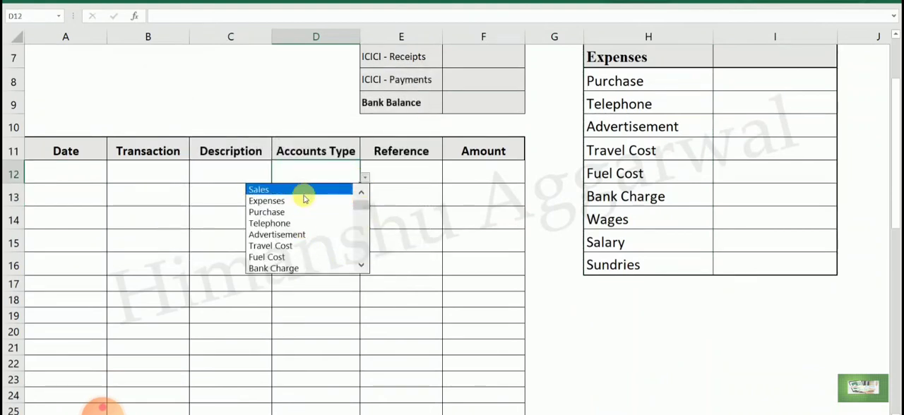
{"action": "key", "text": "Escape"}
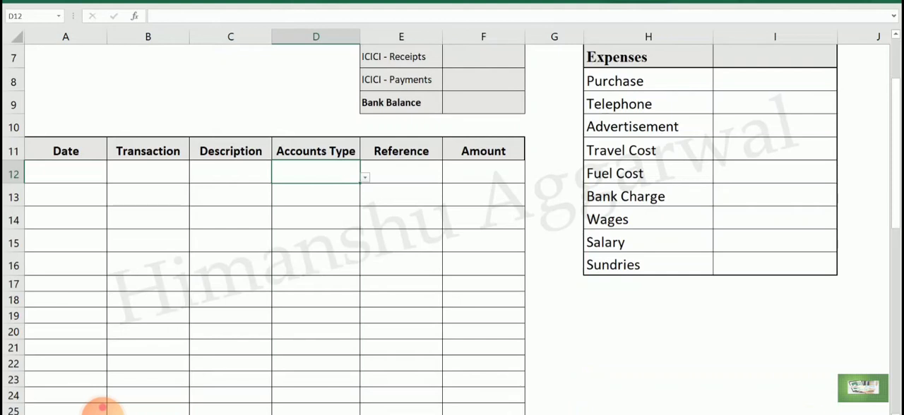
{"action": "scroll", "coordinate": [883, 218], "scroll_direction": "up", "scroll_amount": 2}
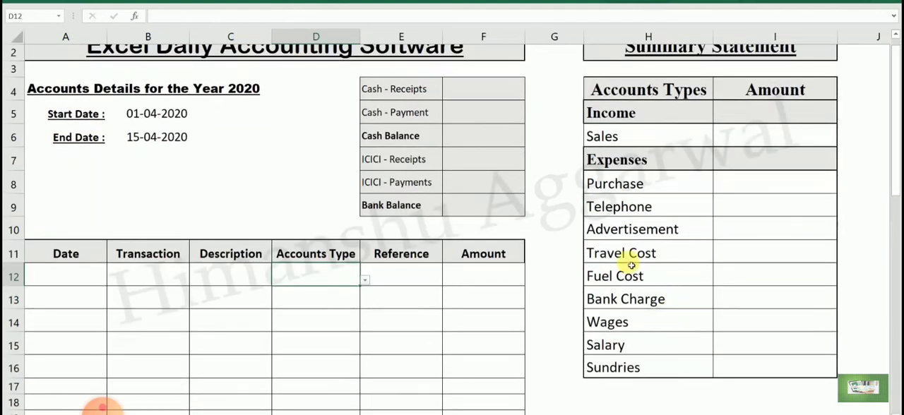
{"action": "left_click", "coordinate": [88, 273]}
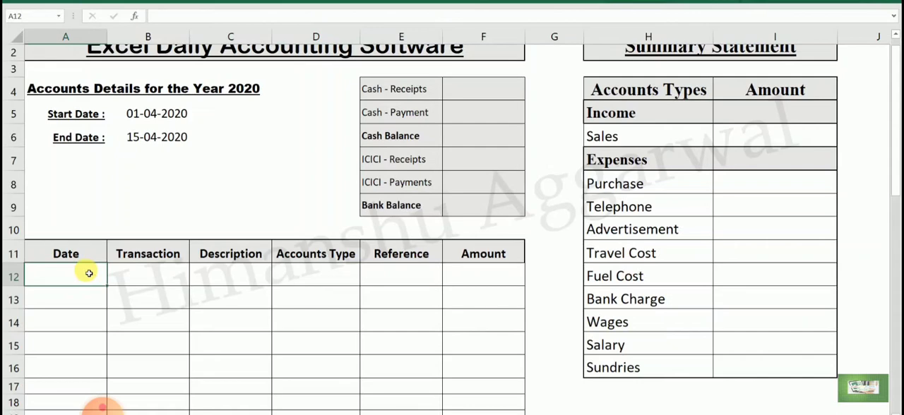
{"action": "left_click_drag", "start_coordinate": [89, 273], "coordinate": [93, 304]}
{"action": "scroll", "coordinate": [64, 243], "scroll_direction": "up", "scroll_amount": 2}
{"action": "right_click", "coordinate": [78, 290]}
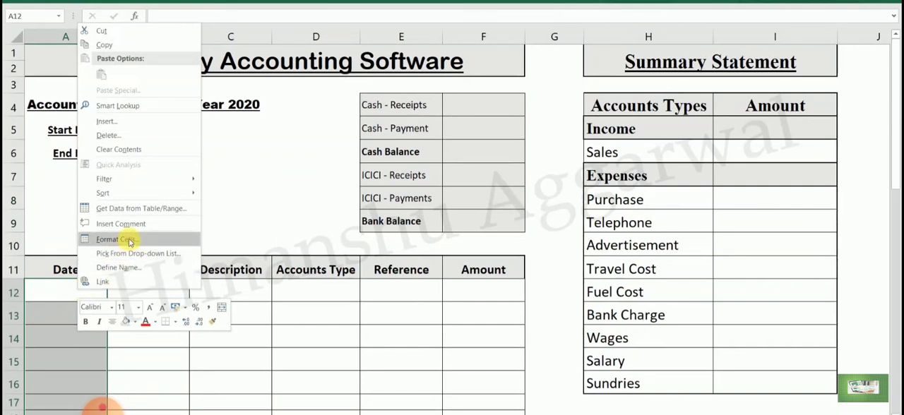
{"action": "left_click", "coordinate": [60, 317]}
{"action": "left_click", "coordinate": [58, 314]}
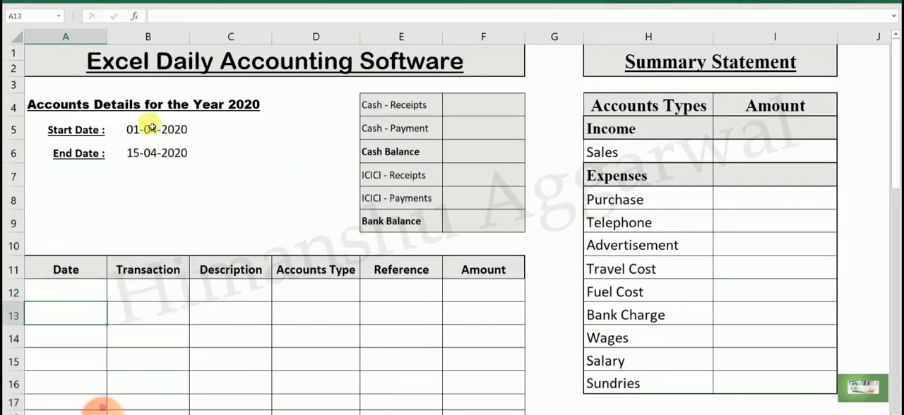
{"action": "left_click", "coordinate": [94, 296]}
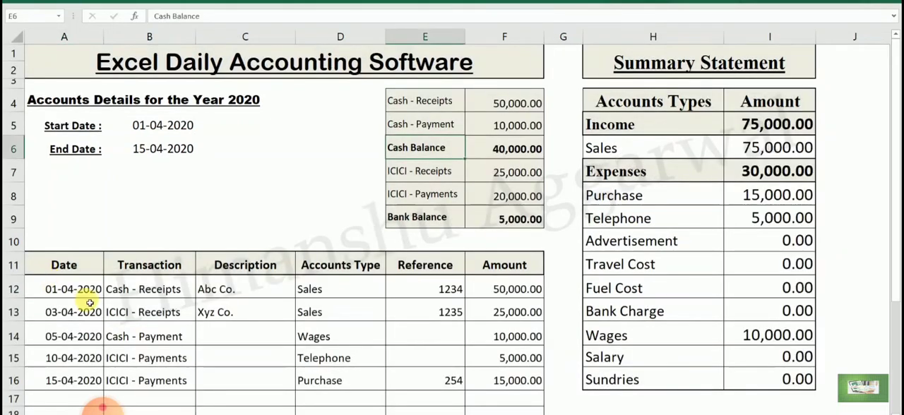
- Switch back to Book1 and copy the format of Start Date cell B5 onto Date cell A12 with Format Painter
{"action": "mouse_move", "coordinate": [538, 414]}
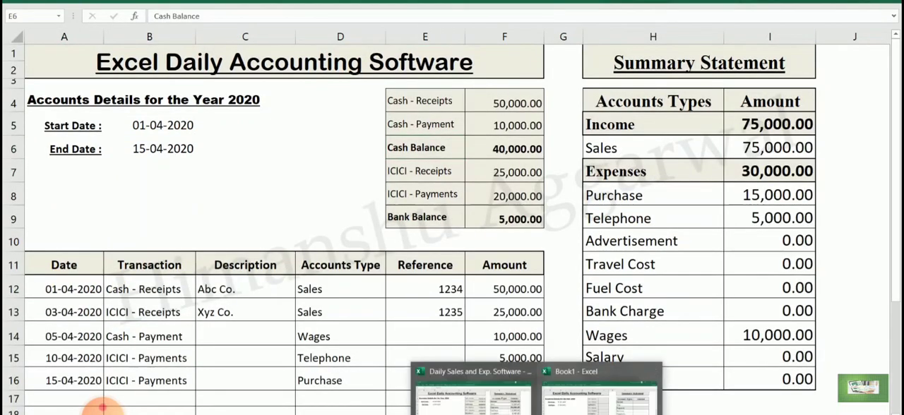
{"action": "left_click", "coordinate": [599, 392]}
{"action": "left_click", "coordinate": [161, 134]}
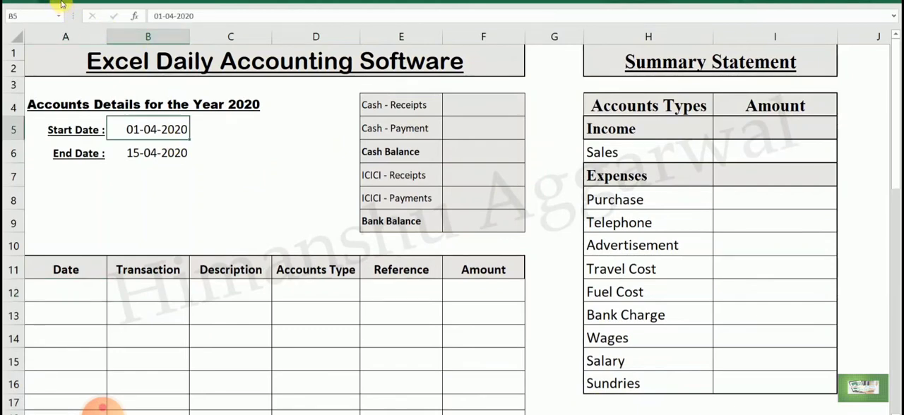
{"action": "left_click", "coordinate": [61, 2]}
{"action": "left_click", "coordinate": [89, 38]}
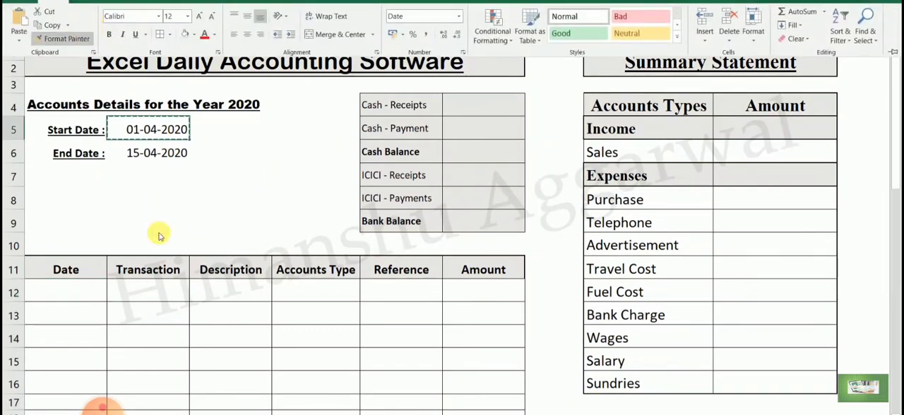
{"action": "left_click", "coordinate": [83, 294]}
- Enter the date 1/4/2020 in Date cell A12
{"action": "type", "text": "1/4/"}
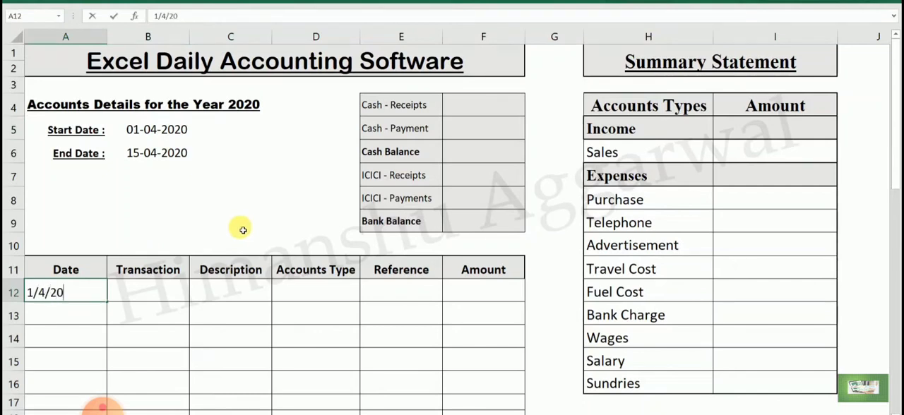
{"action": "type", "text": "20"}
{"action": "key", "text": "Return"}
- Copy the format of A12 down the Date column from A13 to about row 51 with Format Painter
{"action": "left_click", "coordinate": [102, 292]}
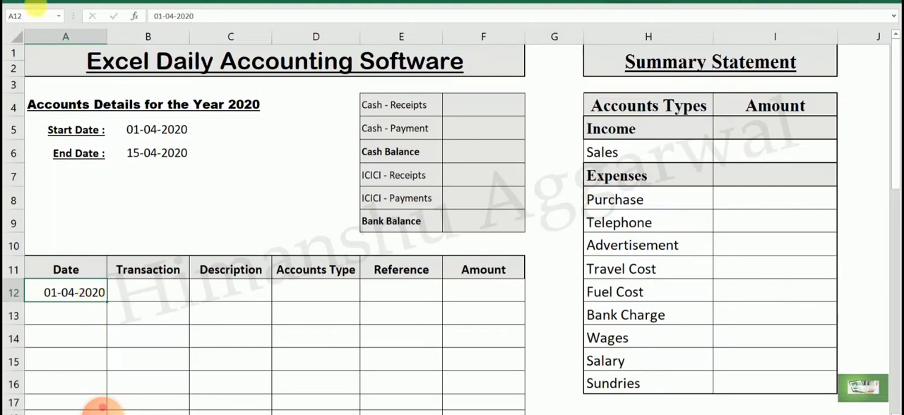
{"action": "left_click", "coordinate": [43, 1]}
{"action": "left_click", "coordinate": [64, 38]}
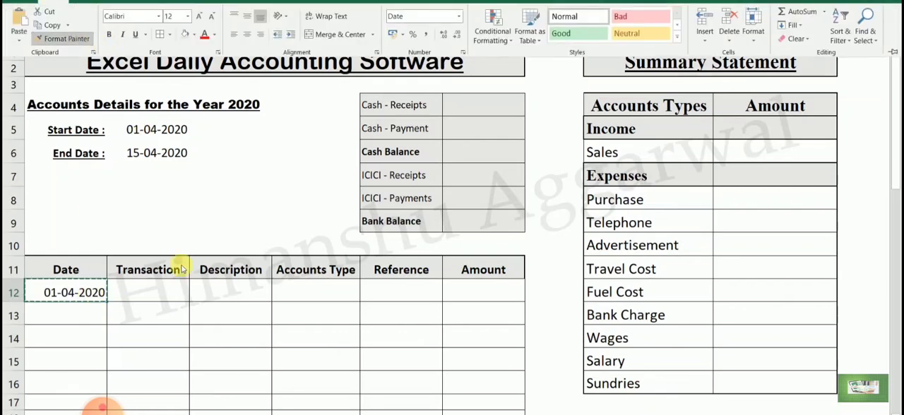
{"action": "mouse_move", "coordinate": [87, 318]}
{"action": "left_mouse_down"}
{"action": "mouse_move", "coordinate": [92, 408]}
{"action": "mouse_move", "coordinate": [90, 384]}
{"action": "left_mouse_up"}
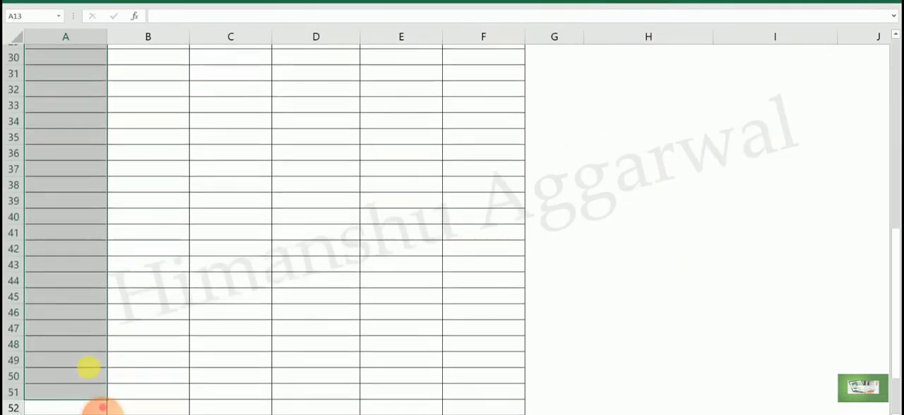
{"action": "scroll", "coordinate": [89, 369], "scroll_direction": "up", "scroll_amount": 8}
{"action": "left_click", "coordinate": [87, 272]}
{"action": "scroll", "coordinate": [86, 272], "scroll_direction": "up", "scroll_amount": 1}
{"action": "left_click_drag", "start_coordinate": [91, 292], "coordinate": [94, 395]}
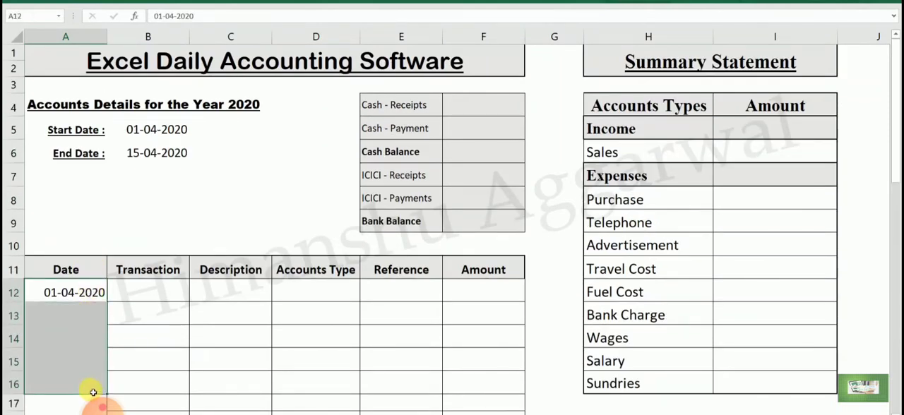
{"action": "left_click", "coordinate": [87, 338]}
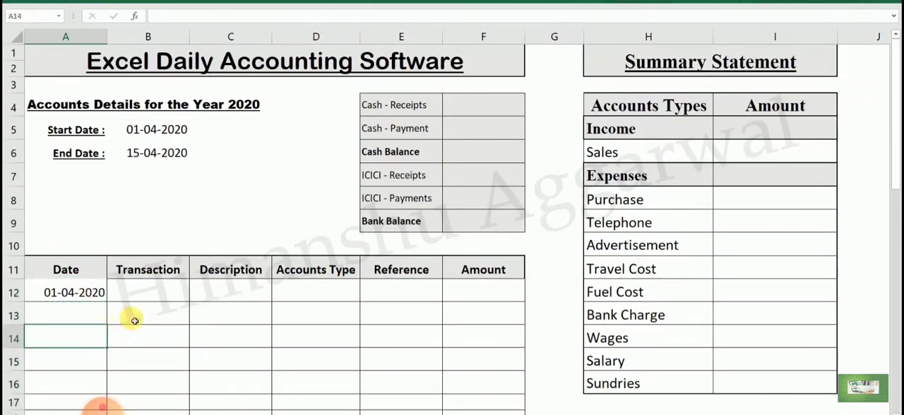
{"action": "left_click", "coordinate": [97, 294]}
{"action": "key", "text": "Escape"}
{"action": "left_click", "coordinate": [52, 1]}
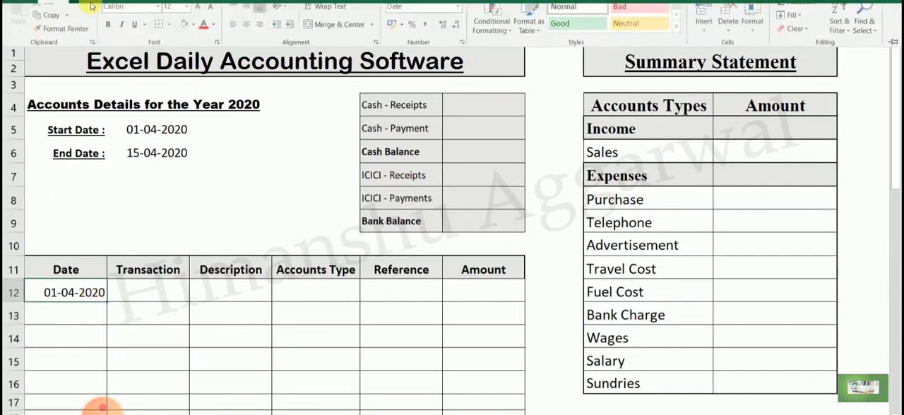
{"action": "left_click", "coordinate": [99, 315]}
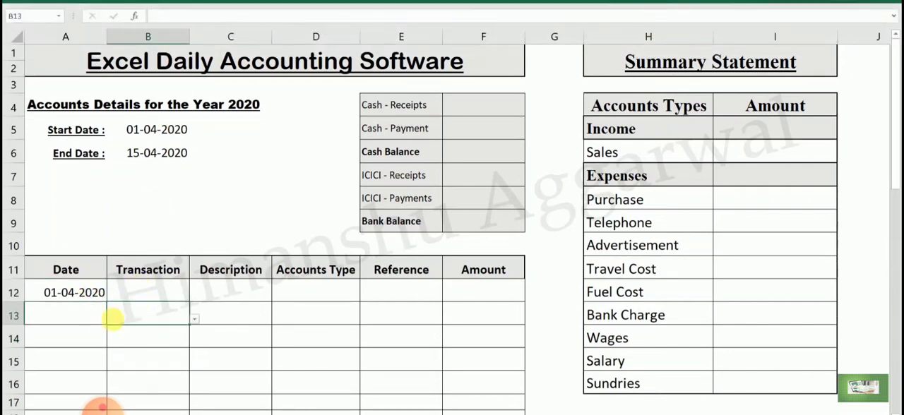
- Reapply the A12 date format to the Date column cells below it, starting at A13
{"action": "left_click", "coordinate": [81, 293]}
{"action": "left_click", "coordinate": [52, 1]}
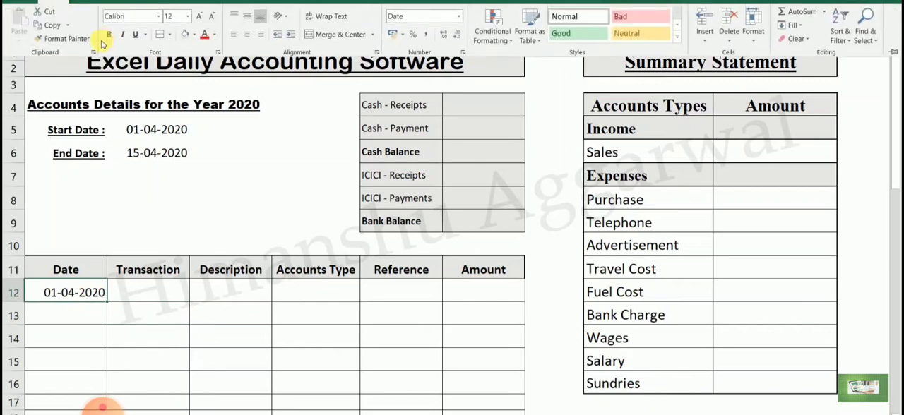
{"action": "left_click", "coordinate": [62, 37]}
{"action": "mouse_move", "coordinate": [83, 315]}
{"action": "left_mouse_down"}
{"action": "mouse_move", "coordinate": [91, 402]}
{"action": "mouse_move", "coordinate": [92, 362]}
{"action": "left_mouse_up"}
{"action": "scroll", "coordinate": [169, 286], "scroll_direction": "up", "scroll_amount": 9}
{"action": "left_click", "coordinate": [168, 286]}
{"action": "scroll", "coordinate": [169, 286], "scroll_direction": "up", "scroll_amount": 2}
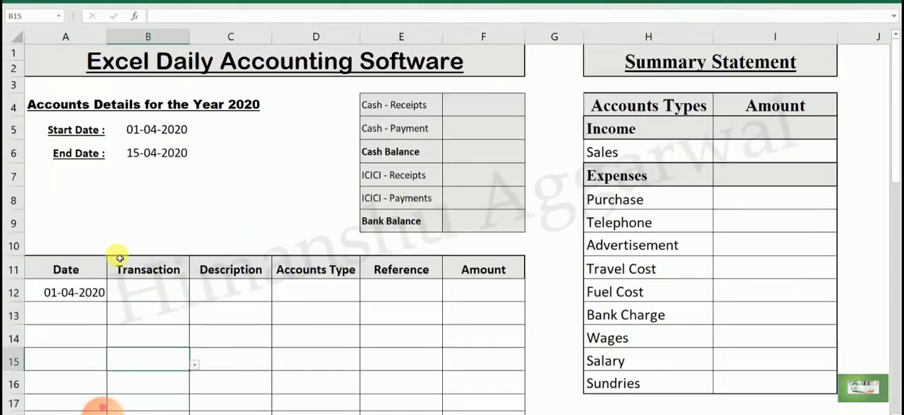
- Choose Cash - Receipts from the drop-down list as the transaction in B12
{"action": "left_click", "coordinate": [92, 293]}
{"action": "left_click", "coordinate": [150, 299]}
{"action": "left_click", "coordinate": [91, 293]}
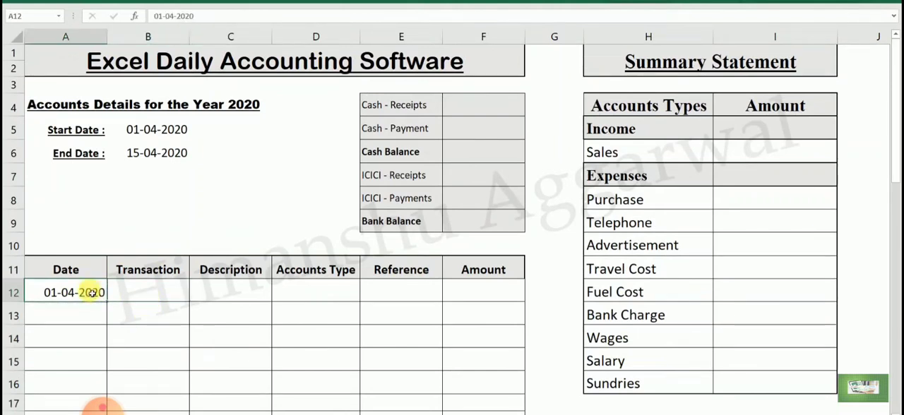
{"action": "left_click", "coordinate": [129, 292]}
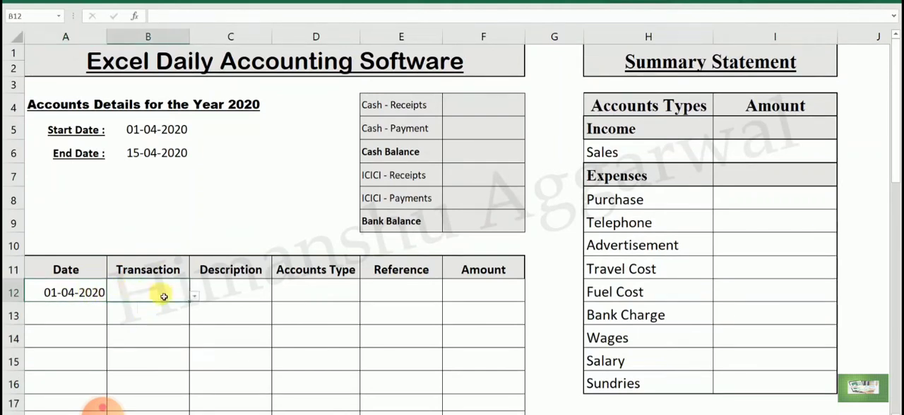
{"action": "left_click", "coordinate": [192, 297]}
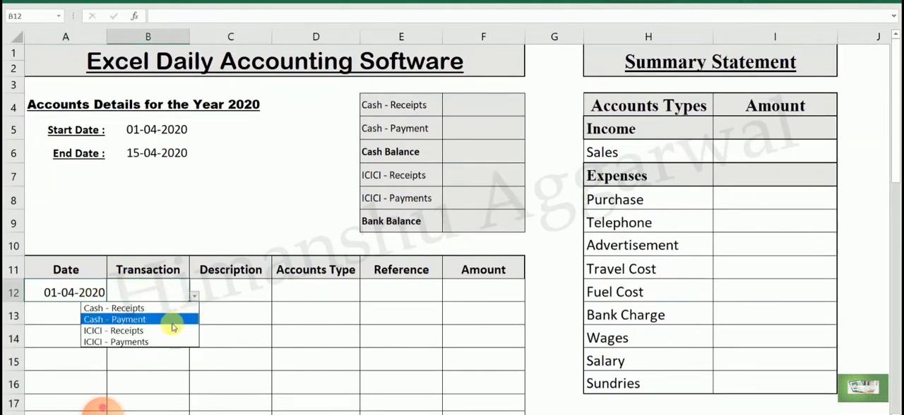
{"action": "left_click", "coordinate": [167, 319]}
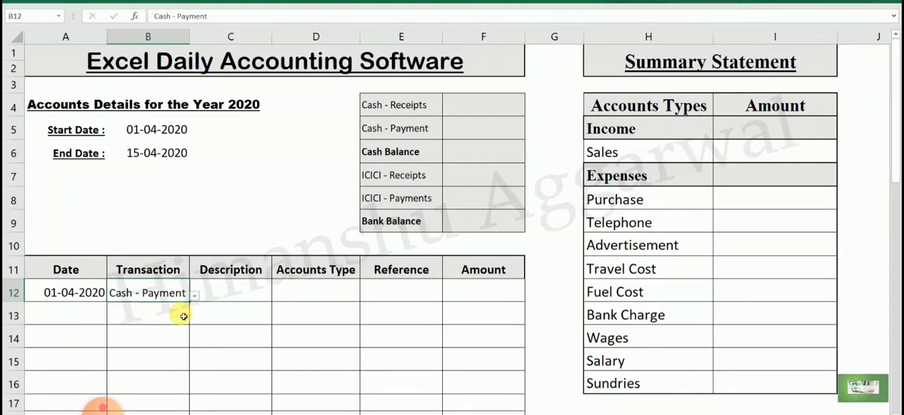
{"action": "left_click", "coordinate": [193, 298]}
{"action": "left_click", "coordinate": [176, 308]}
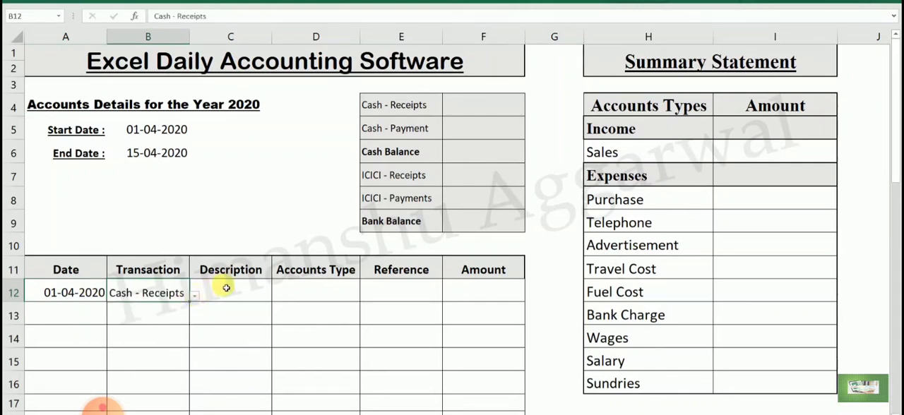
- Enter ABC CO. as the description in C12 and choose Sales as the accounts type in D12
{"action": "left_click", "coordinate": [227, 287]}
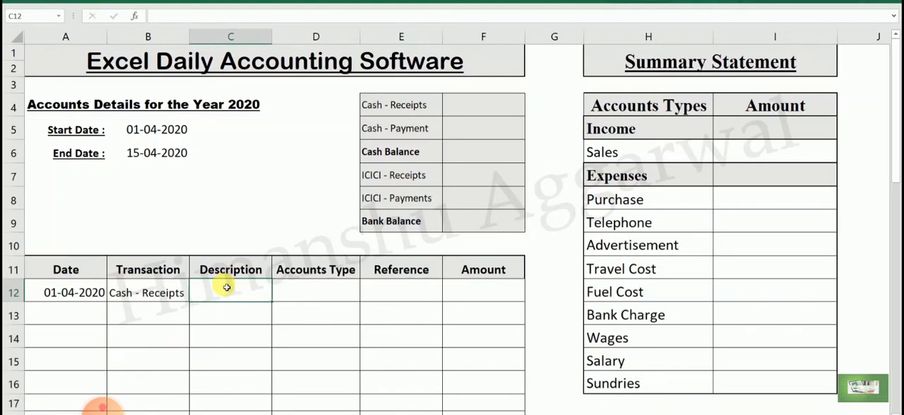
{"action": "type", "text": "A"}
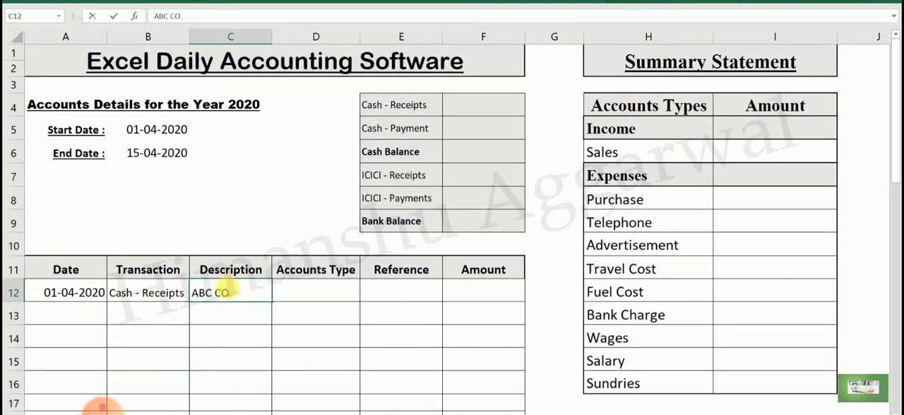
{"action": "type", "text": "BC CO."}
{"action": "left_click", "coordinate": [313, 288]}
{"action": "left_click", "coordinate": [365, 296]}
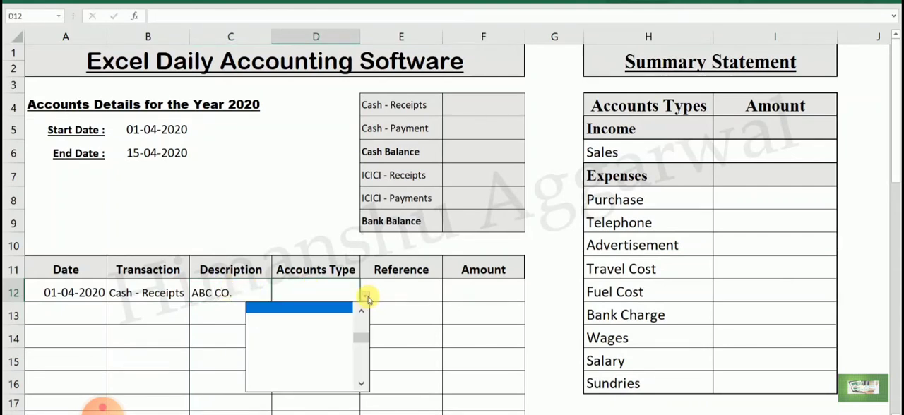
{"action": "left_click", "coordinate": [299, 307]}
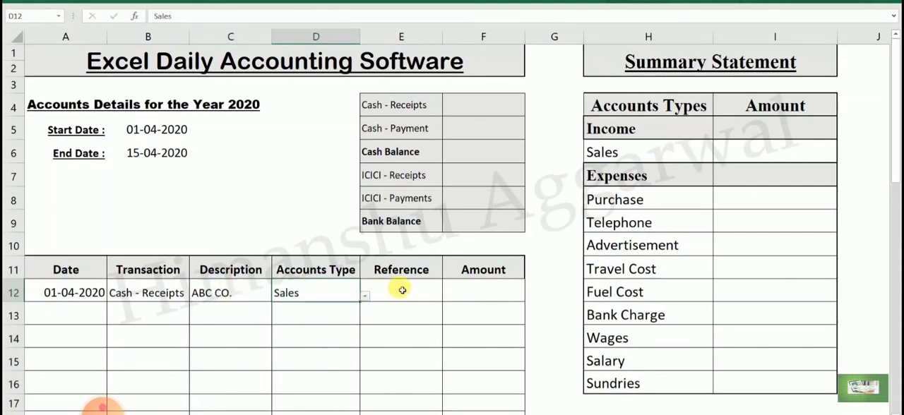
- Enter reference 123 in E12 and amount 50000 in F12
{"action": "left_click", "coordinate": [416, 291]}
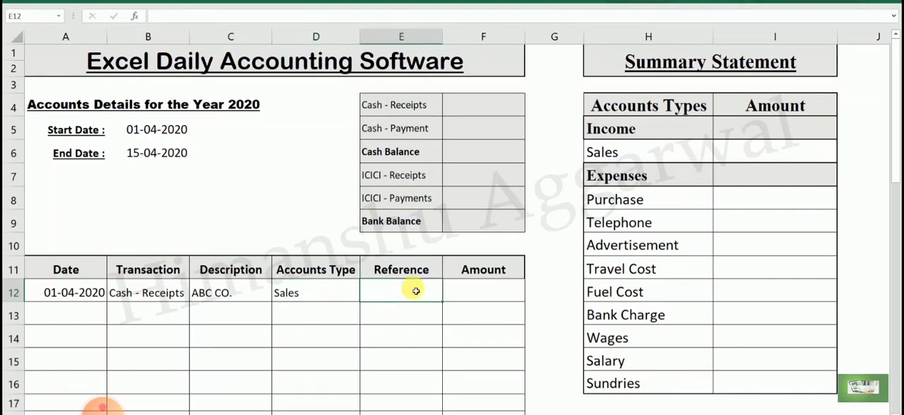
{"action": "type", "text": "123"}
{"action": "key", "text": "Tab"}
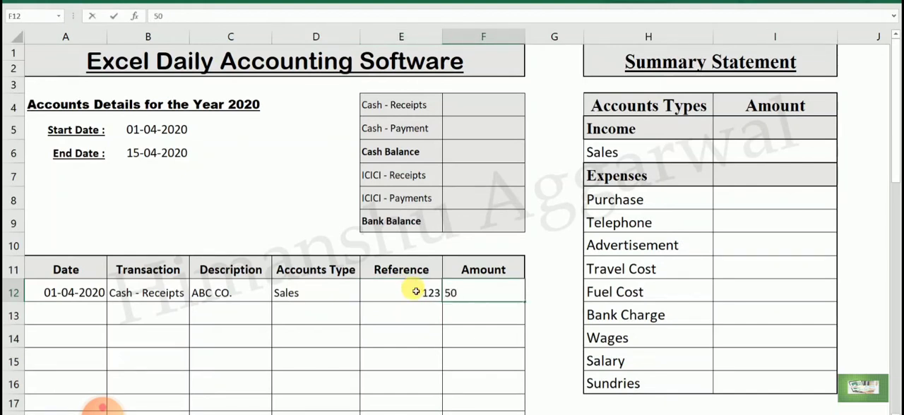
{"action": "key", "text": "Return"}
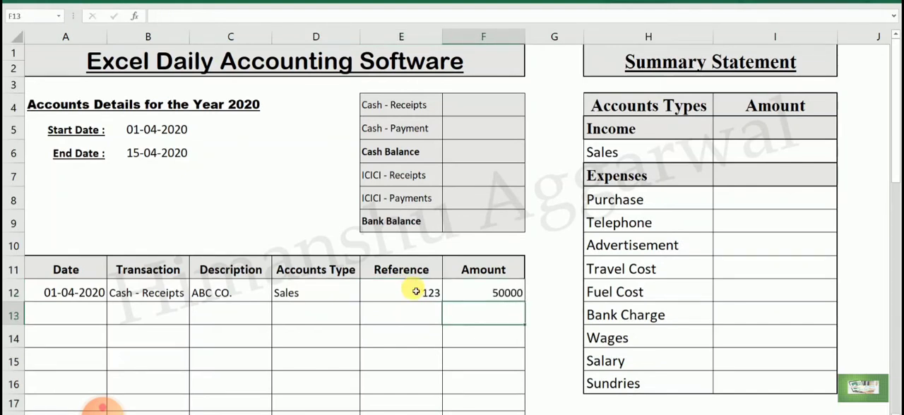
- Format the Amount column cells from F12 down as Number with the 1000 separator and 0 decimal places
{"action": "left_click_drag", "start_coordinate": [497, 292], "coordinate": [493, 377]}
{"action": "scroll", "coordinate": [492, 377], "scroll_direction": "up", "scroll_amount": 5}
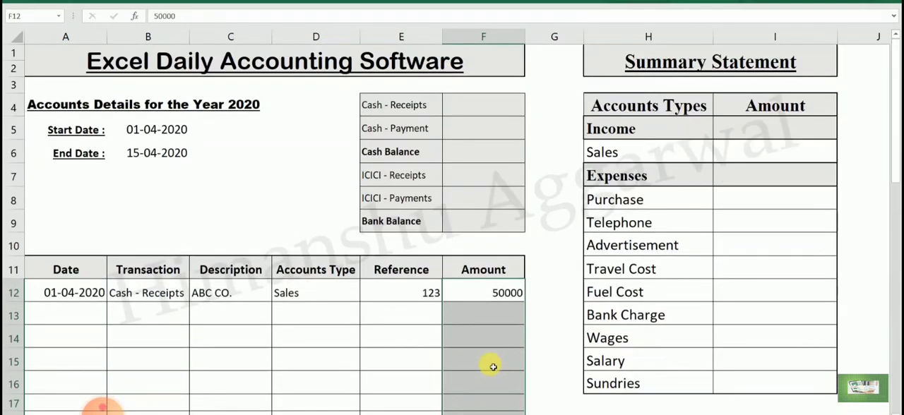
{"action": "right_click", "coordinate": [477, 314]}
{"action": "left_click", "coordinate": [529, 262]}
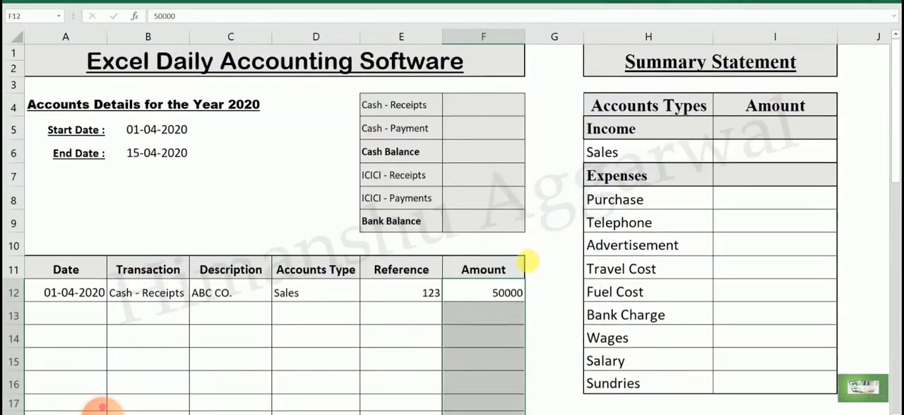
{"action": "left_click", "coordinate": [389, 167]}
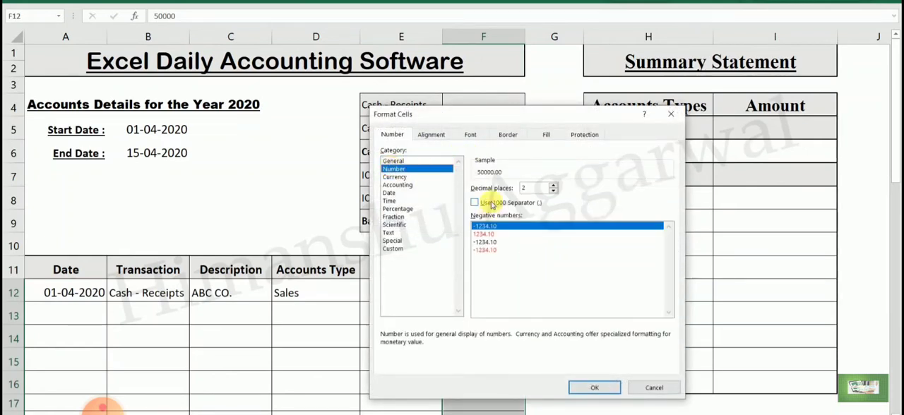
{"action": "left_click", "coordinate": [484, 203]}
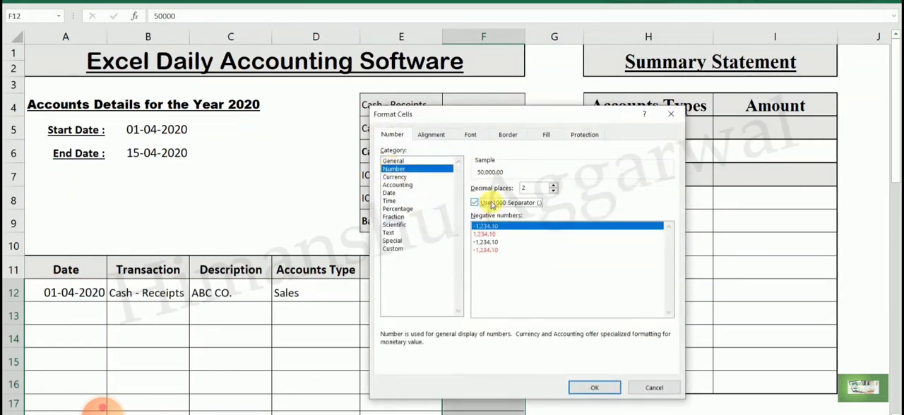
{"action": "left_click", "coordinate": [554, 191]}
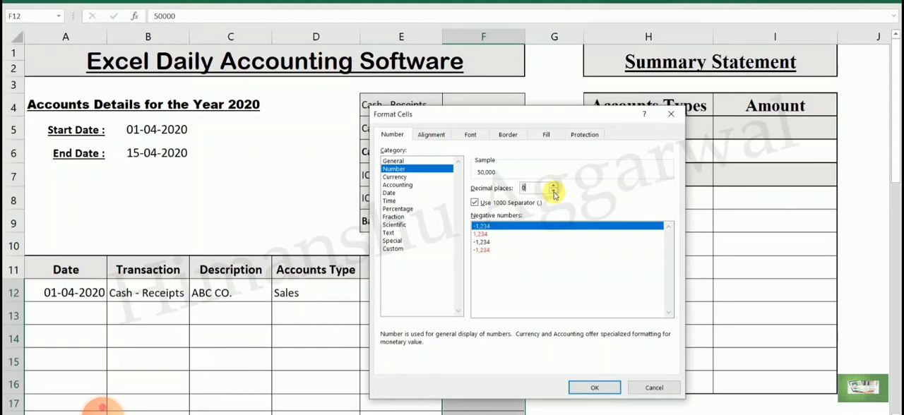
{"action": "left_click", "coordinate": [591, 386]}
{"action": "left_click", "coordinate": [475, 319]}
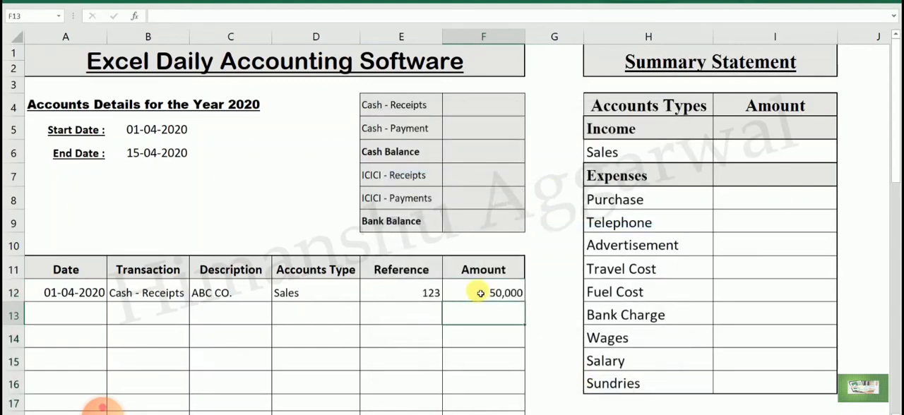
- Compare the Amount entry in F12 with the completed accounting workbook, and return to the new workbook
{"action": "left_click", "coordinate": [480, 293]}
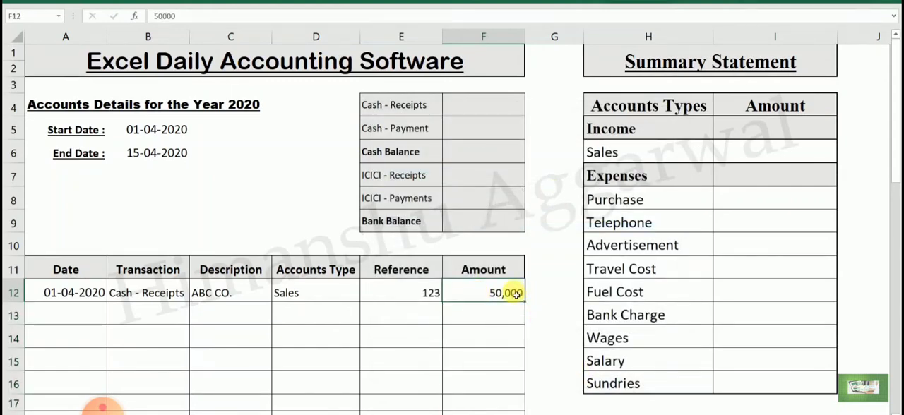
{"action": "left_click", "coordinate": [536, 414]}
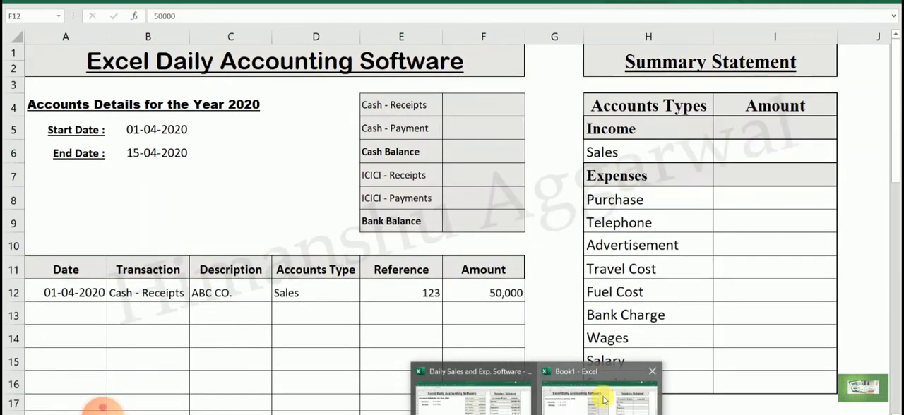
{"action": "left_click", "coordinate": [604, 400]}
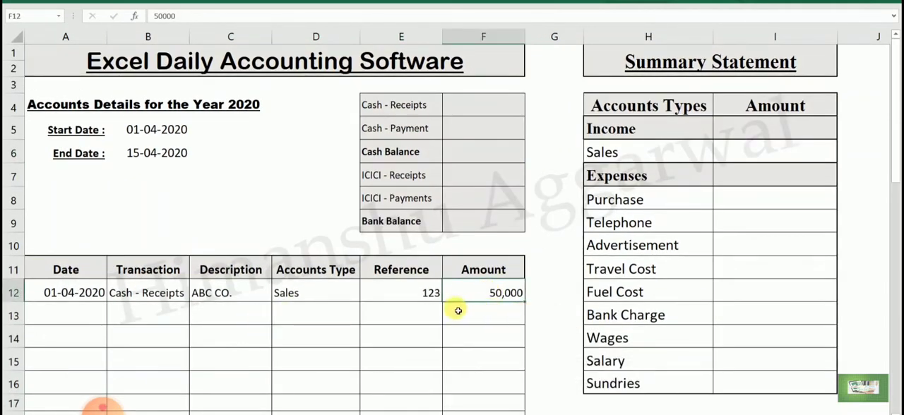
- Enter the date 2/4 in A13 and choose ICICI - Receipts as the transaction in B13
{"action": "left_click", "coordinate": [74, 321]}
{"action": "type", "text": "2"}
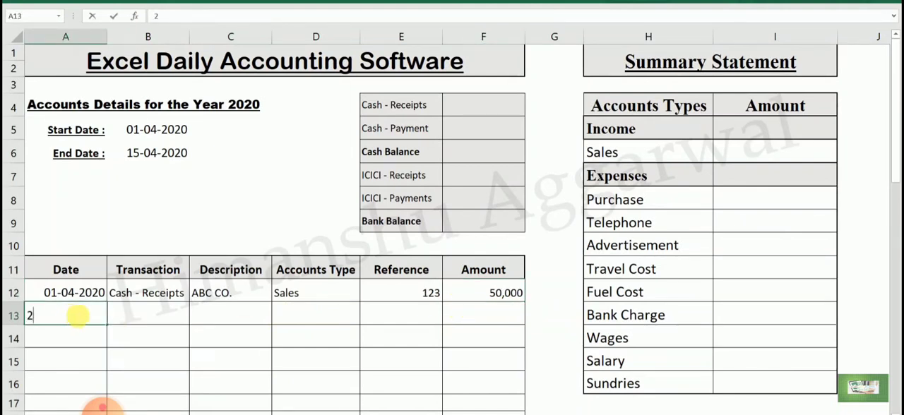
{"action": "type", "text": "84/4"}
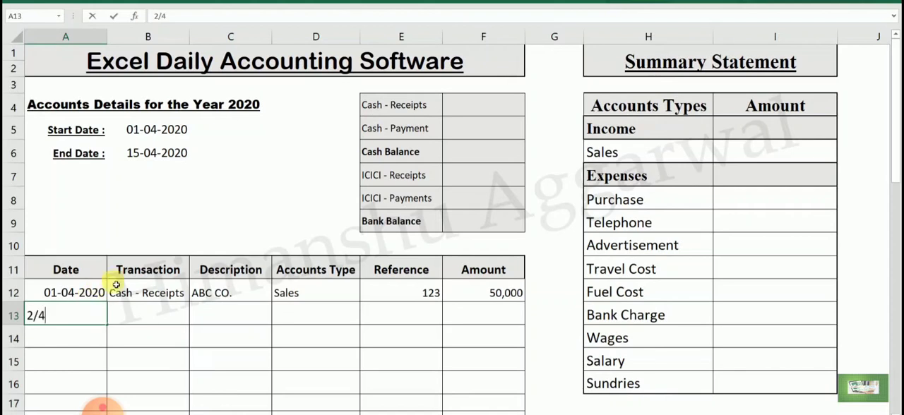
{"action": "key", "text": "Return"}
{"action": "key", "text": "Up"}
{"action": "key", "text": "Right"}
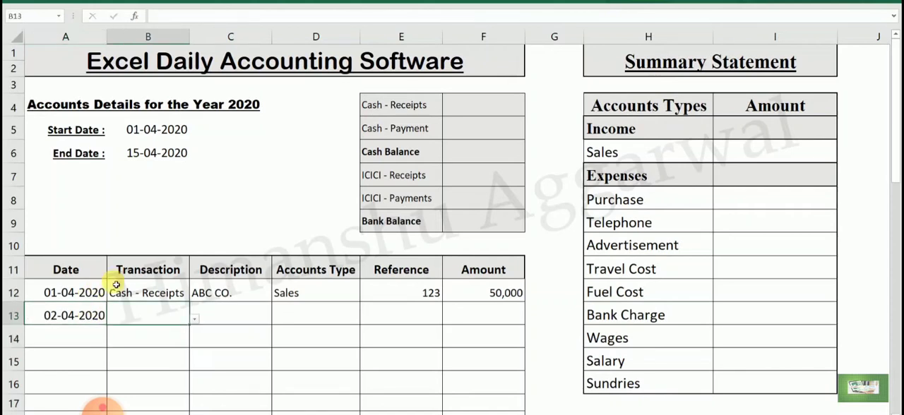
{"action": "left_click", "coordinate": [196, 321]}
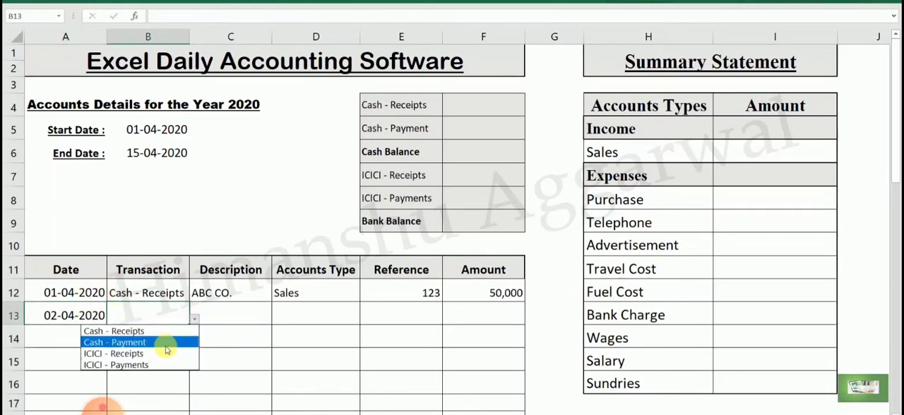
{"action": "left_click", "coordinate": [187, 353]}
- Copy the description ABC CO. from C12 to C13 and enter Sales as the accounts type in D13
{"action": "left_click", "coordinate": [233, 313]}
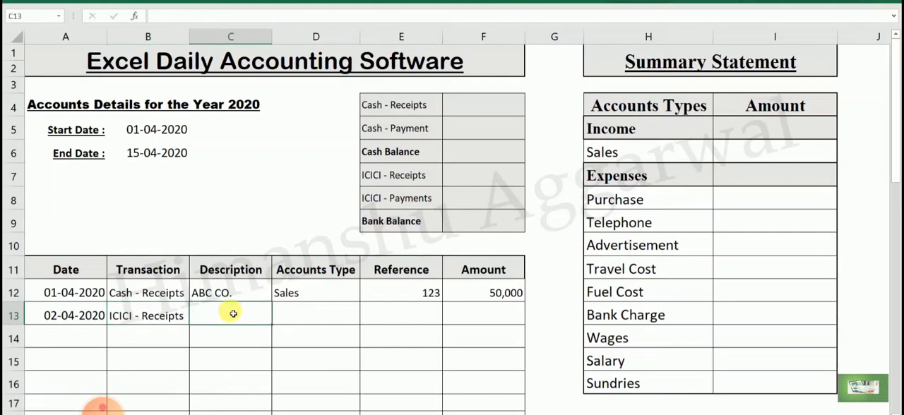
{"action": "key", "text": "Up"}
{"action": "key", "text": "ctrl+c"}
{"action": "key", "text": "Down"}
{"action": "key", "text": "ctrl+v"}
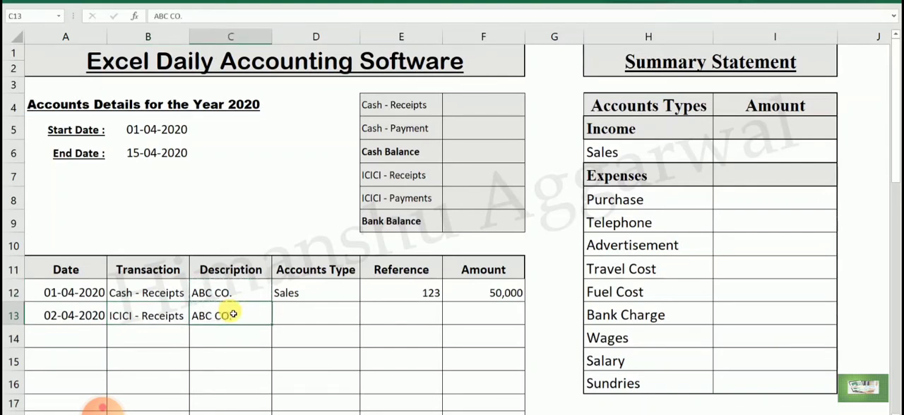
{"action": "key", "text": "Right"}
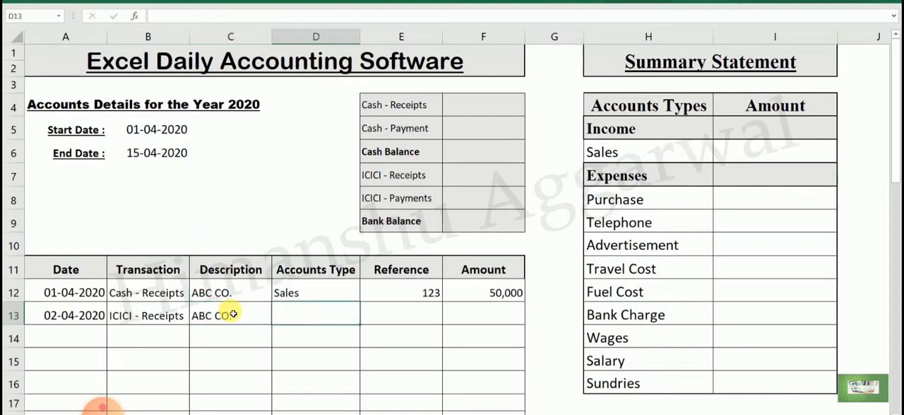
{"action": "type", "text": "Sales"}
- Set the Reference values to 1 in E12 and 2 in E13
{"action": "left_click", "coordinate": [418, 311]}
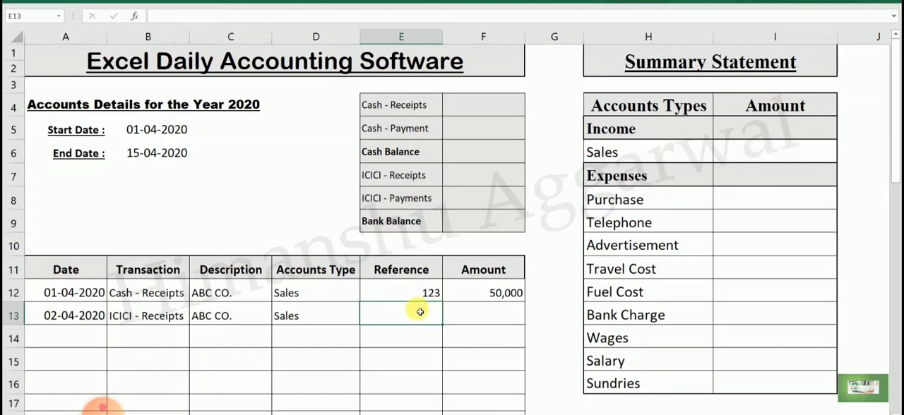
{"action": "key", "text": "Up"}
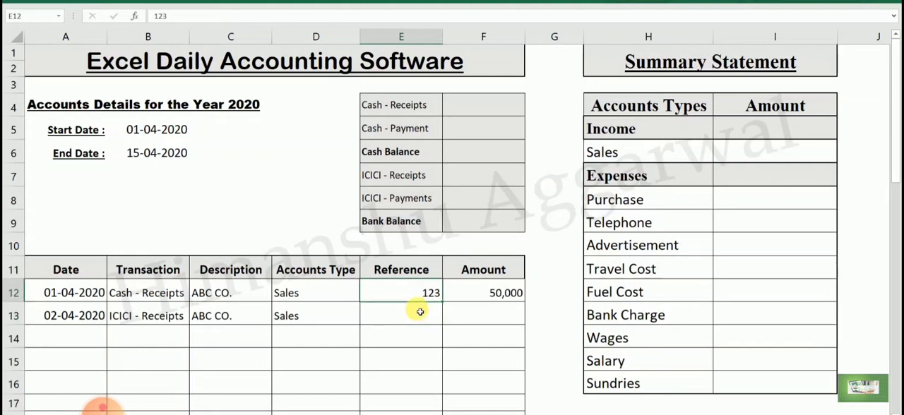
{"action": "type", "text": "1"}
{"action": "key", "text": "Return"}
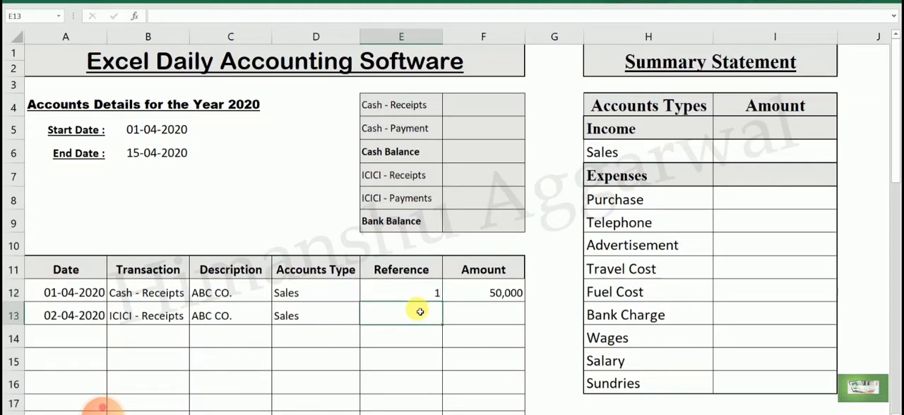
{"action": "type", "text": "2"}
{"action": "key", "text": "Return"}
- Enter 25,000 as the amount in F13
{"action": "left_click", "coordinate": [514, 322]}
{"action": "type", "text": "2"}
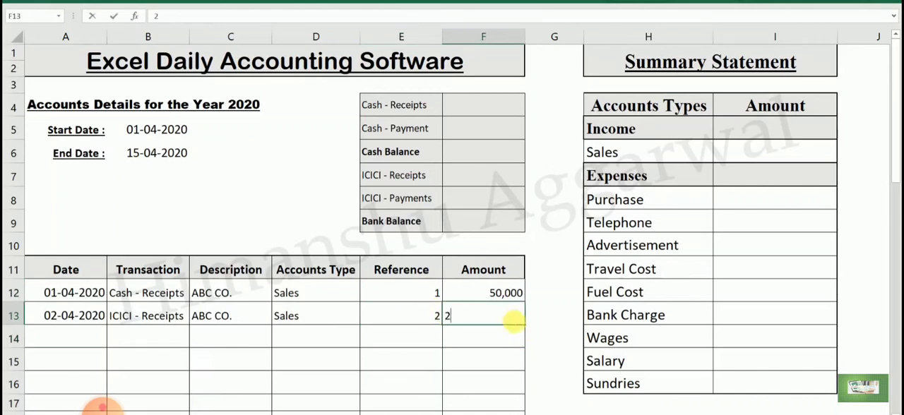
{"action": "type", "text": "5,000"}
{"action": "key", "text": "Return"}
{"action": "left_click", "coordinate": [513, 321]}
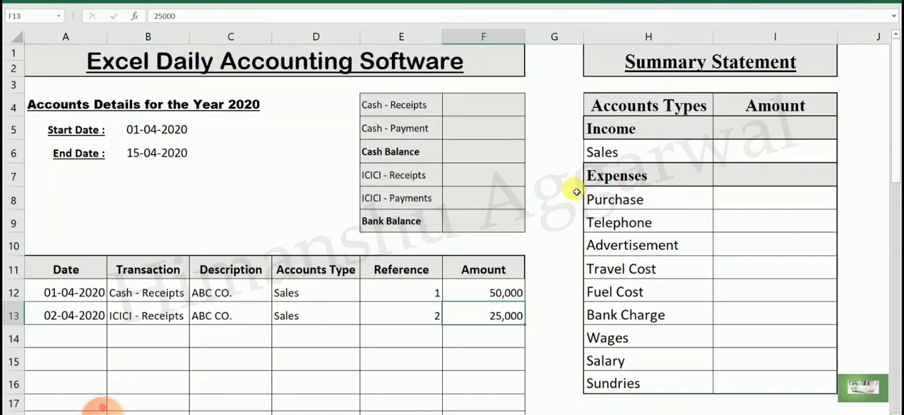
- Start a SUMIFS formula in F4 for Cash - Receipts with the absolute sum range $F$12:$F$500
{"action": "left_click", "coordinate": [498, 105]}
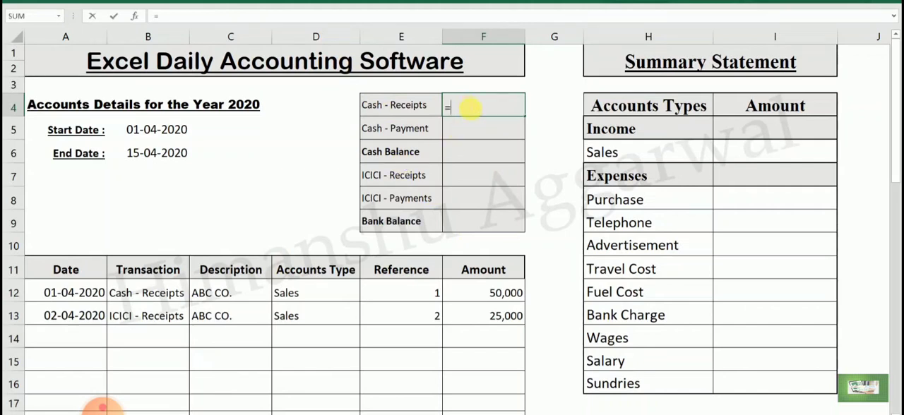
{"action": "type", "text": "sum"}
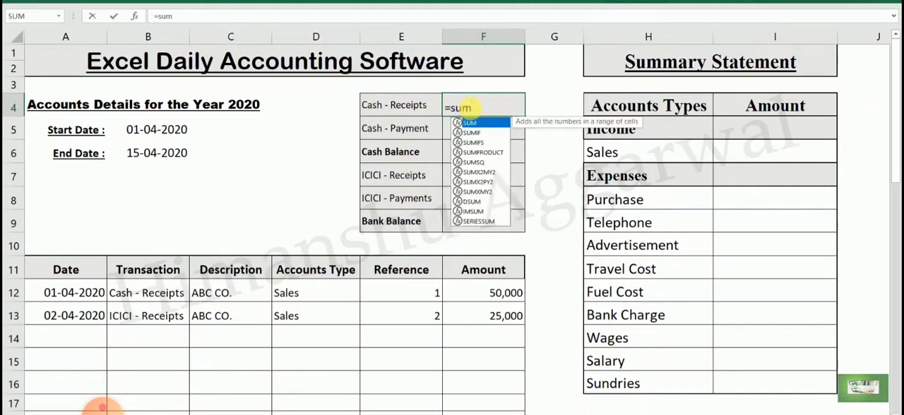
{"action": "key", "text": "Down"}
{"action": "key", "text": "Down"}
{"action": "key", "text": "Tab"}
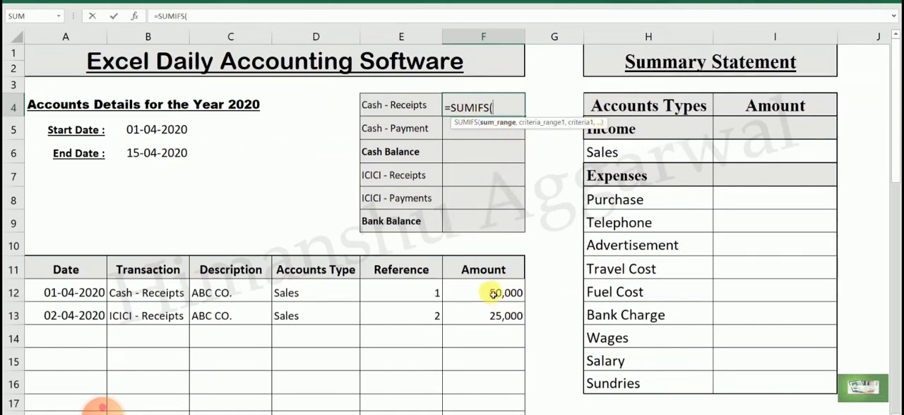
{"action": "left_click_drag", "start_coordinate": [492, 293], "coordinate": [489, 325]}
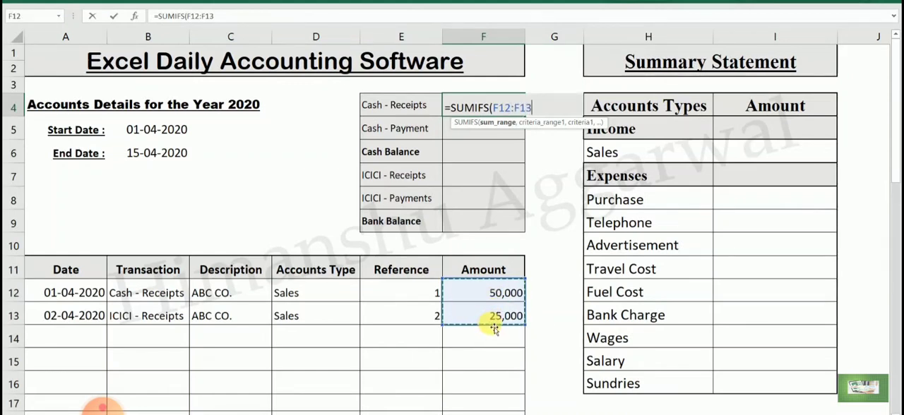
{"action": "key", "text": "F4"}
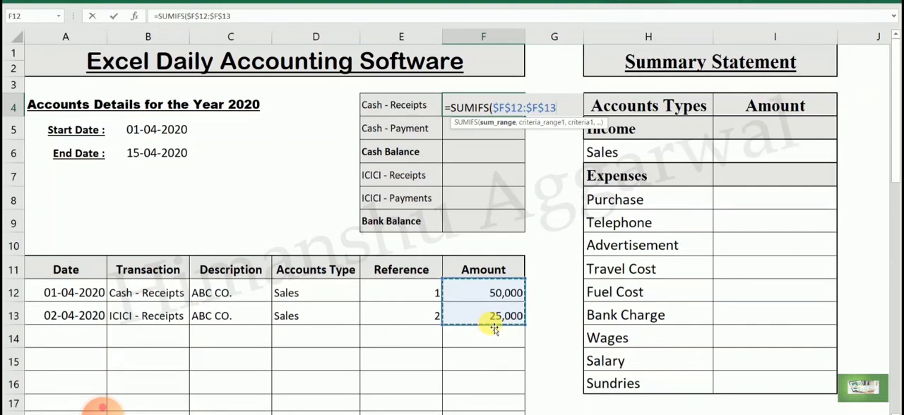
{"action": "key", "text": "BackSpace"}
{"action": "key", "text": "BackSpace"}
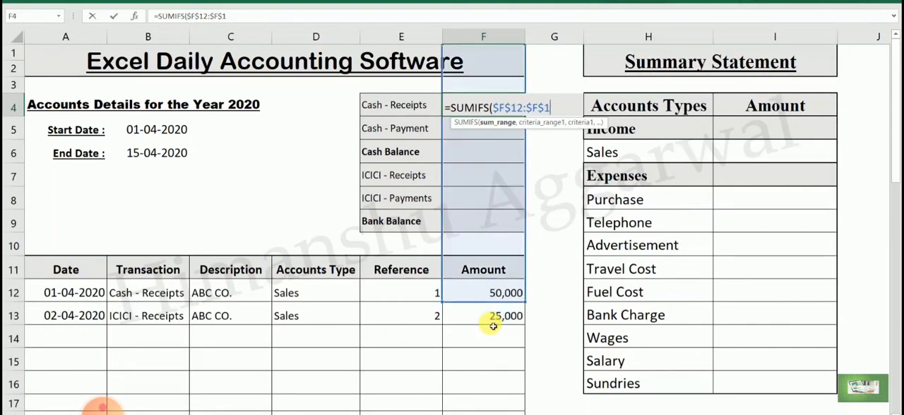
{"action": "type", "text": "00"}
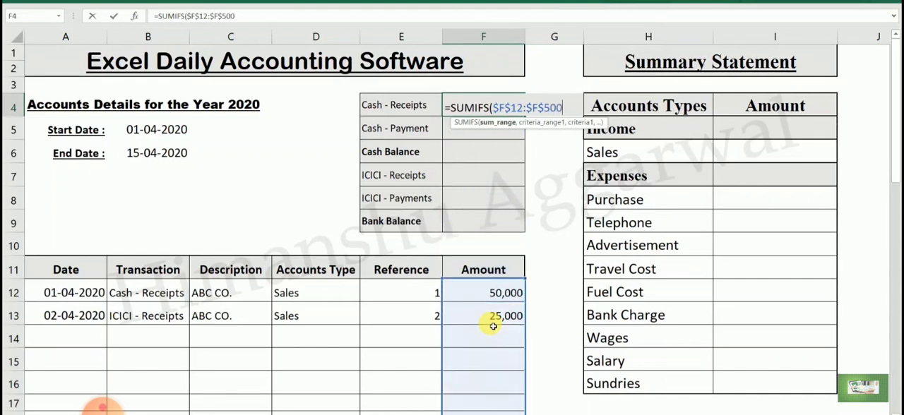
{"action": "type", "text": ","}
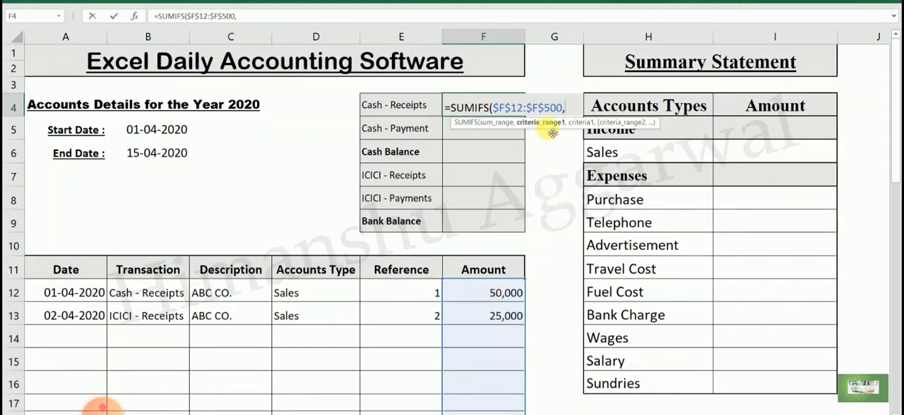
- Add the transaction condition to the F4 formula, using criteria range $B$12:$B$500 and criterion E4
{"action": "left_click_drag", "start_coordinate": [153, 289], "coordinate": [157, 311]}
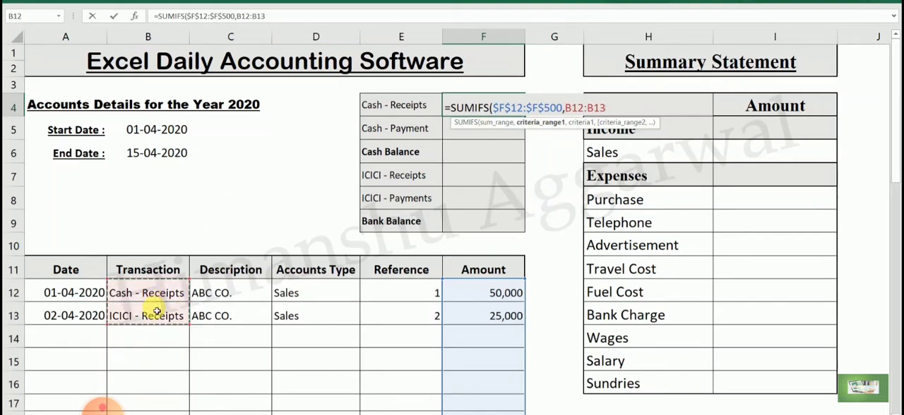
{"action": "key", "text": "F4"}
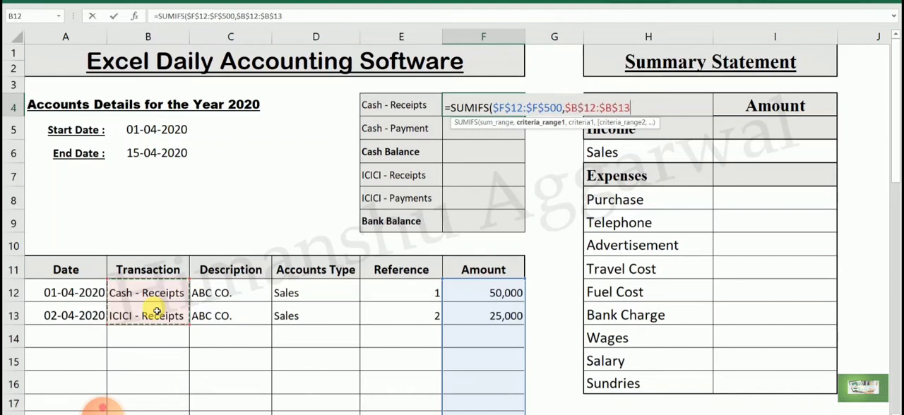
{"action": "key", "text": "BackSpace"}
{"action": "key", "text": "BackSpace"}
{"action": "type", "text": "500"}
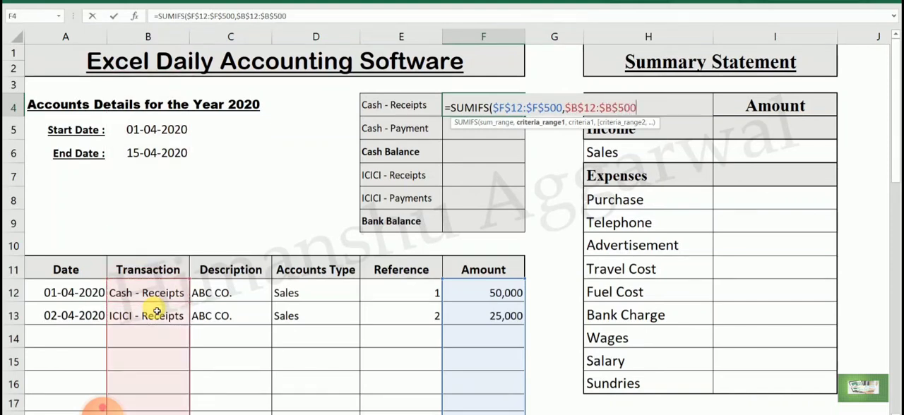
{"action": "type", "text": ","}
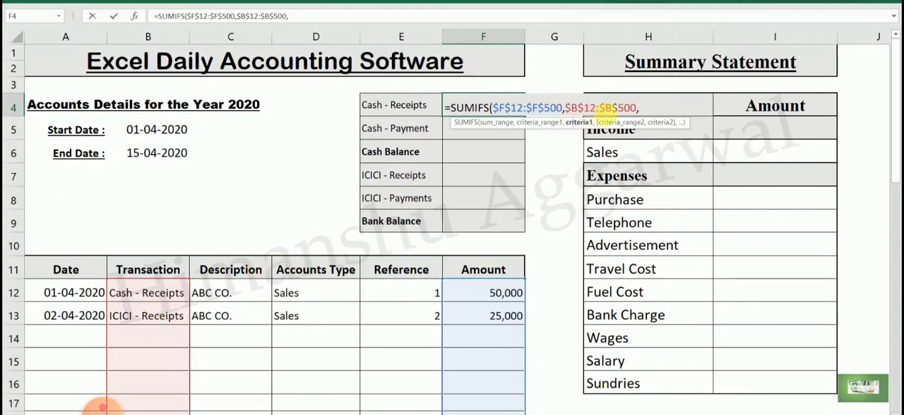
{"action": "left_click", "coordinate": [404, 105]}
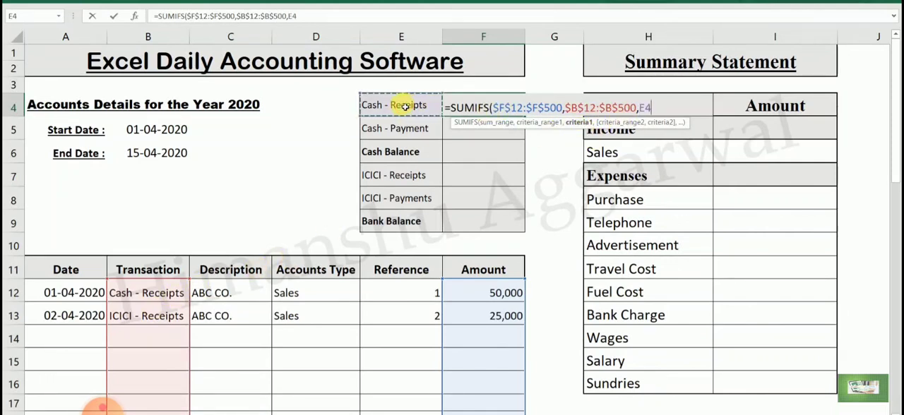
{"action": "type", "text": ","}
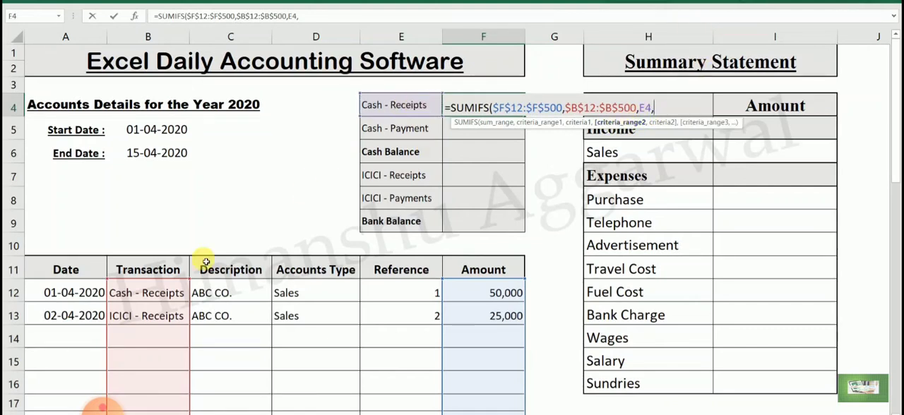
- Add the start date condition to the F4 formula, using criteria range $A$12:$A$500 and criterion ">="&$B$5
{"action": "left_click_drag", "start_coordinate": [84, 295], "coordinate": [83, 308]}
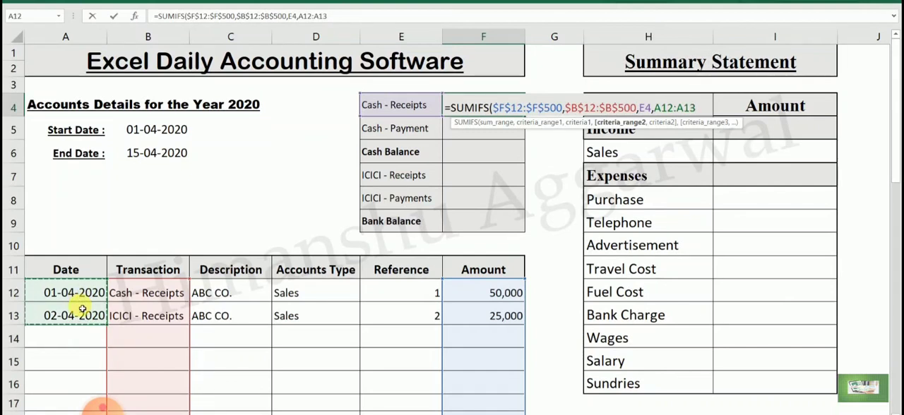
{"action": "key", "text": "F4"}
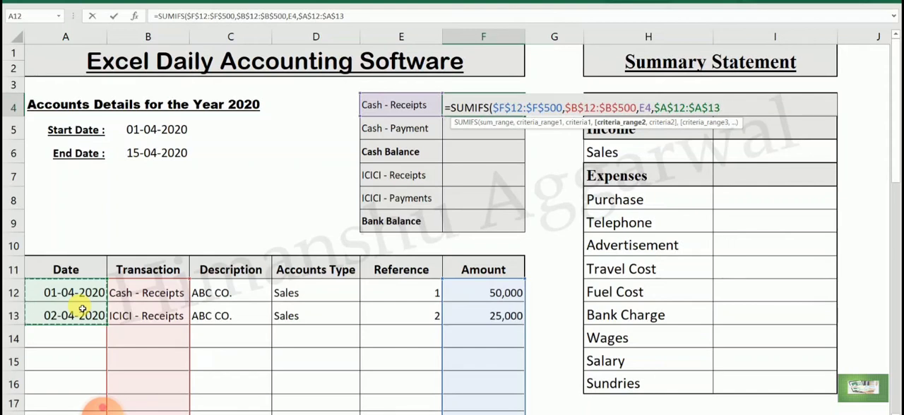
{"action": "key", "text": "BackSpace"}
{"action": "key", "text": "BackSpace"}
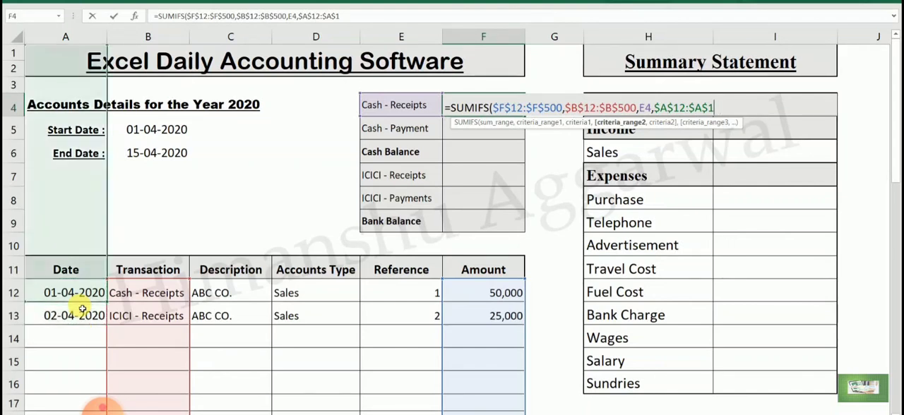
{"action": "type", "text": "500"}
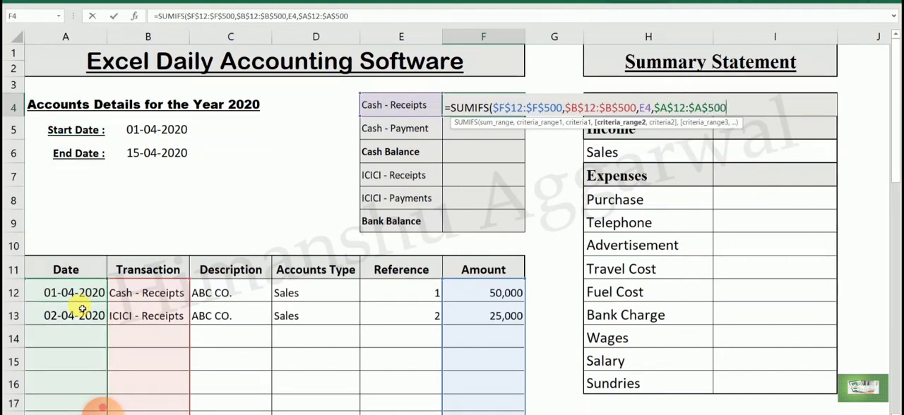
{"action": "type", "text": ",\">="}
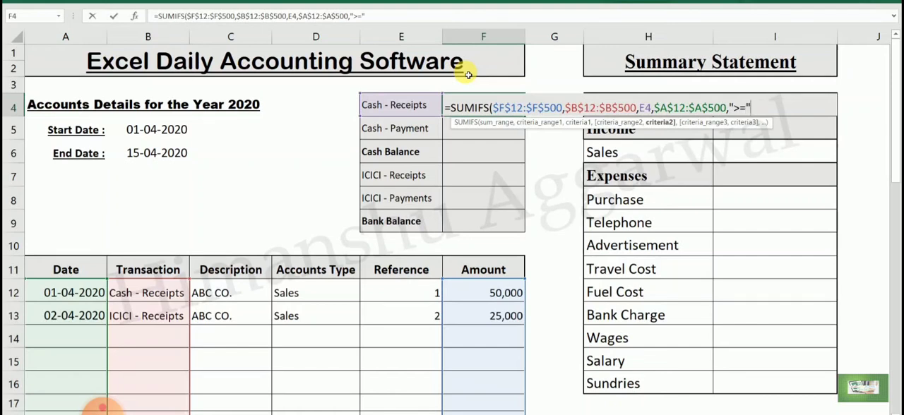
{"action": "type", "text": "&"}
{"action": "left_click", "coordinate": [173, 136]}
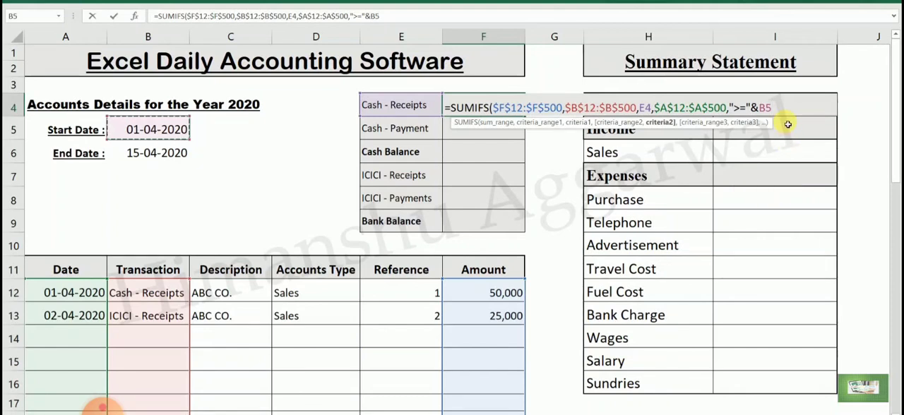
{"action": "key", "text": "F4"}
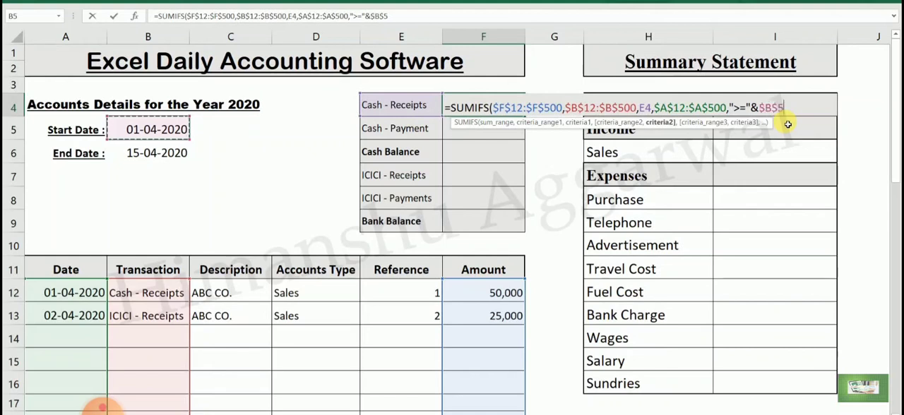
{"action": "type", "text": ","}
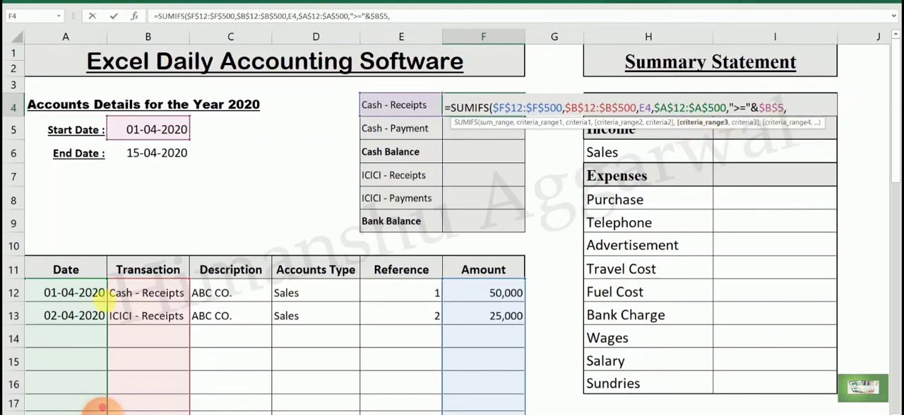
- Add the end date condition with range $A$12:$A$500 and criterion "<="&$B$6, and complete the F4 formula
{"action": "left_click_drag", "start_coordinate": [90, 292], "coordinate": [91, 317]}
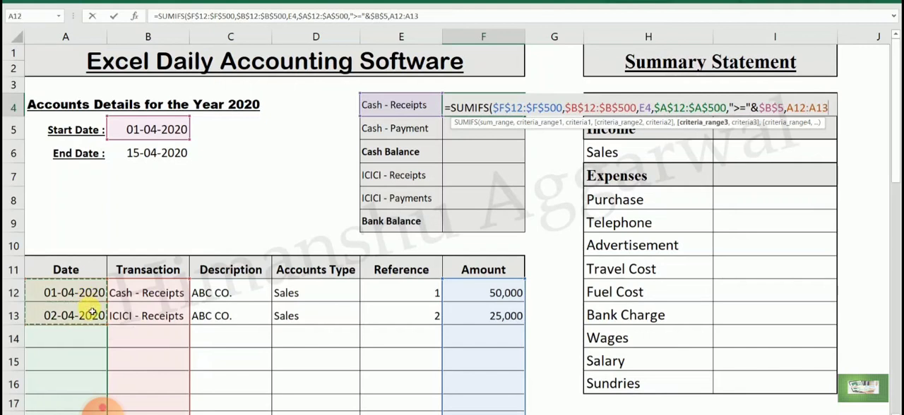
{"action": "key", "text": "F4"}
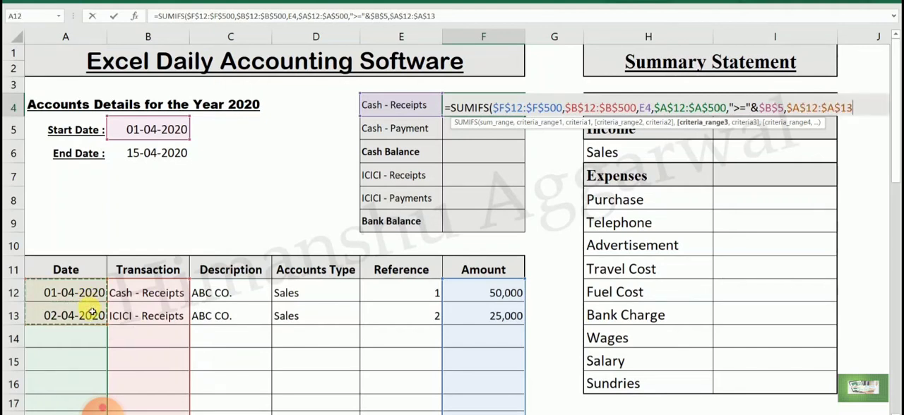
{"action": "type", "text": "500"}
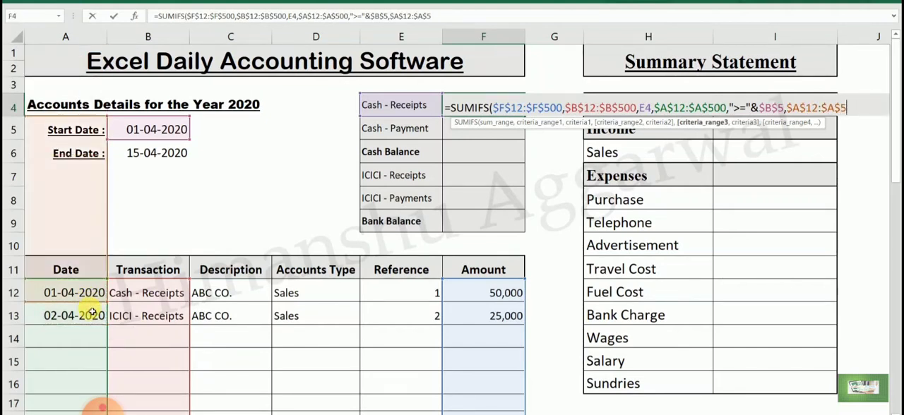
{"action": "type", "text": ",\"<="}
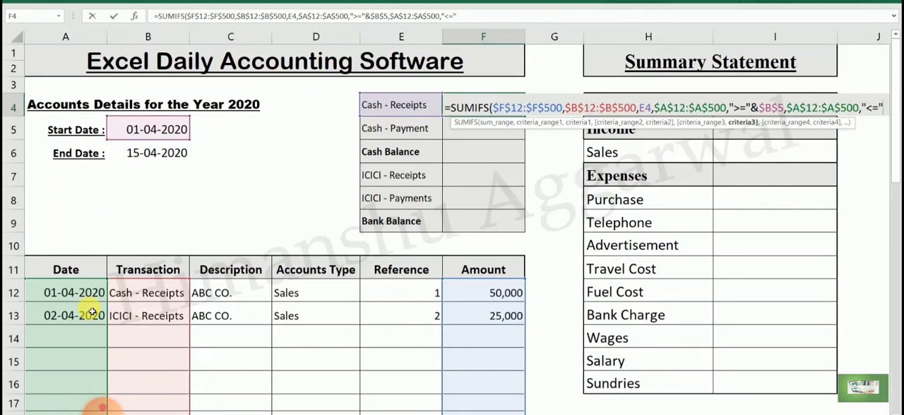
{"action": "type", "text": "&"}
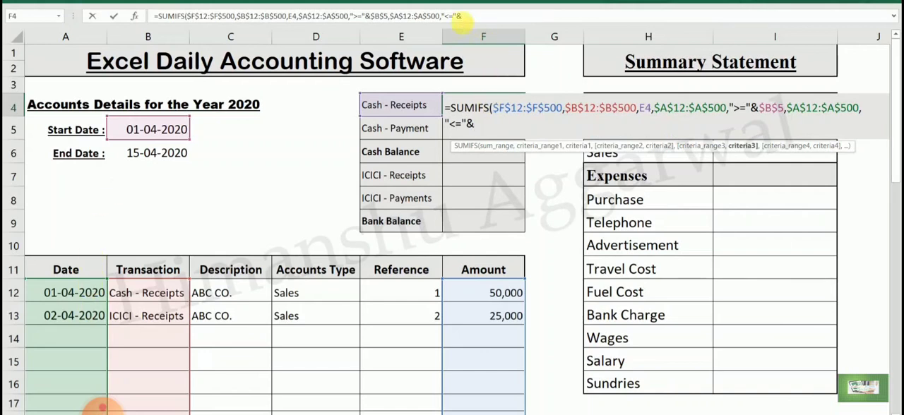
{"action": "left_click", "coordinate": [172, 155]}
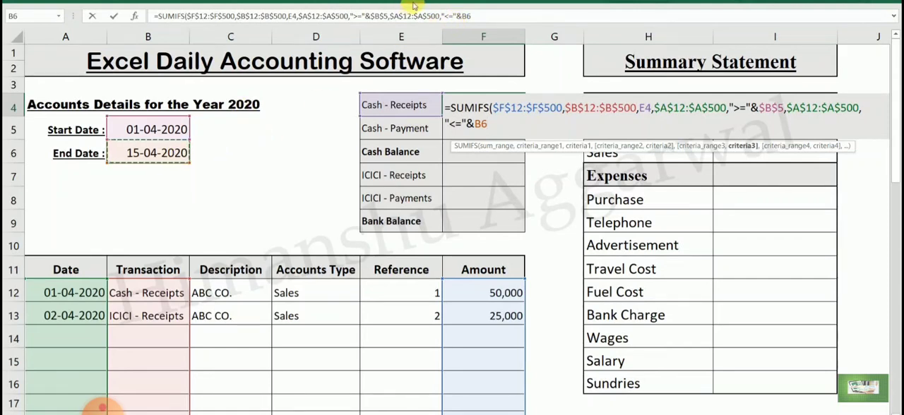
{"action": "left_click", "coordinate": [472, 19]}
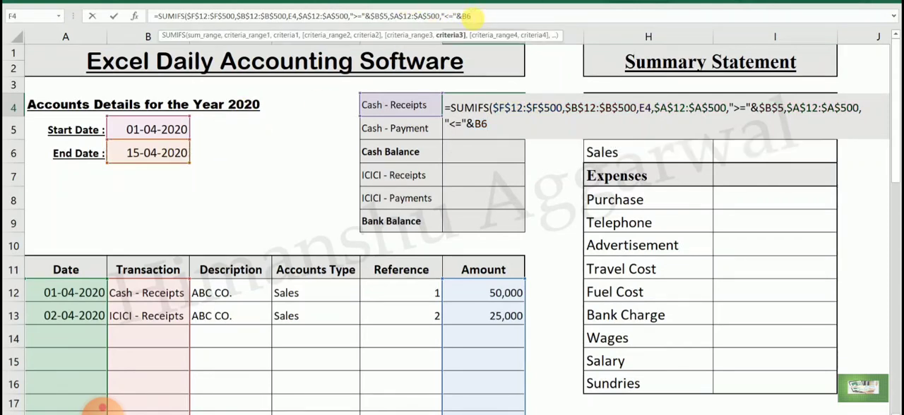
{"action": "key", "text": "F4"}
{"action": "key", "text": "Return"}
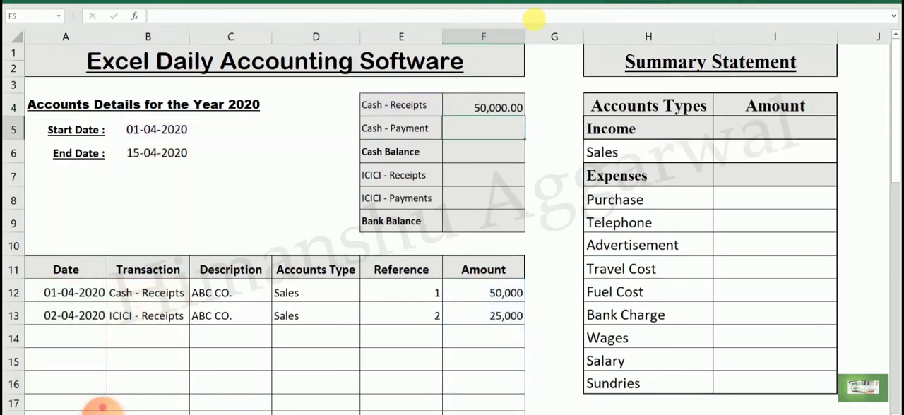
- Copy the SUMIFS formula from F4 to Cash - Payment in F5 and ICICI - Receipts in F7
{"action": "left_click", "coordinate": [494, 108]}
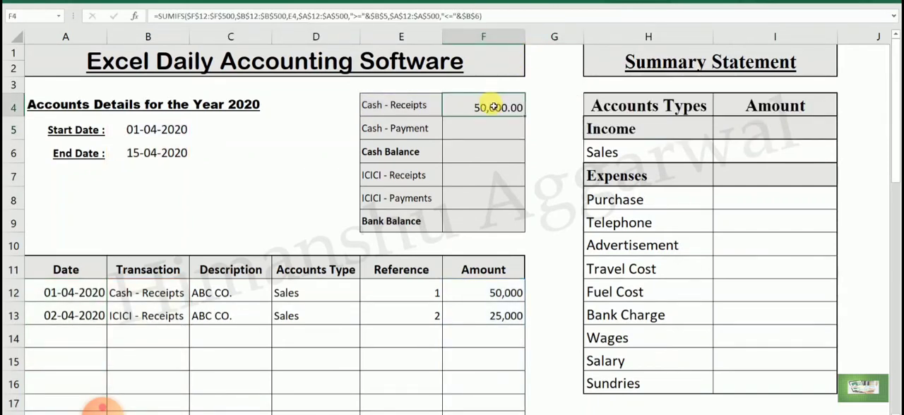
{"action": "left_click", "coordinate": [493, 128]}
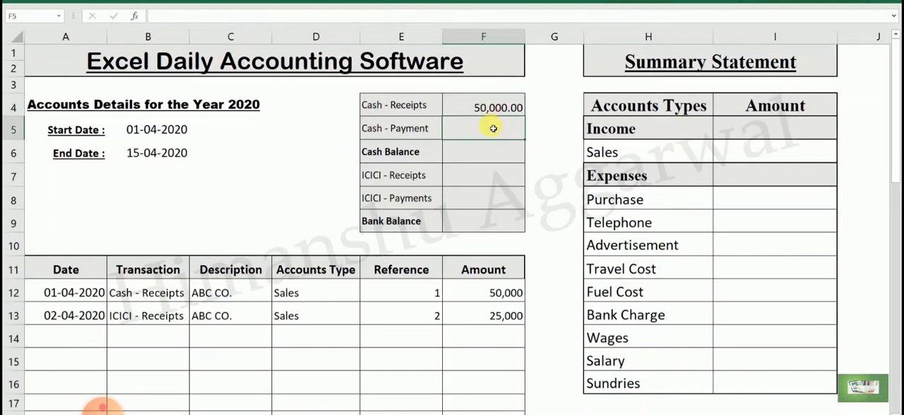
{"action": "key", "text": "ctrl+v"}
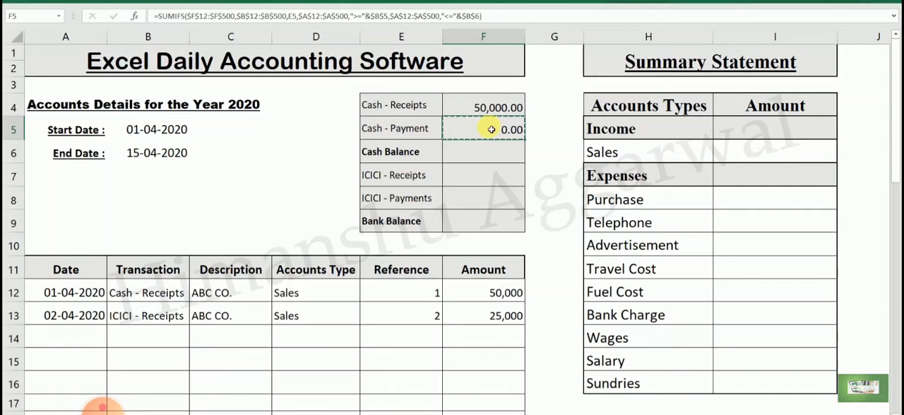
{"action": "left_click", "coordinate": [485, 172]}
{"action": "key", "text": "ctrl+v"}
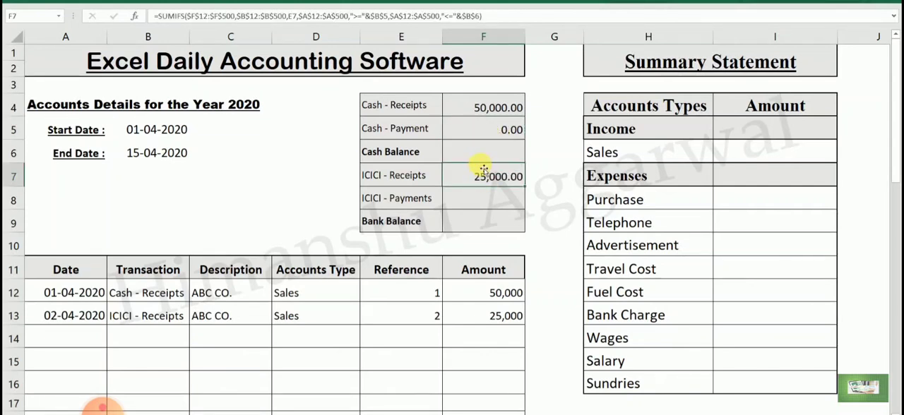
- Copy the SUMIFS formula to ICICI - Payments in F8 and calculate Cash Balance in F6 with =F4-F5
{"action": "left_click", "coordinate": [484, 200]}
{"action": "key", "text": "ctrl+v"}
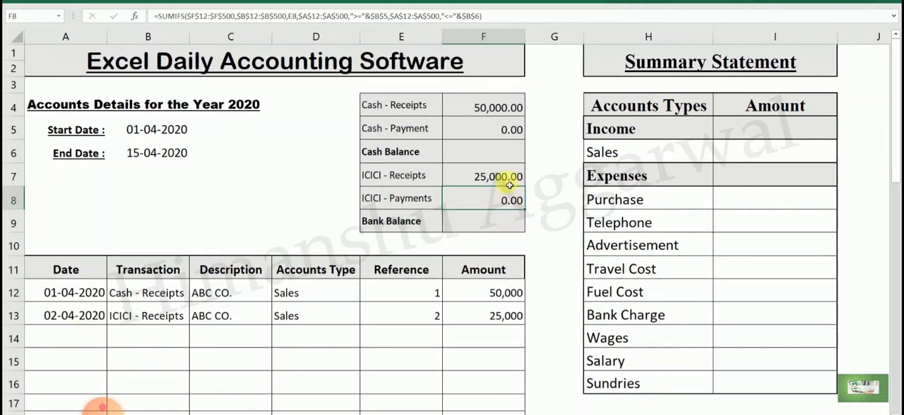
{"action": "left_click", "coordinate": [507, 155]}
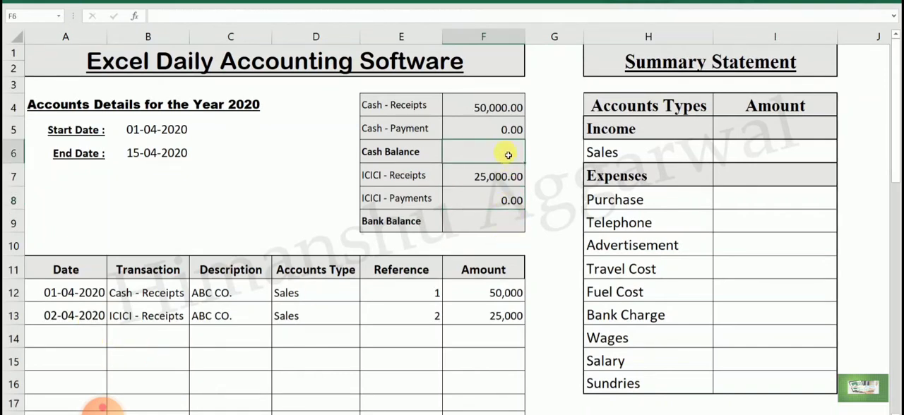
{"action": "scroll", "coordinate": [507, 155], "scroll_direction": "up", "scroll_amount": 1}
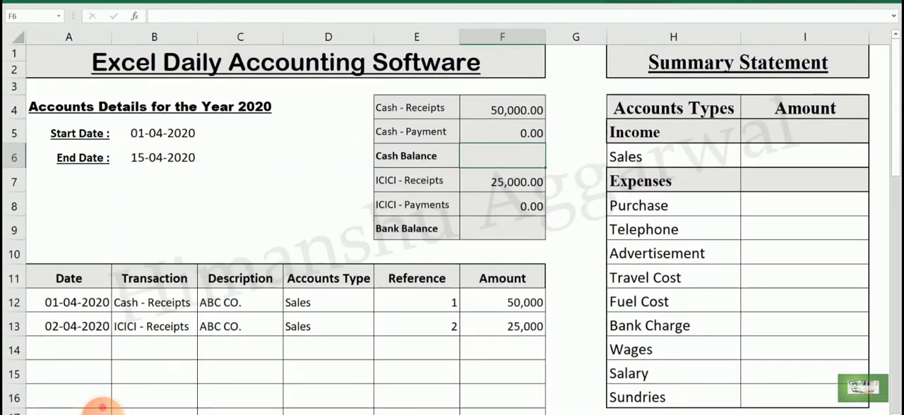
{"action": "scroll", "coordinate": [507, 155], "scroll_direction": "down", "scroll_amount": 1}
{"action": "type", "text": "="}
{"action": "left_click", "coordinate": [490, 107]}
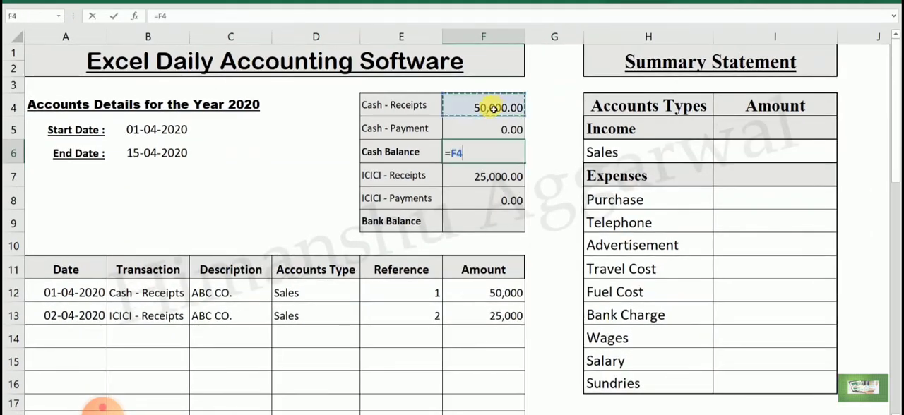
{"action": "type", "text": "-"}
{"action": "left_click", "coordinate": [493, 124]}
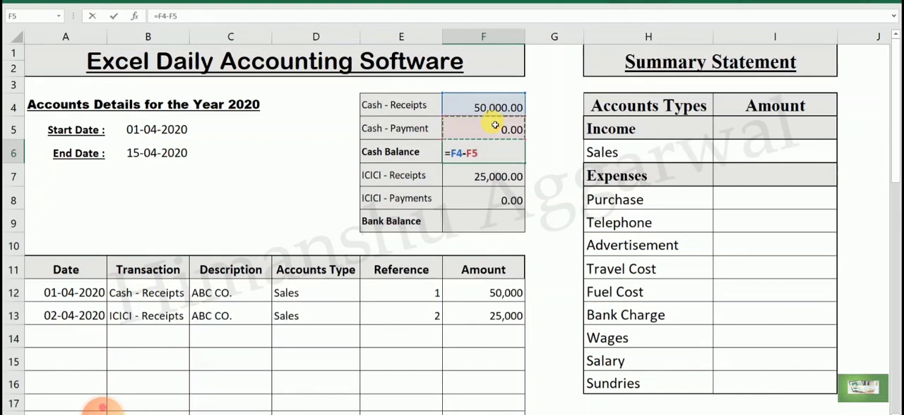
{"action": "key", "text": "Return"}
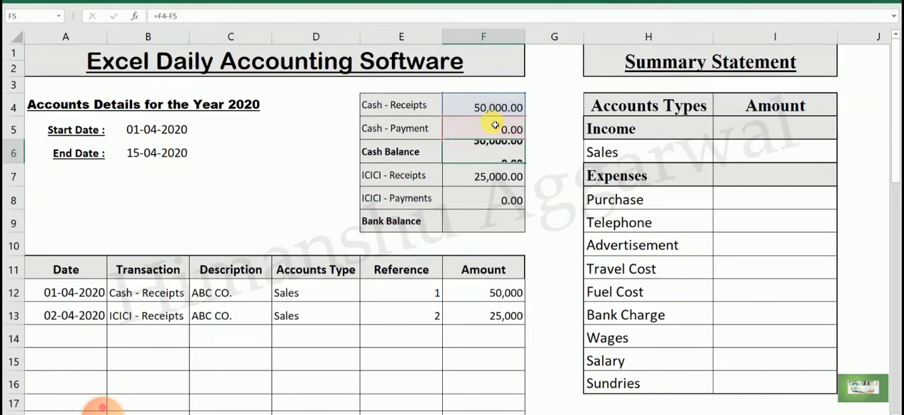
- Ignore the formula error flagged on the Cash Balance cell F6
{"action": "left_click", "coordinate": [462, 150]}
{"action": "left_click", "coordinate": [432, 149]}
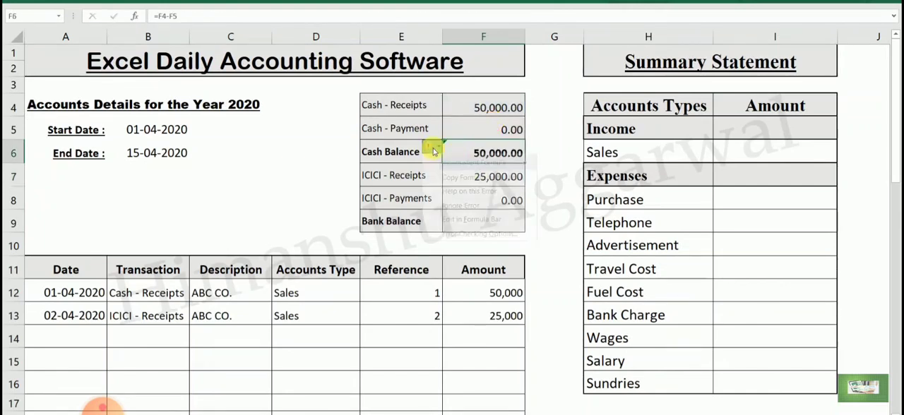
{"action": "left_click", "coordinate": [465, 206]}
- Calculate Bank Balance in F9 as ICICI receipts minus ICICI payments with the formula =F7-F8
{"action": "left_click", "coordinate": [492, 215]}
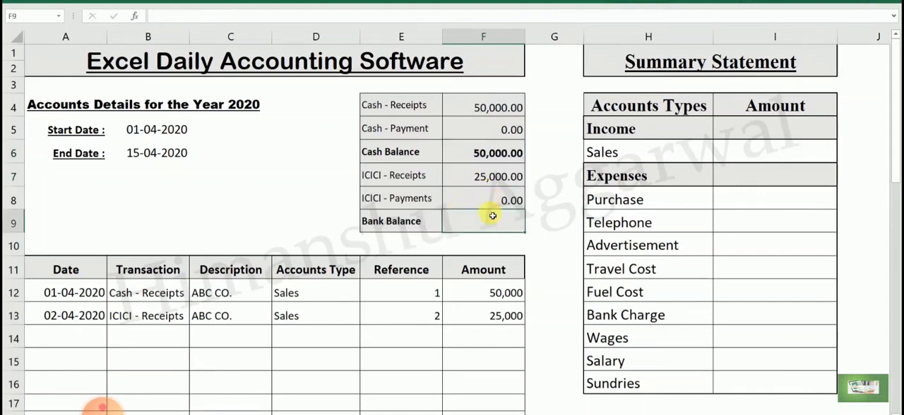
{"action": "type", "text": "="}
{"action": "key", "text": "Up"}
{"action": "key", "text": "Up"}
{"action": "key", "text": "Up"}
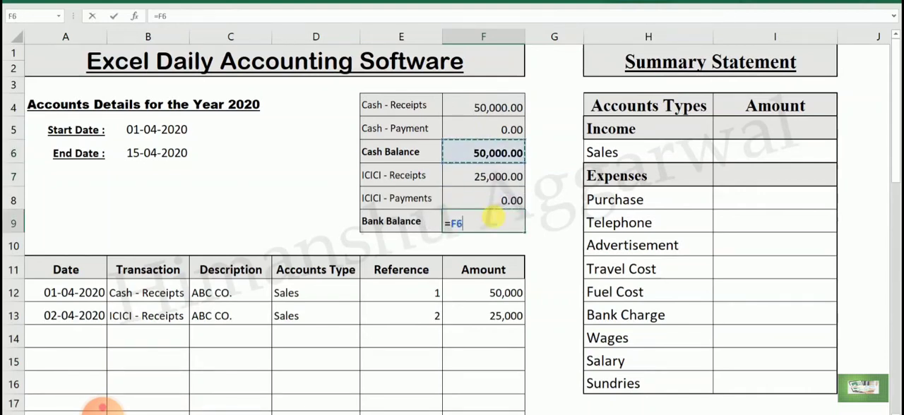
{"action": "key", "text": "Down"}
{"action": "type", "text": "-"}
{"action": "key", "text": "Up"}
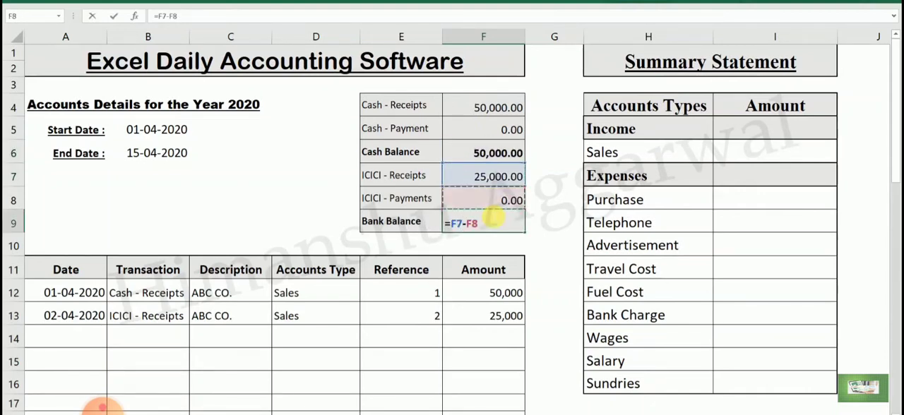
{"action": "key", "text": "Return"}
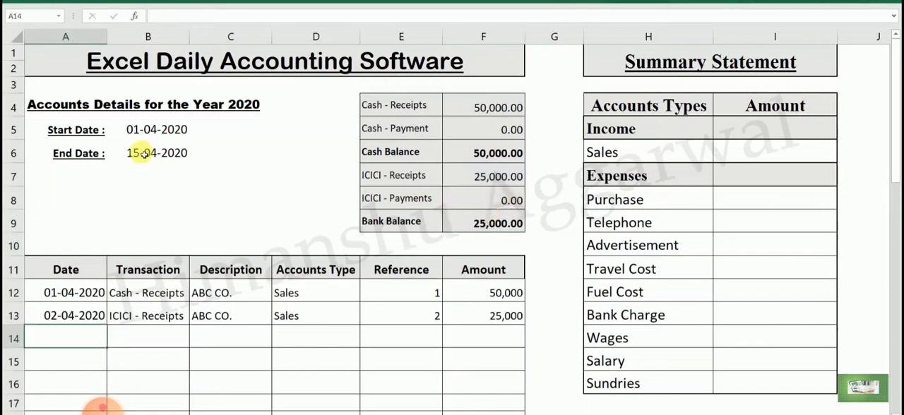
- Set the End Date in B6 to 01-04-2020 and check the Cash Balance against the first transaction
{"action": "left_click", "coordinate": [144, 154]}
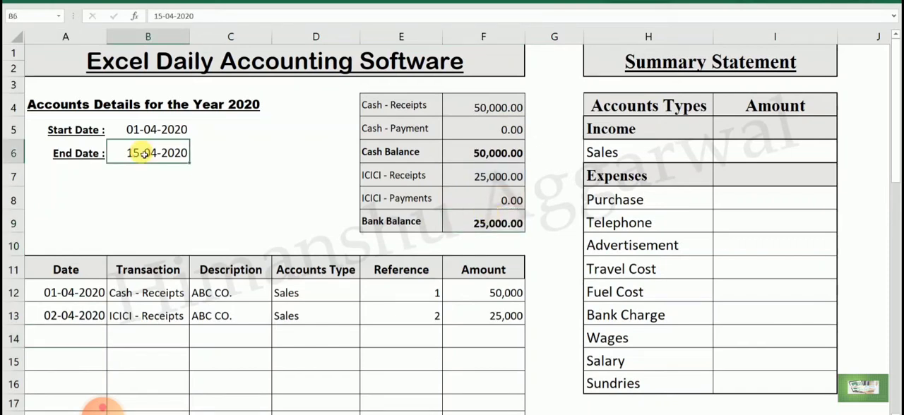
{"action": "double_click", "coordinate": [144, 154]}
{"action": "type", "text": "1/1"}
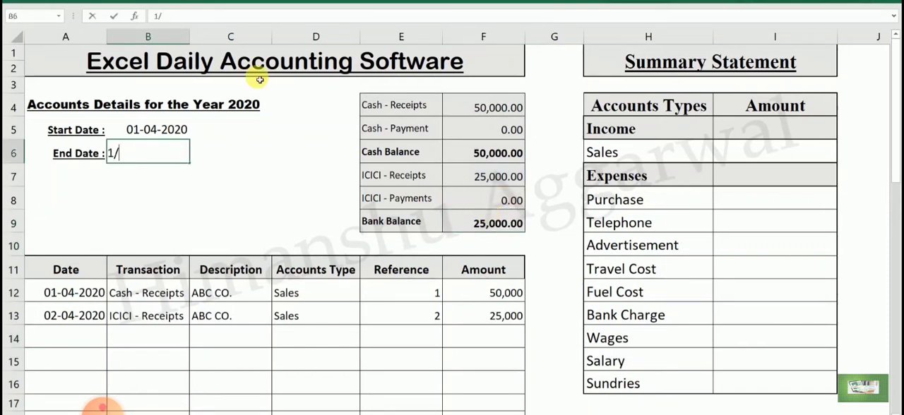
{"action": "key", "text": "Return"}
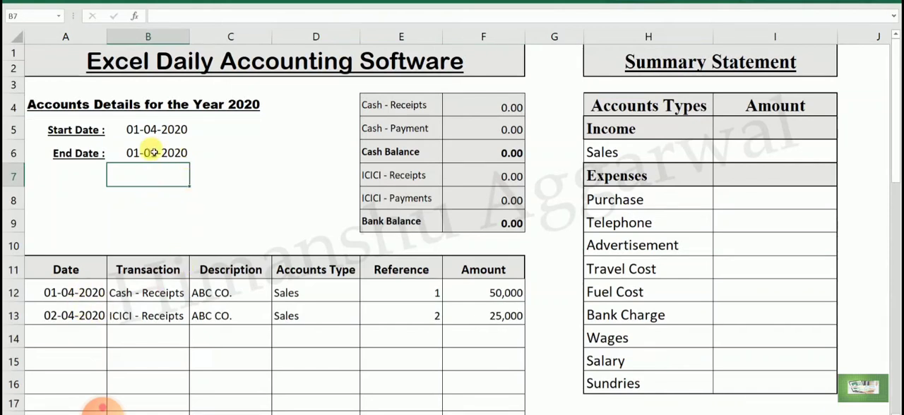
{"action": "left_click", "coordinate": [130, 153]}
{"action": "type", "text": "1/4"}
{"action": "key", "text": "Return"}
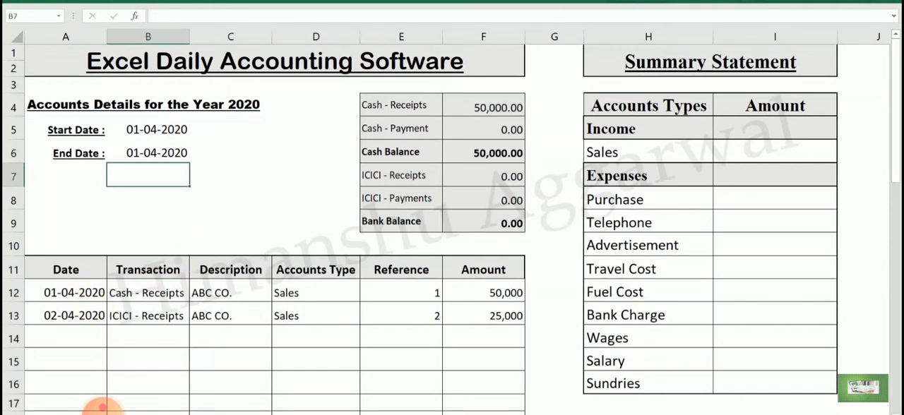
{"action": "left_click", "coordinate": [160, 135]}
{"action": "left_click", "coordinate": [156, 153]}
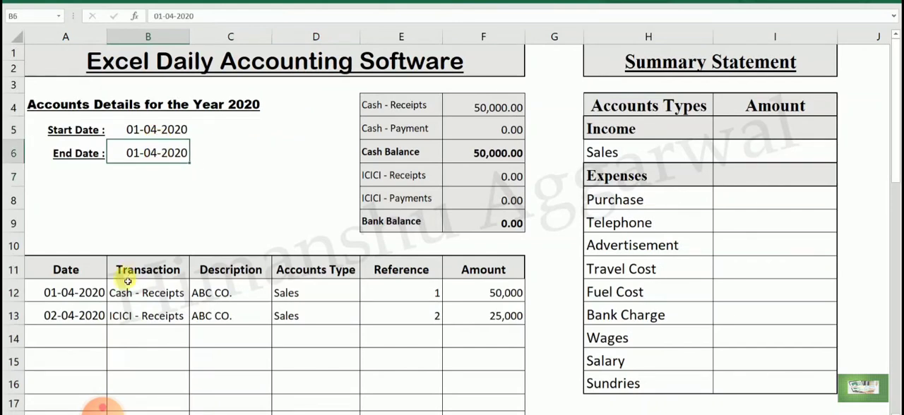
{"action": "left_click", "coordinate": [489, 297]}
{"action": "left_click", "coordinate": [487, 157]}
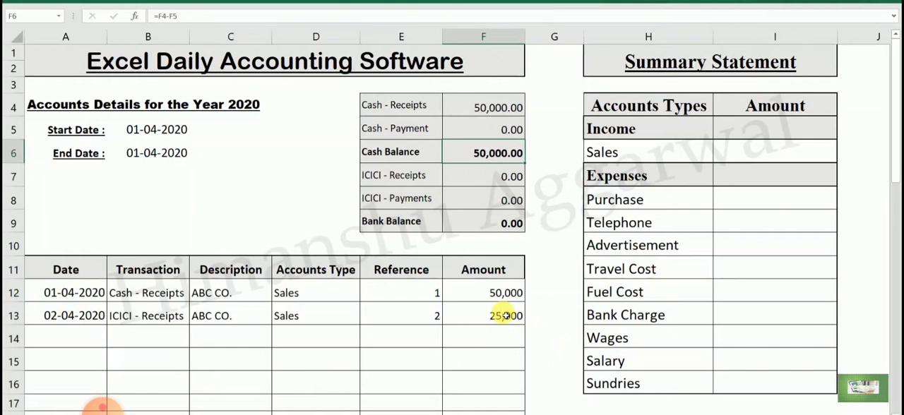
- Set the End Date in B6 to 02-04-2020 and check the cash and bank balances against the entered transactions
{"action": "left_click", "coordinate": [147, 155]}
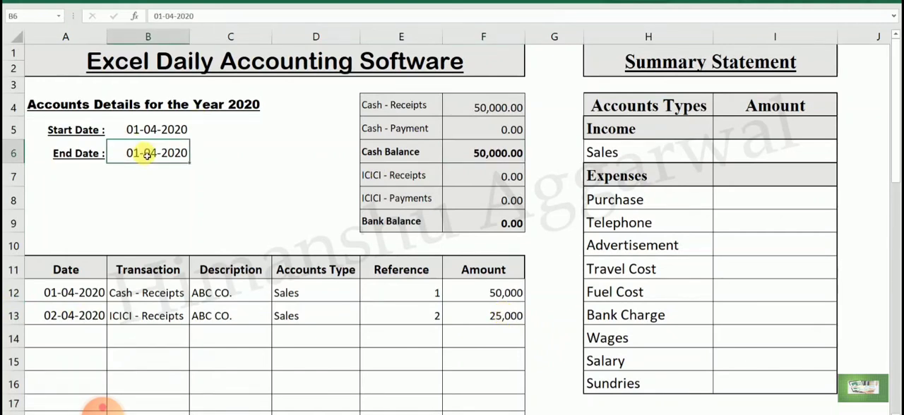
{"action": "left_click", "coordinate": [147, 132]}
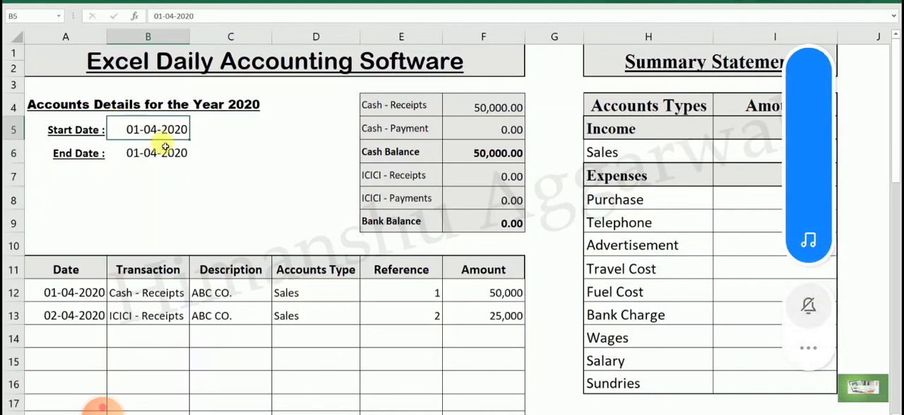
{"action": "left_click", "coordinate": [161, 156]}
{"action": "type", "text": "2"}
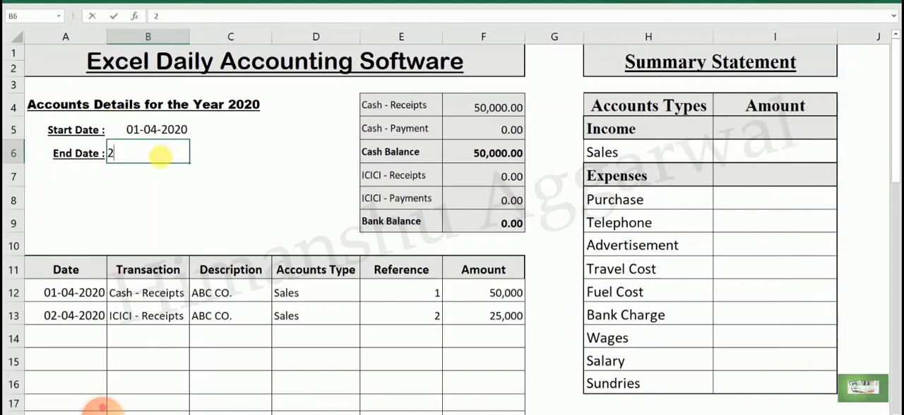
{"action": "type", "text": "/4"}
{"action": "key", "text": "Return"}
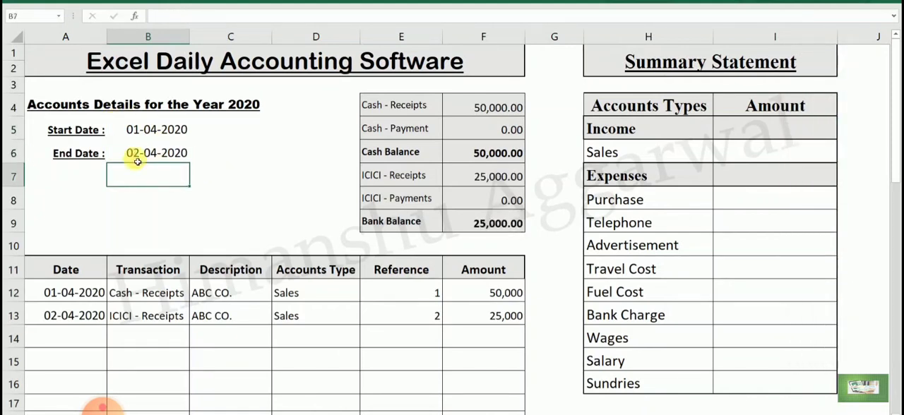
{"action": "left_click", "coordinate": [87, 317]}
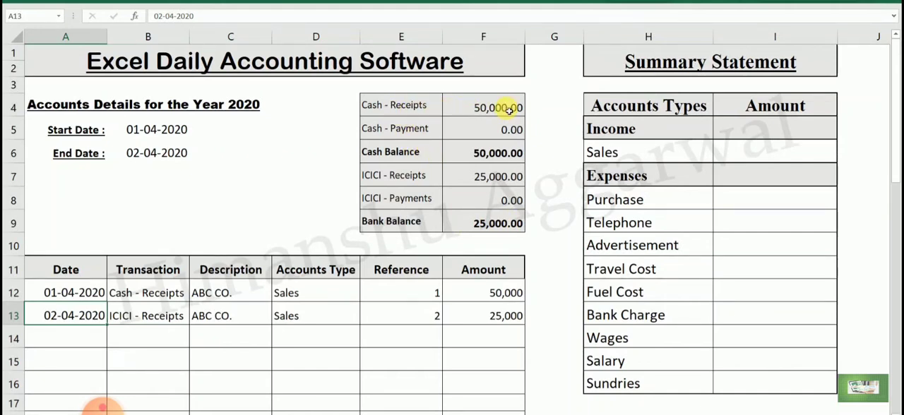
{"action": "left_click", "coordinate": [482, 152]}
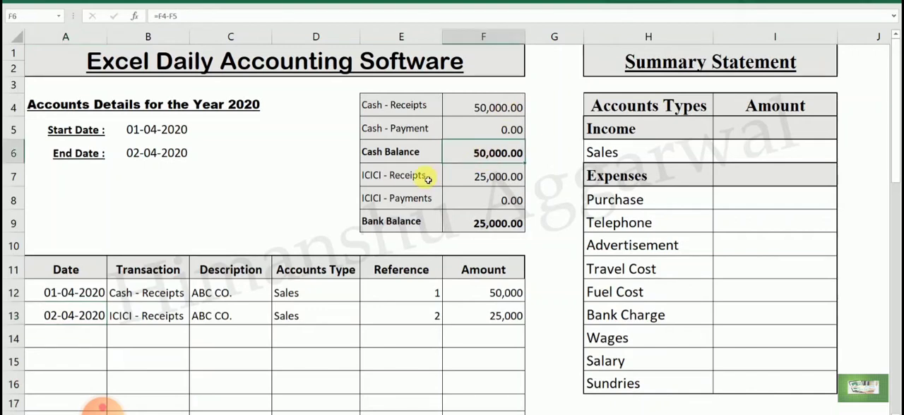
{"action": "left_click", "coordinate": [500, 178]}
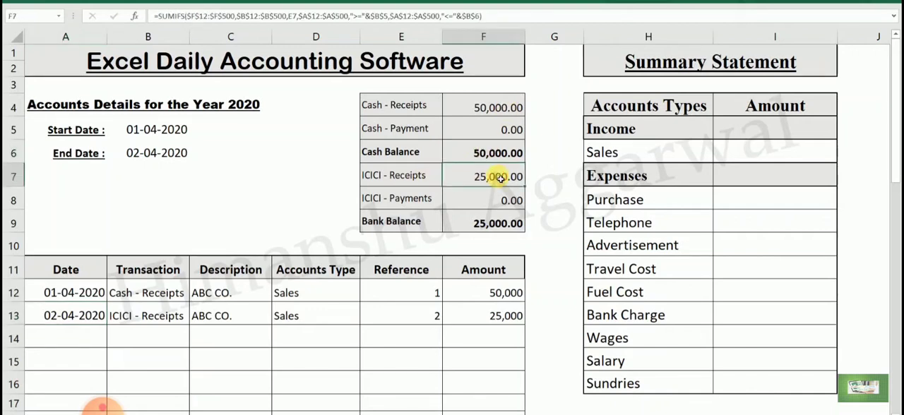
{"action": "left_click", "coordinate": [497, 224]}
- Start a third transaction in row 14 with the date 05-04-2020 and the transaction Cash - Payment
{"action": "left_click", "coordinate": [96, 339]}
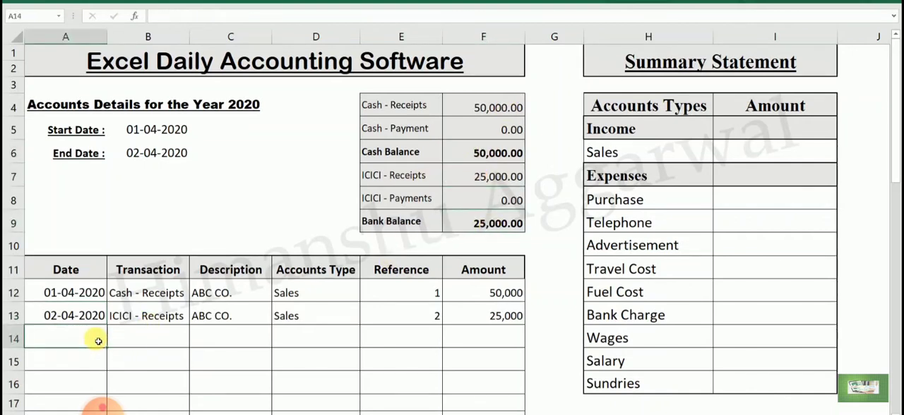
{"action": "type", "text": "3"}
{"action": "type", "text": "5/4"}
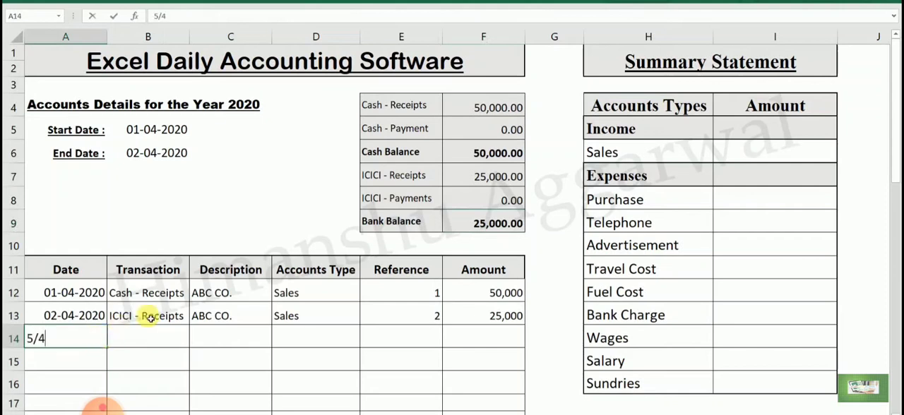
{"action": "key", "text": "Return"}
{"action": "left_click", "coordinate": [151, 344]}
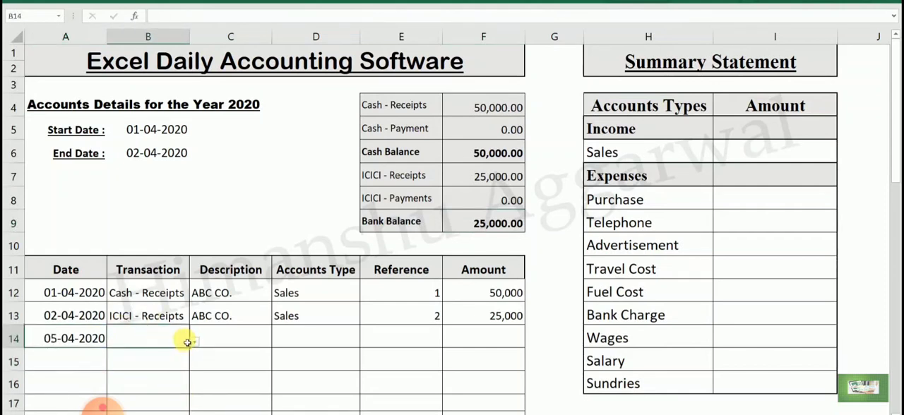
{"action": "left_click", "coordinate": [193, 341]}
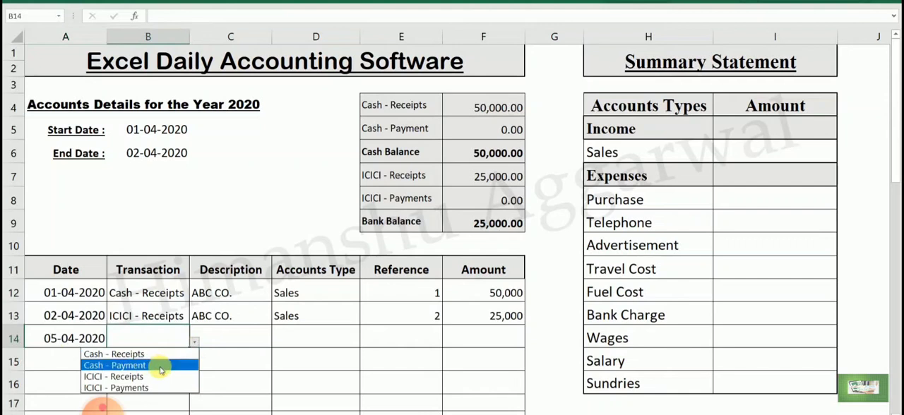
{"action": "left_click", "coordinate": [141, 365]}
- Fill the Accounts Type drop-down list from D13 down the column and clear the copied Sales entries in D14:D25
{"action": "left_click", "coordinate": [241, 338]}
{"action": "left_click", "coordinate": [339, 342]}
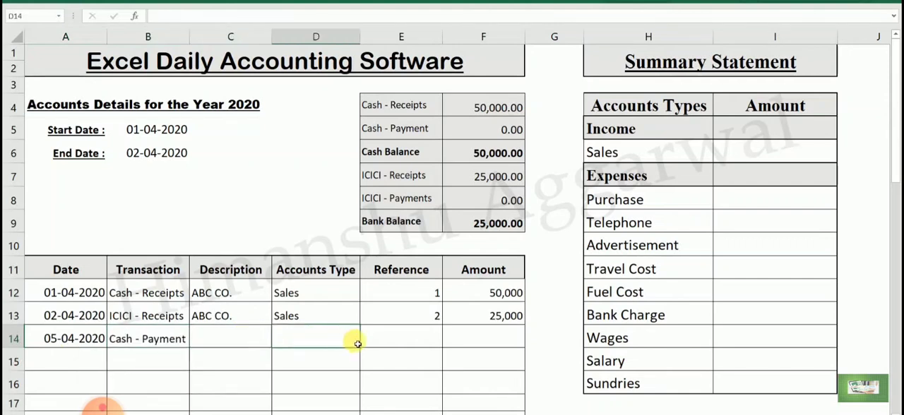
{"action": "left_click", "coordinate": [343, 316]}
{"action": "left_click", "coordinate": [353, 332]}
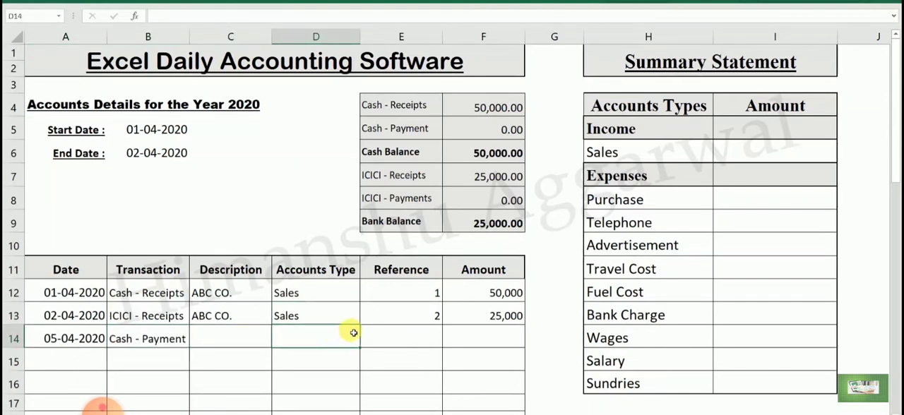
{"action": "left_click", "coordinate": [342, 315]}
{"action": "left_click_drag", "start_coordinate": [363, 330], "coordinate": [353, 387]}
{"action": "left_click", "coordinate": [322, 265]}
{"action": "left_click_drag", "start_coordinate": [319, 202], "coordinate": [343, 384]}
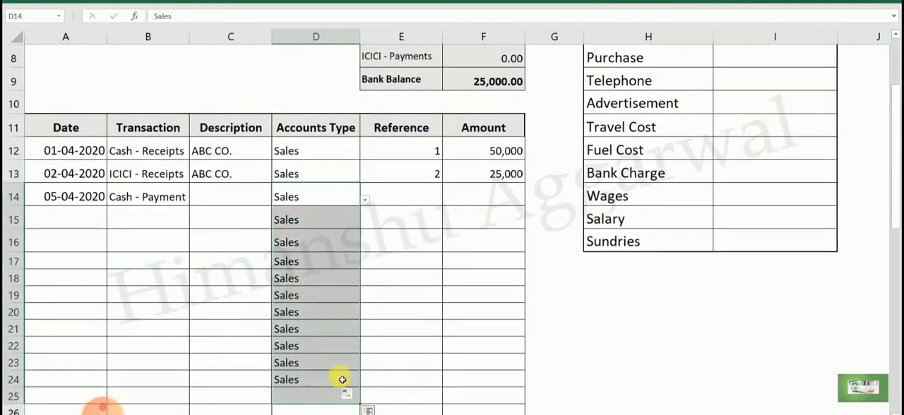
{"action": "key", "text": "Delete"}
- Choose Wages as the accounts type in D14 and enter the amount 10000 in F14
{"action": "left_click", "coordinate": [364, 199]}
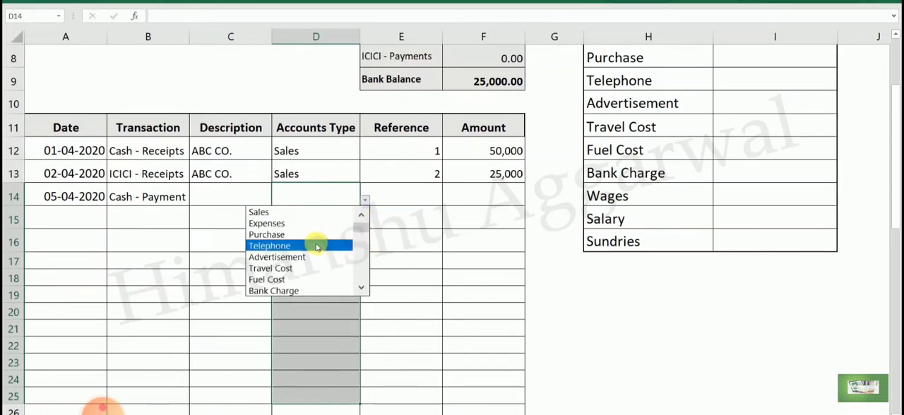
{"action": "scroll", "coordinate": [363, 235], "scroll_direction": "down", "scroll_amount": 2}
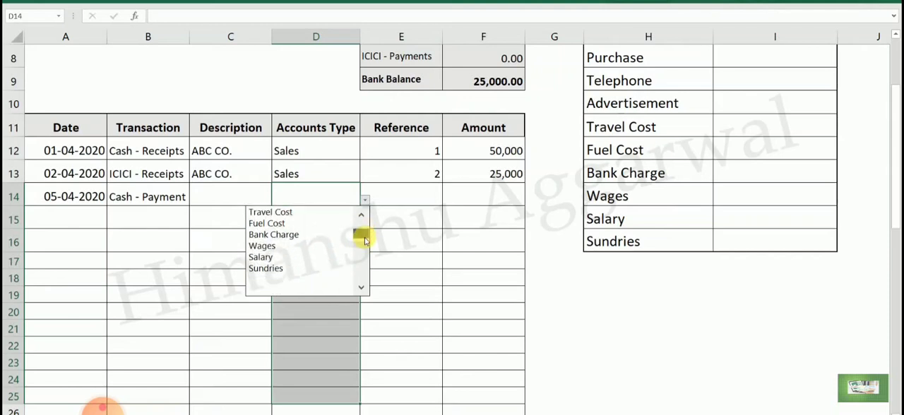
{"action": "left_click", "coordinate": [298, 246]}
{"action": "left_click", "coordinate": [432, 196]}
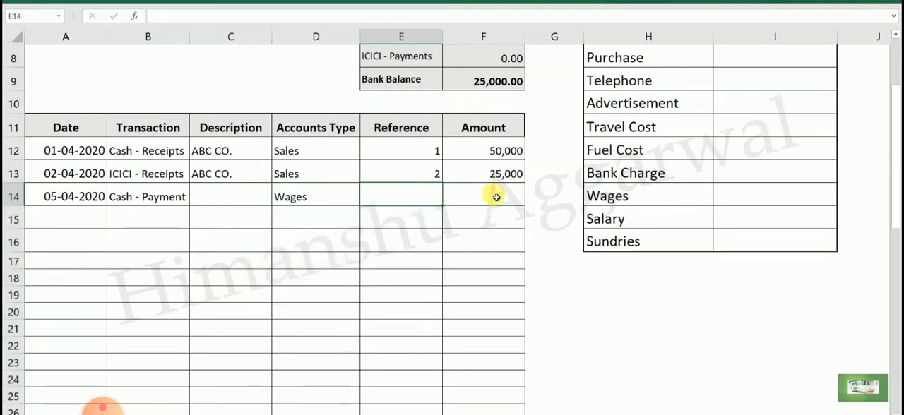
{"action": "left_click", "coordinate": [494, 195]}
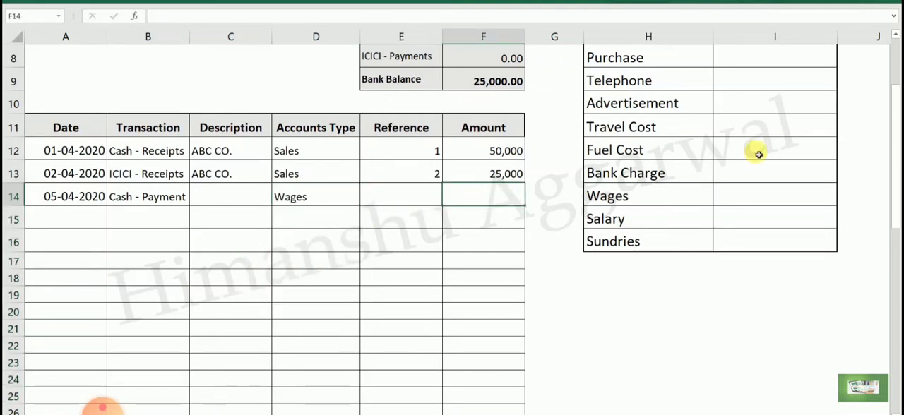
{"action": "type", "text": "10000"}
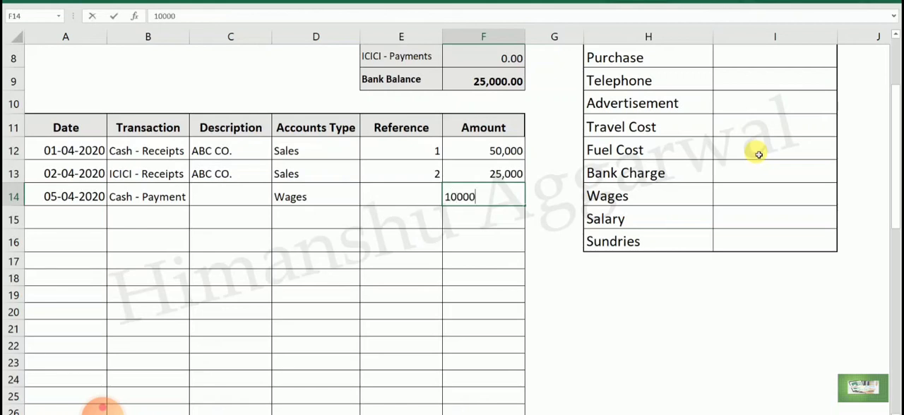
{"action": "key", "text": "Return"}
{"action": "scroll", "coordinate": [286, 308], "scroll_direction": "up", "scroll_amount": 3}
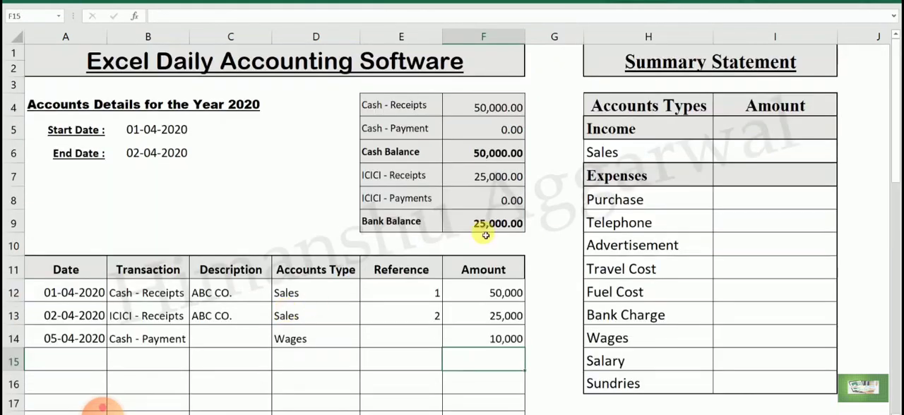
- Check the Cash - Payment total in F5 against row 14 and set the End Date in B6 to 05-04-2020
{"action": "left_click", "coordinate": [177, 338]}
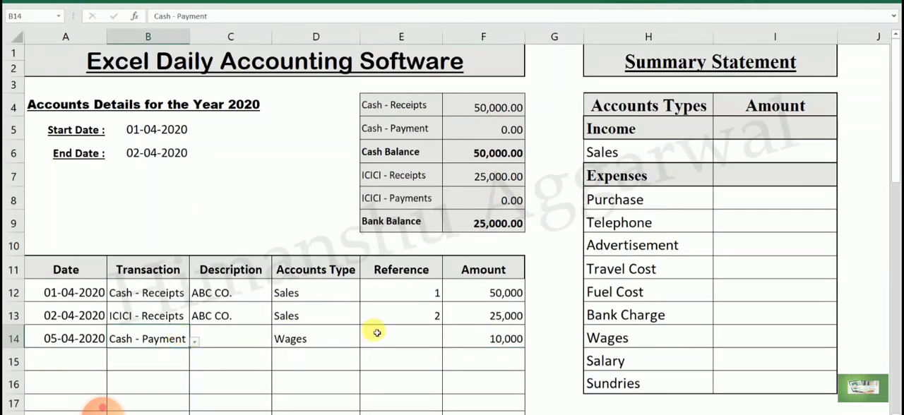
{"action": "left_click", "coordinate": [500, 136]}
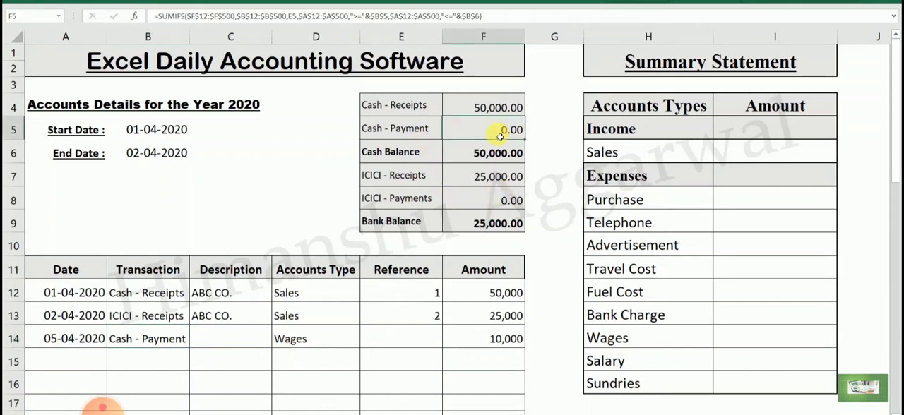
{"action": "left_click", "coordinate": [77, 292]}
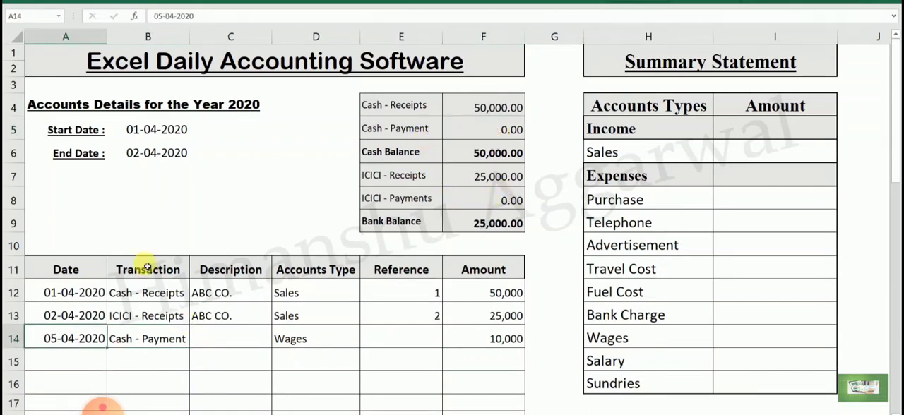
{"action": "left_click", "coordinate": [154, 157]}
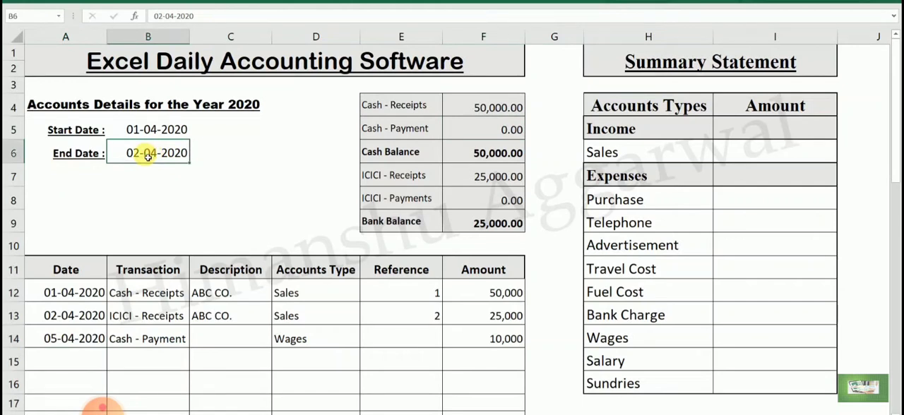
{"action": "type", "text": "5/4"}
{"action": "key", "text": "Return"}
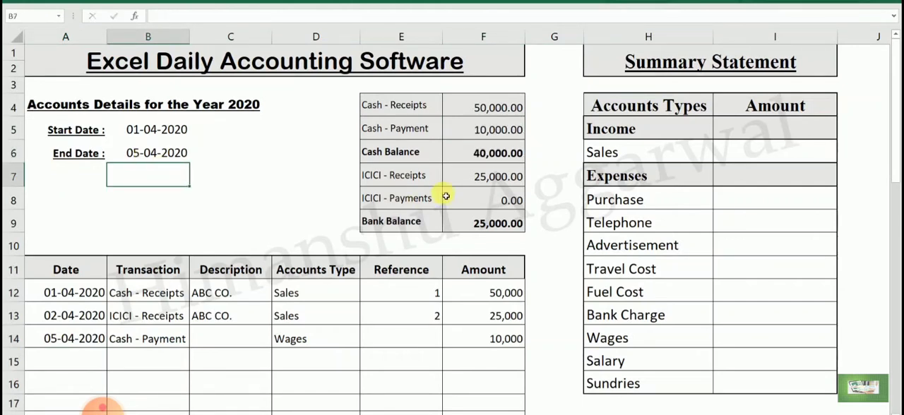
- Check the Cash - Payment total in F5 and the Cash Balance in F6 for the extended date range
{"action": "left_click", "coordinate": [421, 128]}
{"action": "left_click", "coordinate": [504, 130]}
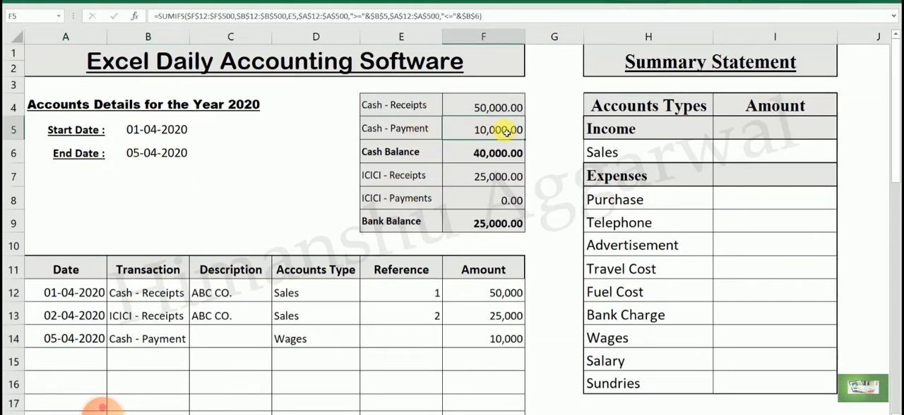
{"action": "left_click", "coordinate": [472, 156]}
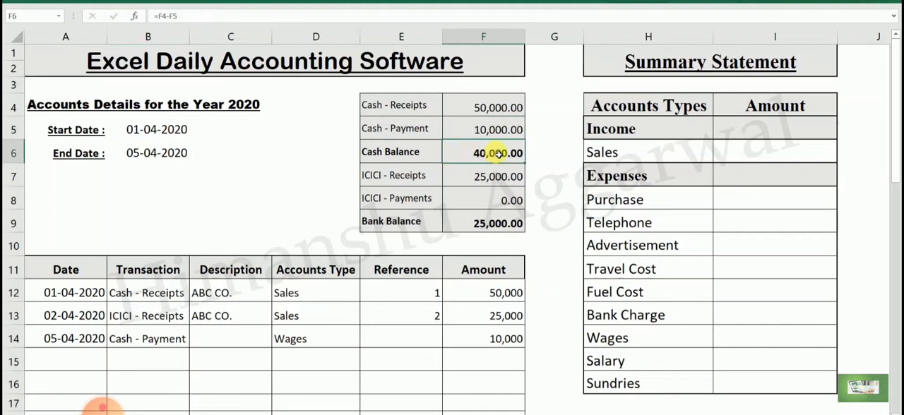
{"action": "left_click", "coordinate": [72, 357]}
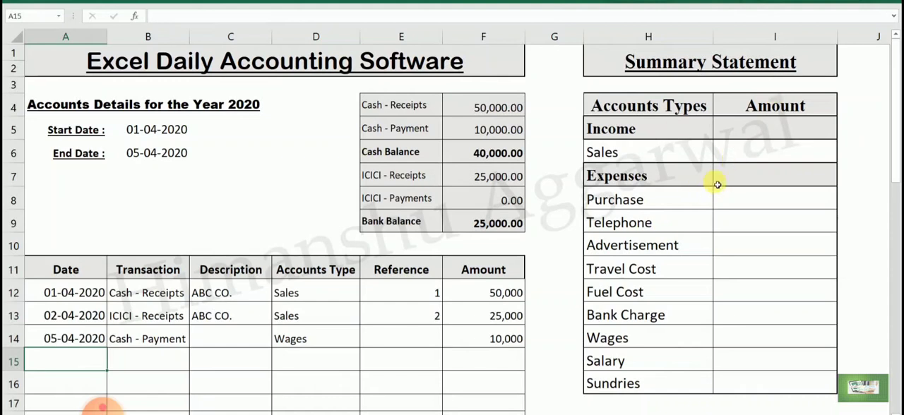
- Start a SUMIFS formula for Sales in I6 with the absolute sum range $F$12:$F$500
{"action": "left_click", "coordinate": [739, 151]}
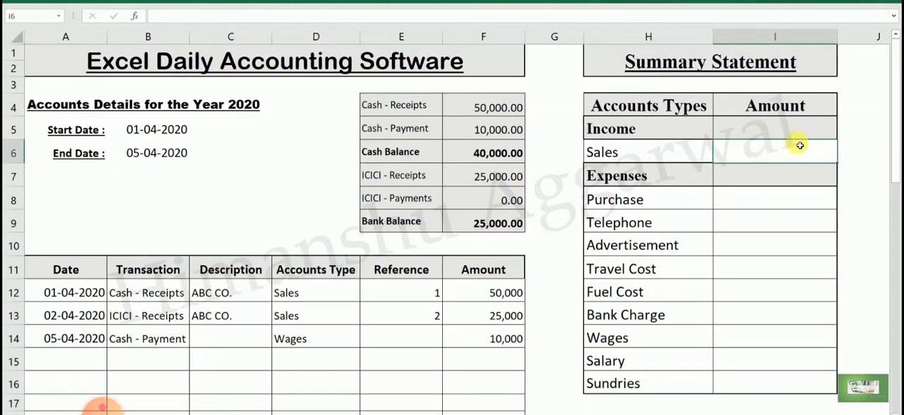
{"action": "type", "text": "=sum"}
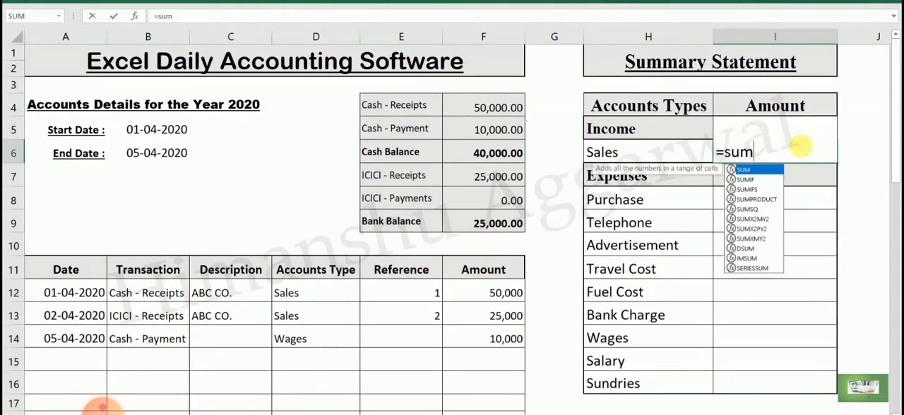
{"action": "key", "text": "Down"}
{"action": "key", "text": "Down"}
{"action": "key", "text": "Tab"}
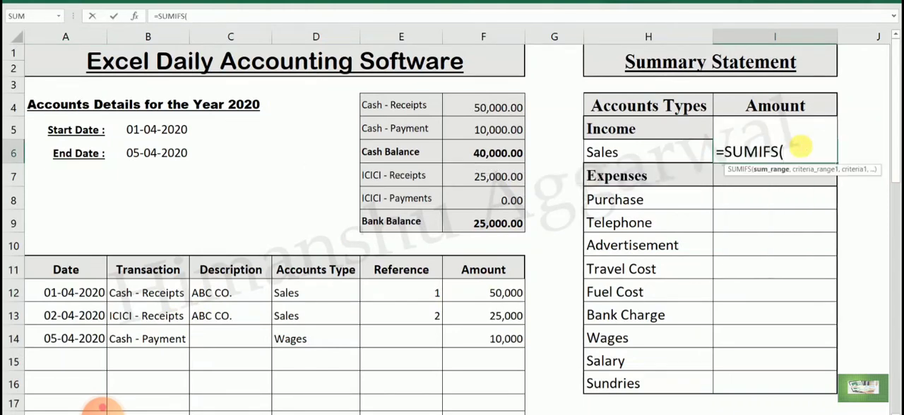
{"action": "left_click_drag", "start_coordinate": [504, 294], "coordinate": [504, 310]}
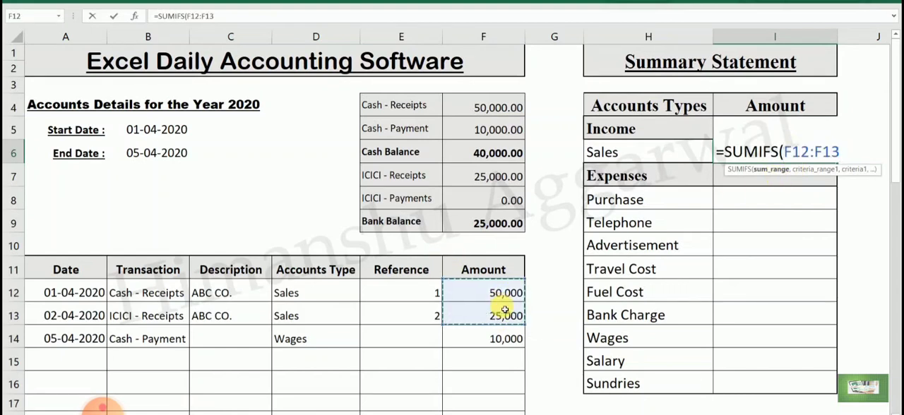
{"action": "key", "text": "F4"}
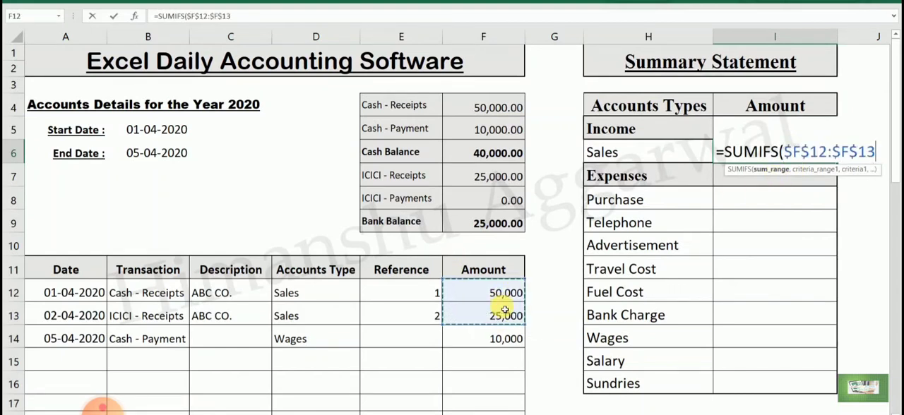
{"action": "key", "text": "shift+Up"}
{"action": "key", "text": "shift+Up"}
{"action": "key", "text": "shift+Up"}
{"action": "key", "text": "shift+Up"}
{"action": "key", "text": "shift+Up"}
{"action": "key", "text": "shift+Up"}
{"action": "key", "text": "shift+Up"}
{"action": "key", "text": "shift+Up"}
{"action": "type", "text": "00"}
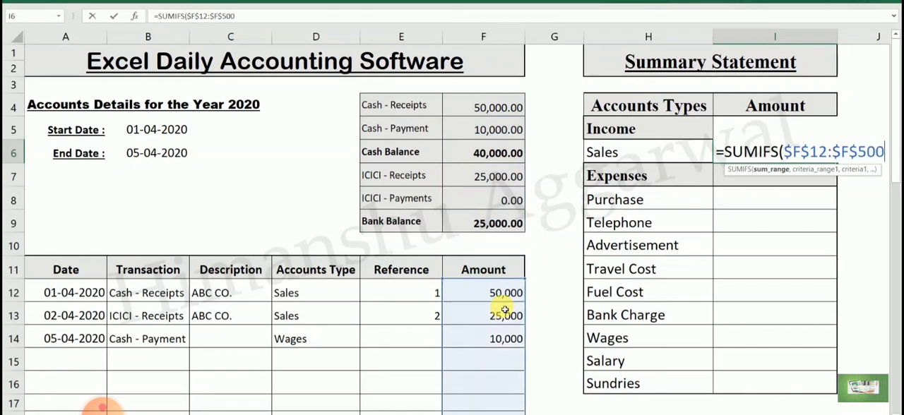
{"action": "type", "text": ","}
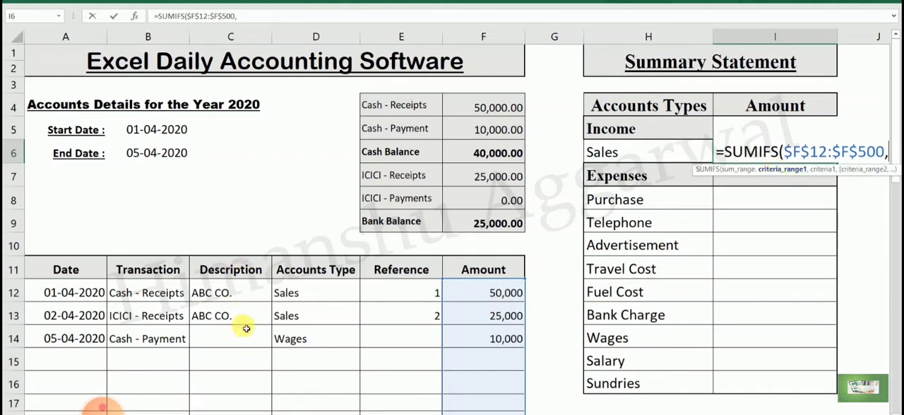
- Add the accounts type condition to the I6 formula, using criteria range $D$12:$D$500 and criterion H6
{"action": "left_click_drag", "start_coordinate": [327, 295], "coordinate": [329, 315]}
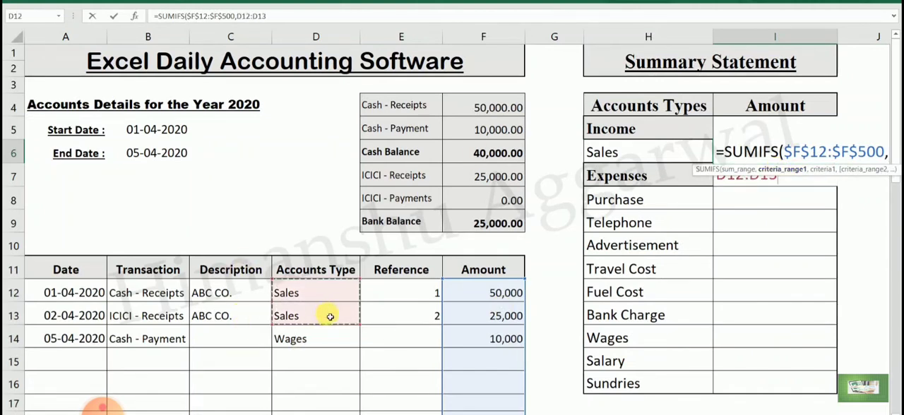
{"action": "key", "text": "F4"}
{"action": "key", "text": "BackSpace"}
{"action": "key", "text": "BackSpace"}
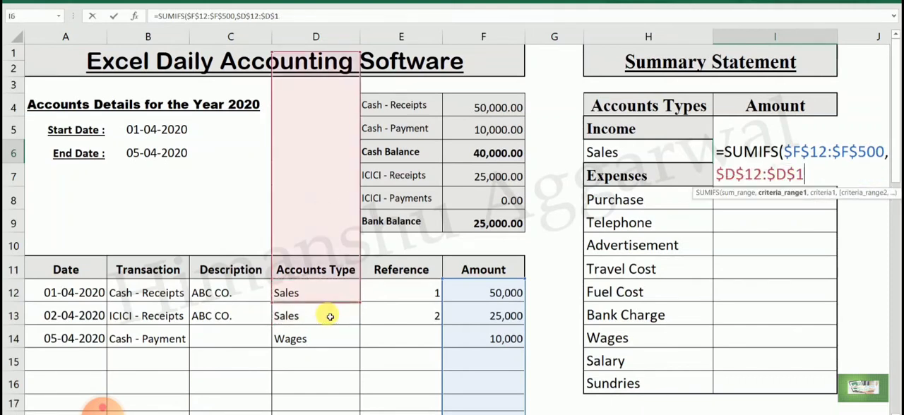
{"action": "type", "text": "5000"}
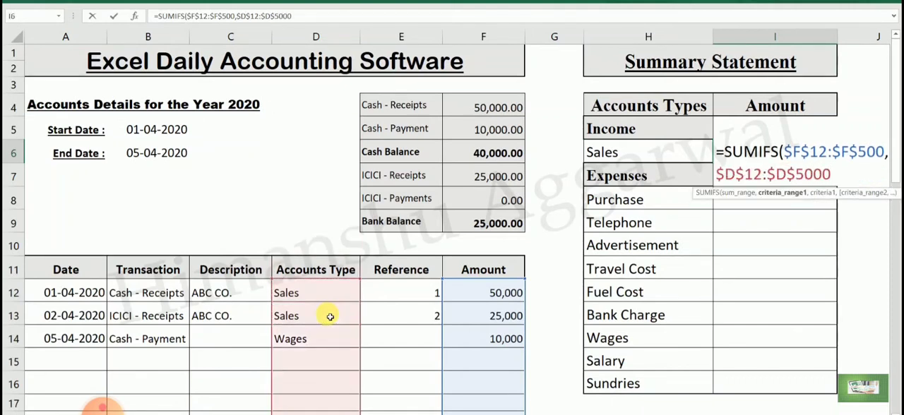
{"action": "key", "text": "BackSpace"}
{"action": "type", "text": ","}
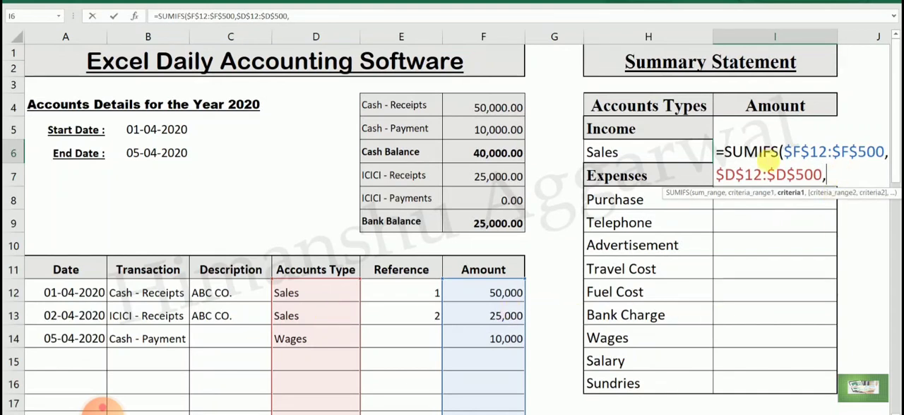
{"action": "left_click", "coordinate": [650, 155]}
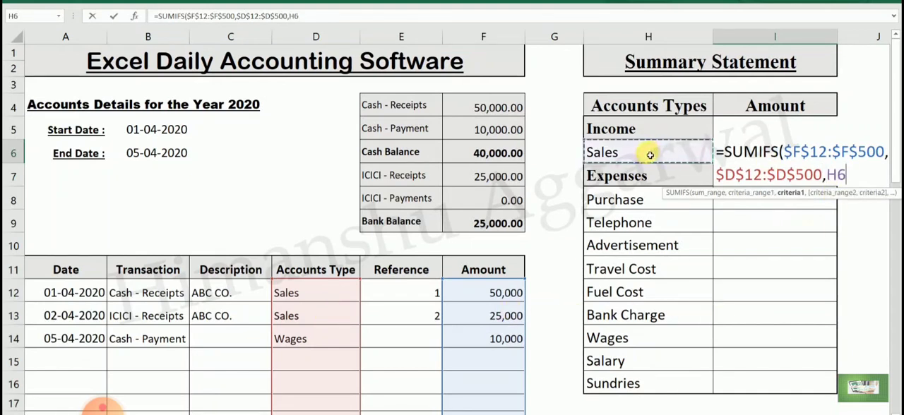
{"action": "type", "text": ","}
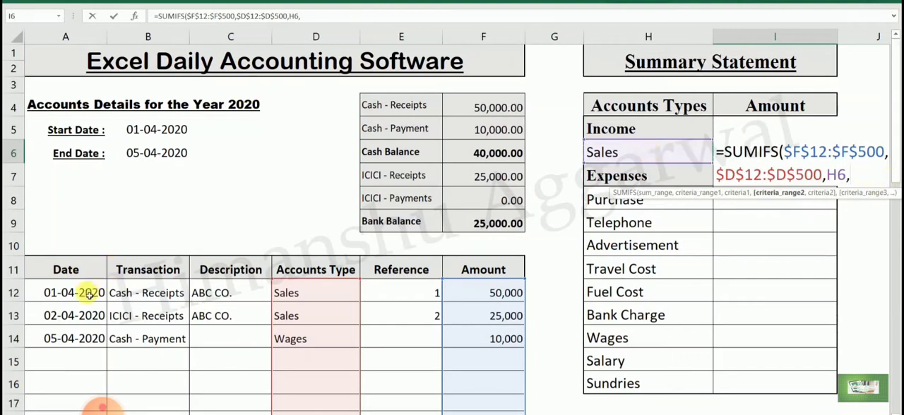
- Add the start date condition $A$12:$A$500,">="&B5 to the SUMIFS formula in I6
{"action": "left_click_drag", "start_coordinate": [84, 295], "coordinate": [84, 315]}
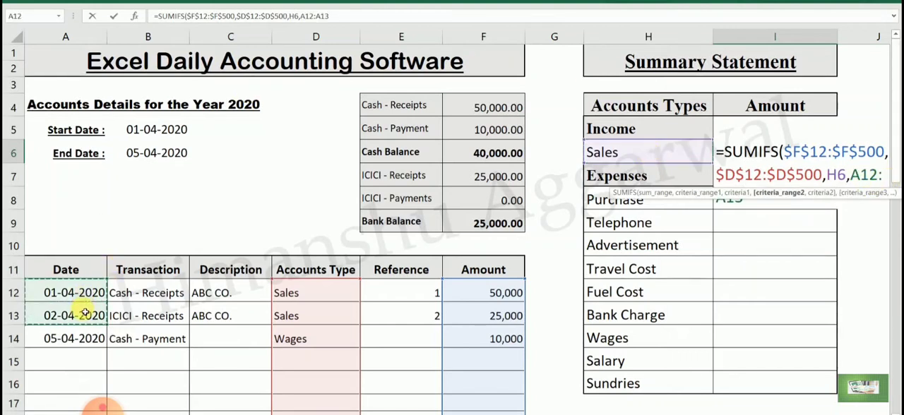
{"action": "key", "text": "F4"}
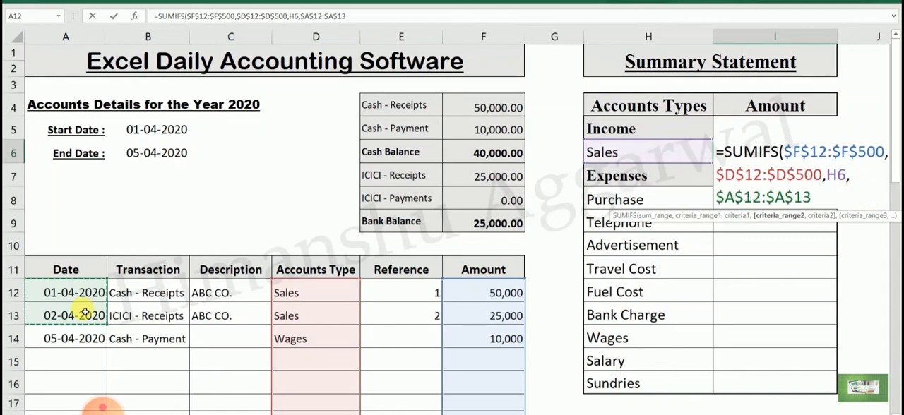
{"action": "key", "text": "BackSpace"}
{"action": "key", "text": "BackSpace"}
{"action": "type", "text": "500"}
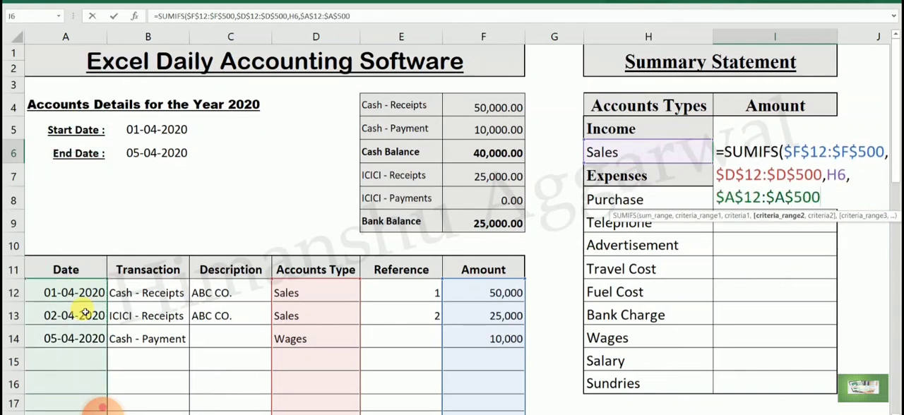
{"action": "type", "text": ","}
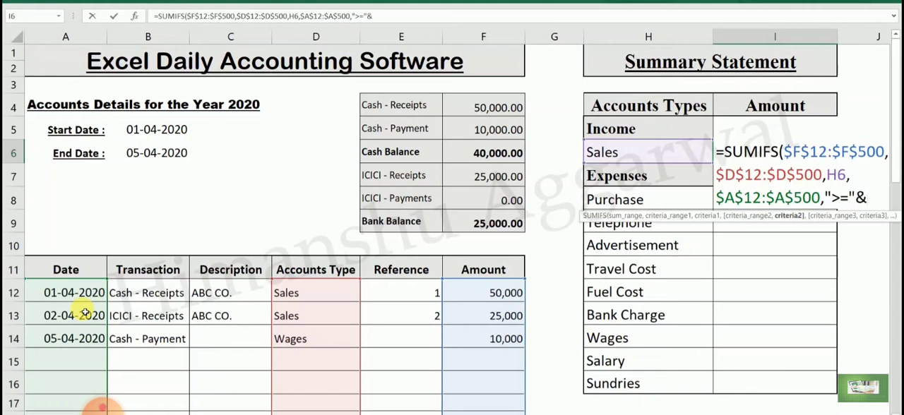
{"action": "type", "text": "\">=\"&"}
{"action": "left_click", "coordinate": [148, 129]}
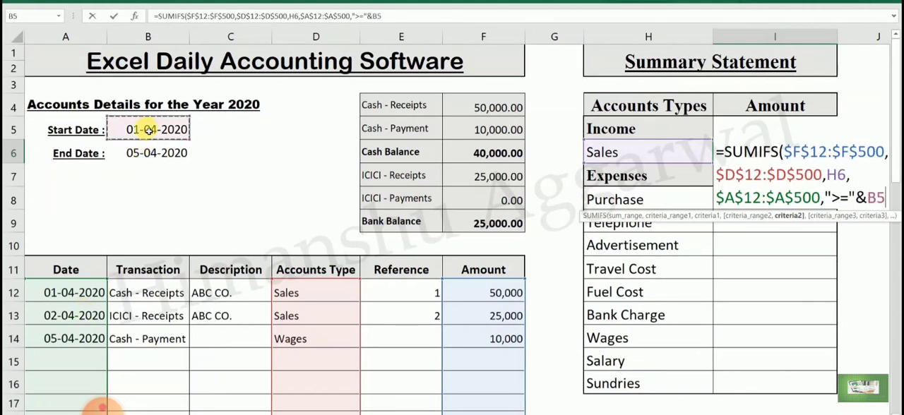
{"action": "type", "text": ","}
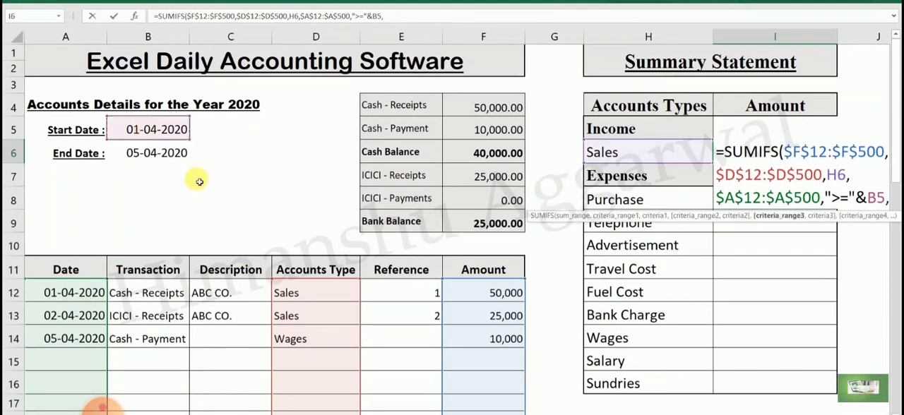
- Add the end date condition $A$12:$A$500,"<="&$B$6 to the I6 formula, with a closing parenthesis and an absolute B6 reference
{"action": "left_click", "coordinate": [94, 292]}
{"action": "left_click_drag", "start_coordinate": [94, 292], "coordinate": [96, 311]}
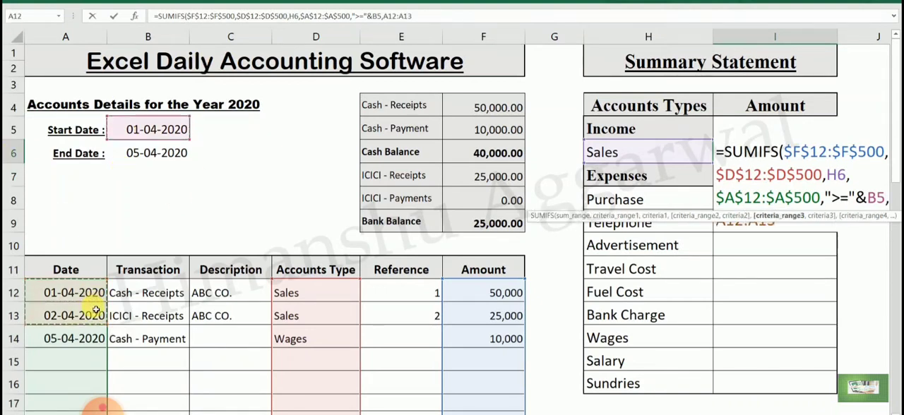
{"action": "key", "text": "F4"}
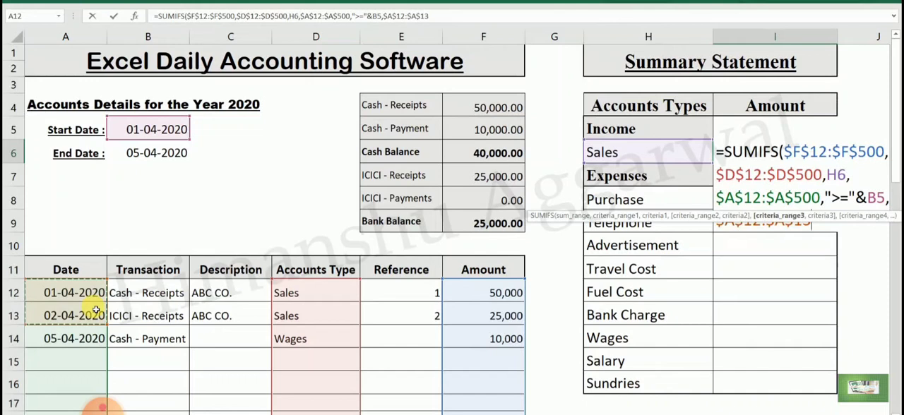
{"action": "key", "text": "BackSpace"}
{"action": "key", "text": "BackSpace"}
{"action": "type", "text": "500"}
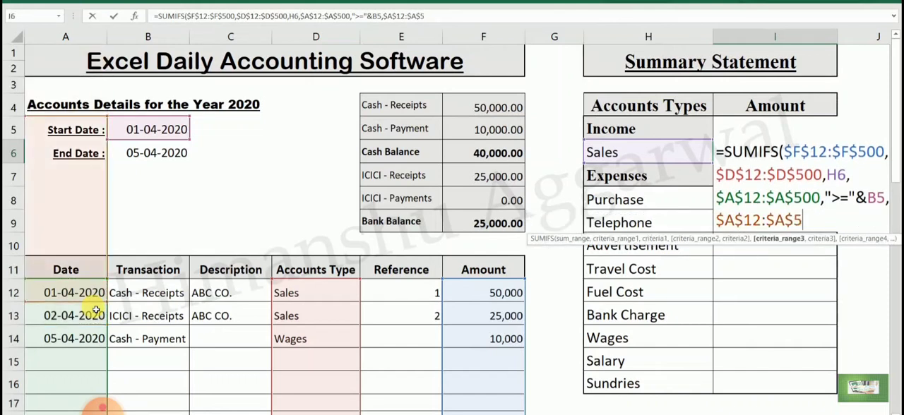
{"action": "type", "text": ",\"<=\"&"}
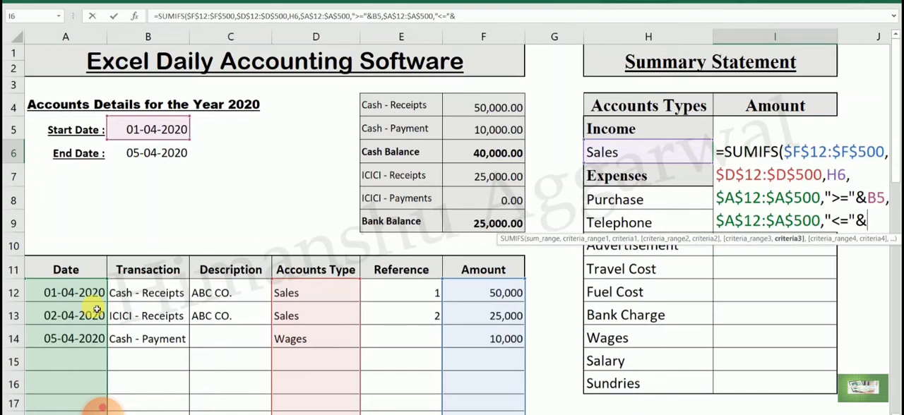
{"action": "left_click", "coordinate": [158, 154]}
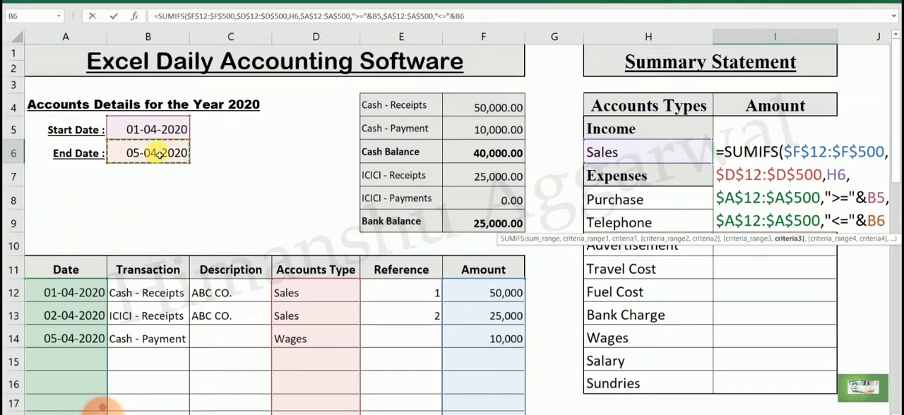
{"action": "type", "text": ")"}
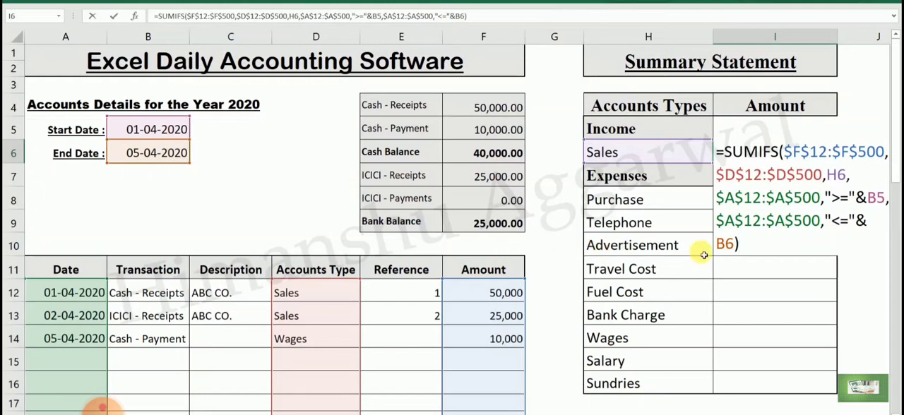
{"action": "left_click", "coordinate": [725, 244]}
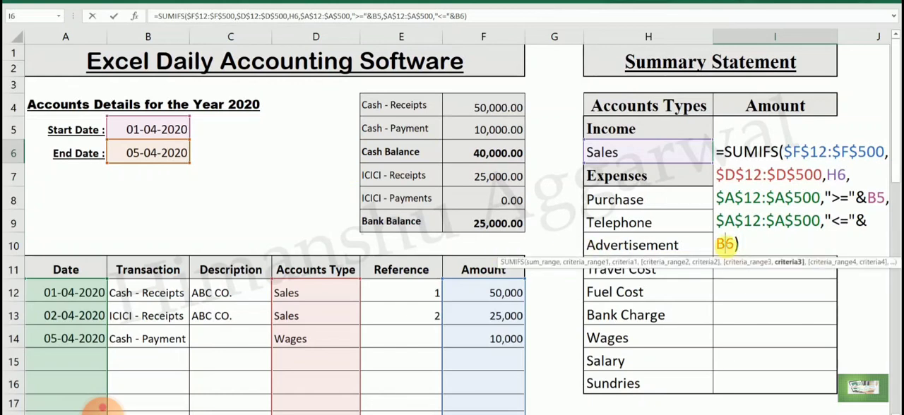
{"action": "key", "text": "F4"}
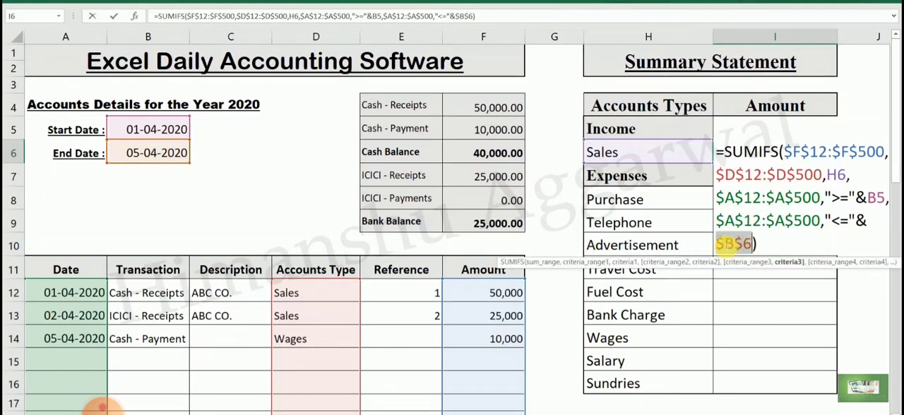
- Make the B5 start date reference absolute as $B$5 in the I6 Sales formula and complete the formula
{"action": "left_click", "coordinate": [878, 198]}
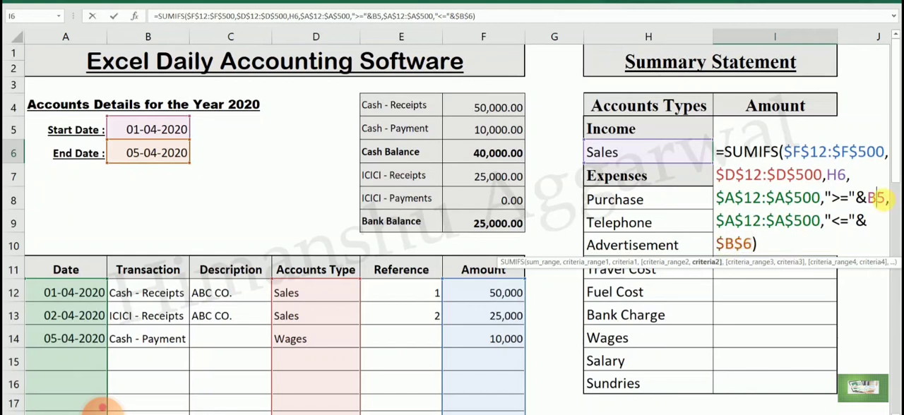
{"action": "key", "text": "F4"}
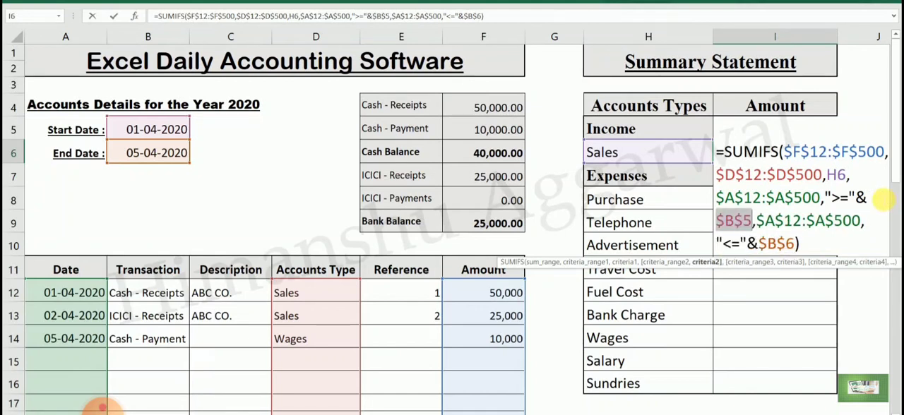
{"action": "key", "text": "Return"}
- Copy the Sales formula from I6 to the expense amount cells I8 through I16, from Purchase to Sundries
{"action": "left_click", "coordinate": [796, 151]}
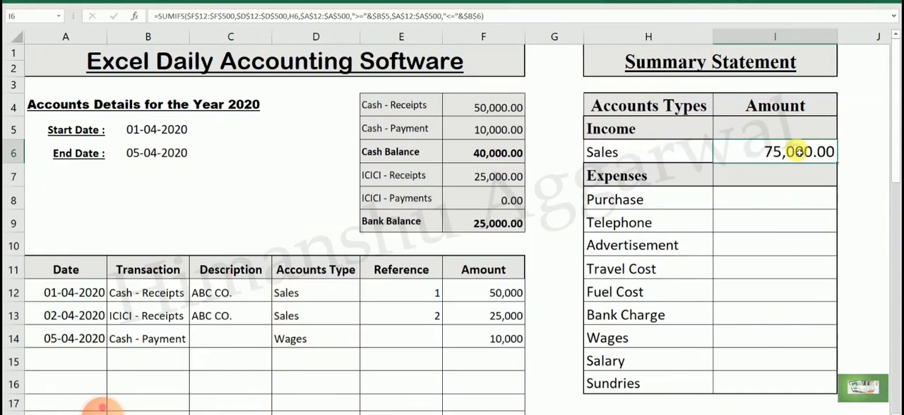
{"action": "key", "text": "ctrl+c"}
{"action": "left_click", "coordinate": [796, 199]}
{"action": "key", "text": "ctrl+v"}
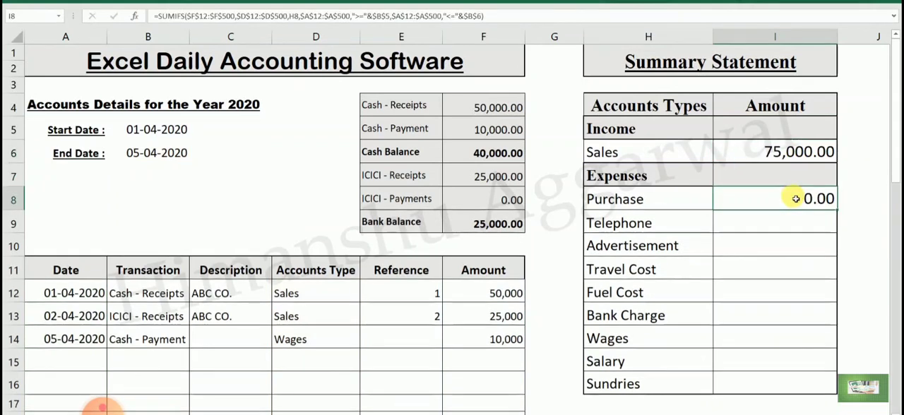
{"action": "left_click_drag", "start_coordinate": [798, 231], "coordinate": [798, 379]}
{"action": "key", "text": "ctrl+v"}
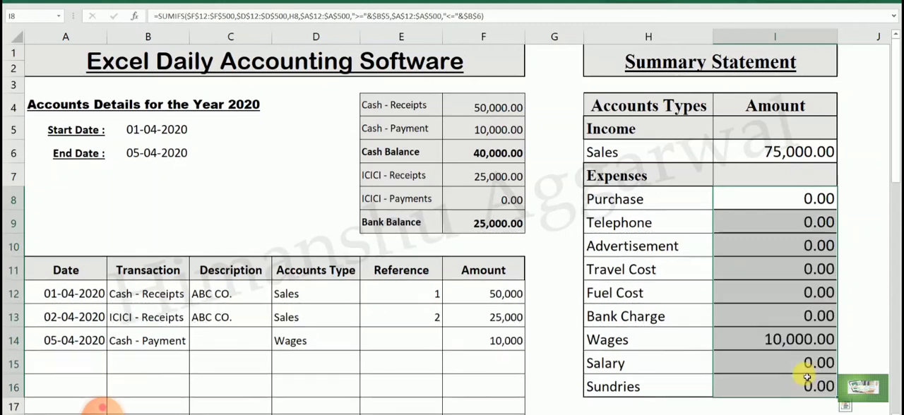
- Apply cell borders to the expense rows H8:I16 of the Summary Statement
{"action": "left_click_drag", "start_coordinate": [637, 199], "coordinate": [773, 382]}
{"action": "left_click", "coordinate": [54, 2]}
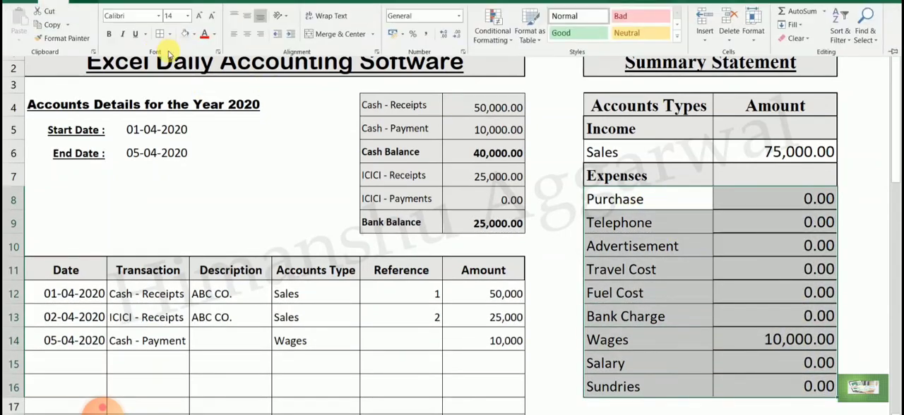
{"action": "left_click", "coordinate": [161, 34]}
{"action": "left_click", "coordinate": [793, 252]}
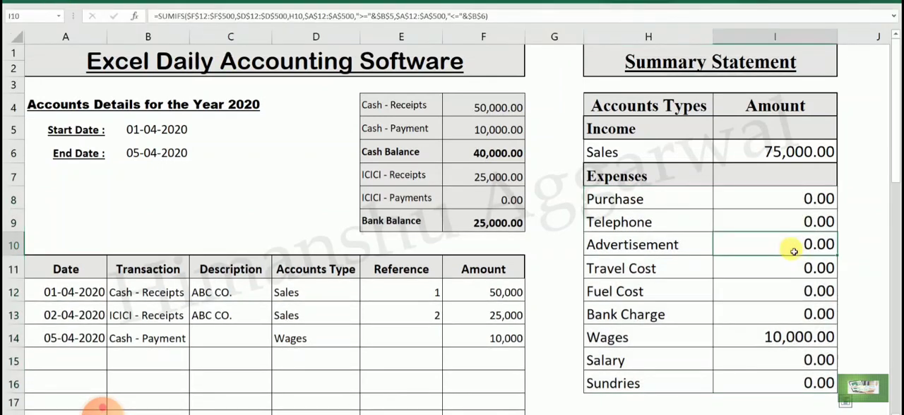
- Set the End Date to 02-04-2020 and check the Wages and Sales amounts in the Summary Statement
{"action": "left_click", "coordinate": [665, 238]}
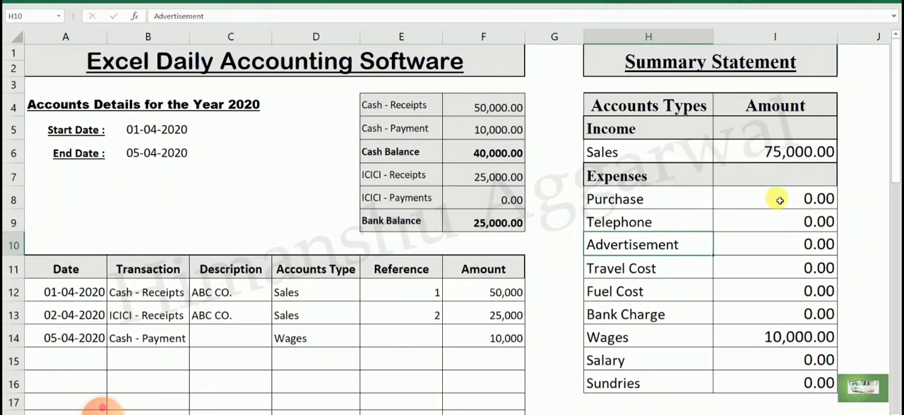
{"action": "left_click", "coordinate": [656, 154]}
{"action": "left_click", "coordinate": [772, 152]}
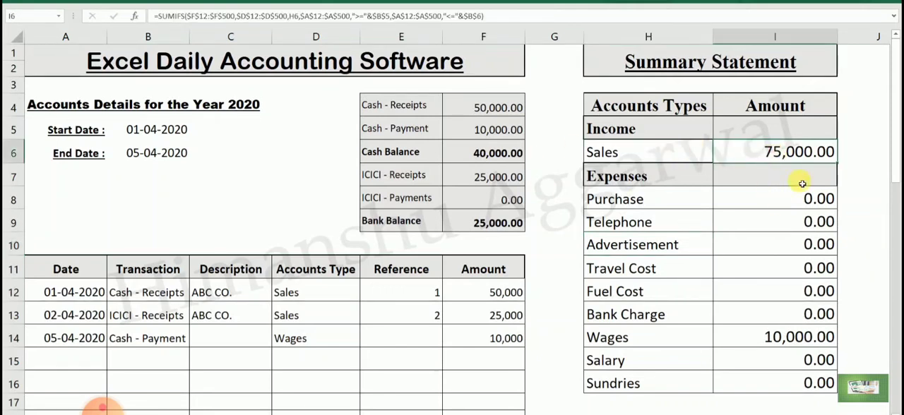
{"action": "left_click", "coordinate": [805, 337]}
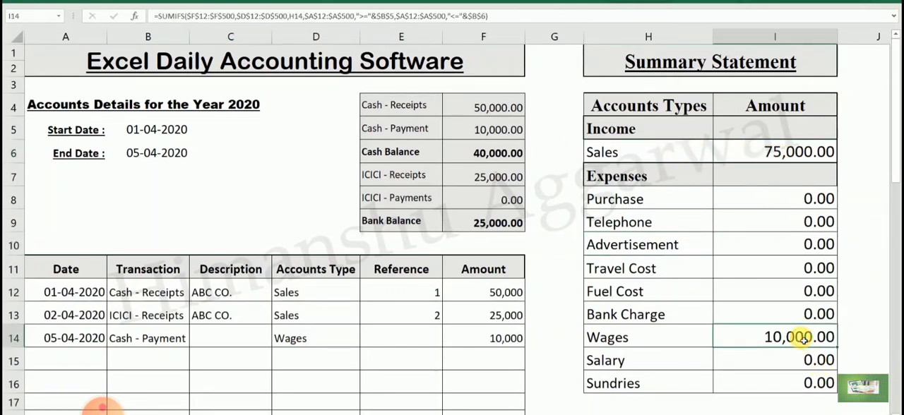
{"action": "left_click", "coordinate": [161, 151]}
{"action": "type", "text": "2/4"}
{"action": "key", "text": "Return"}
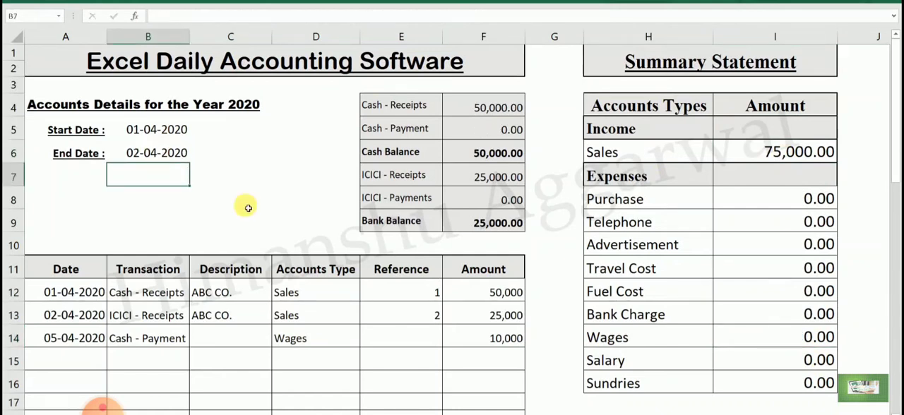
{"action": "left_click", "coordinate": [820, 337]}
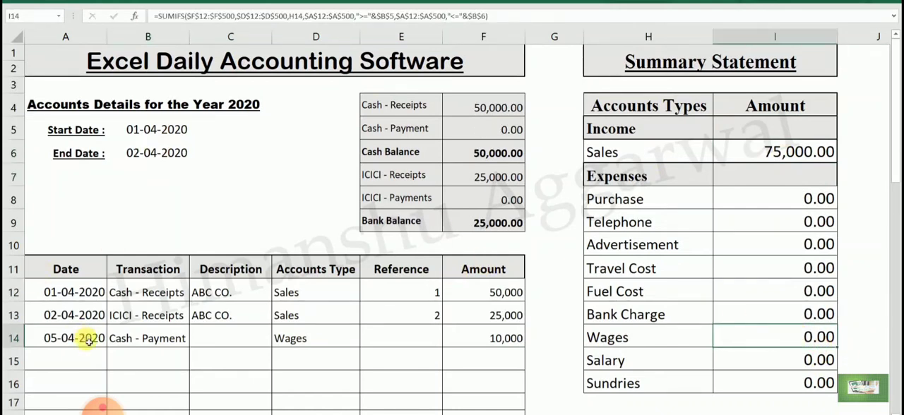
{"action": "left_click", "coordinate": [821, 151]}
- Set the End Date to 01-04-2020 and check the Sales amount in the Summary Statement
{"action": "left_click", "coordinate": [131, 150]}
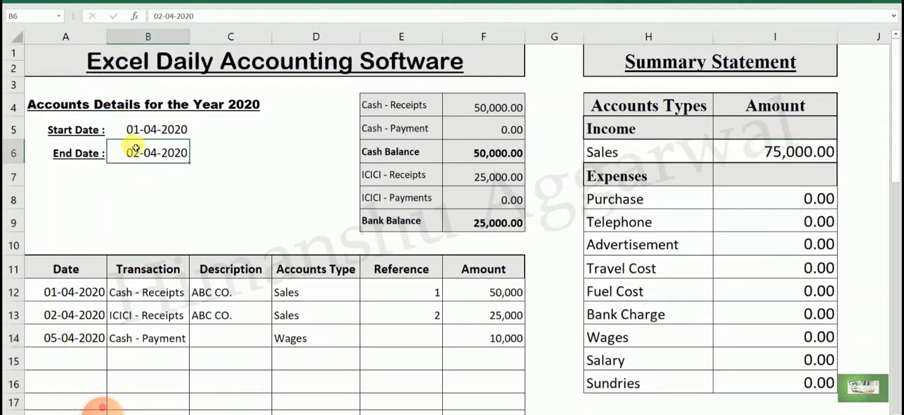
{"action": "type", "text": "1/4/2020"}
{"action": "key", "text": "Return"}
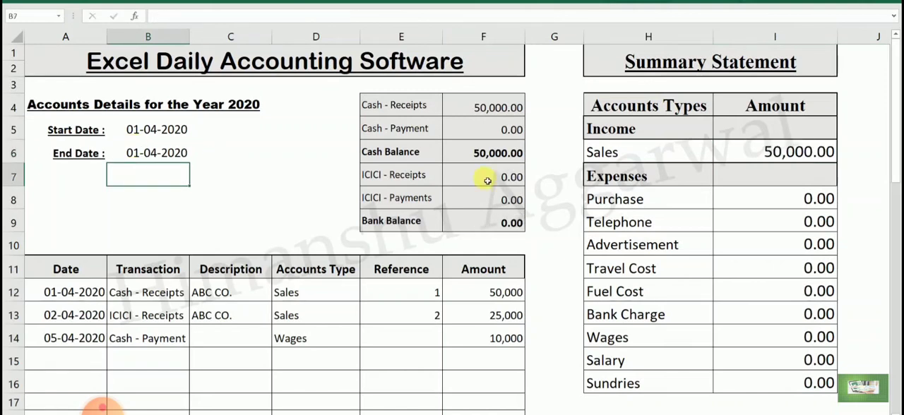
{"action": "left_click", "coordinate": [771, 153]}
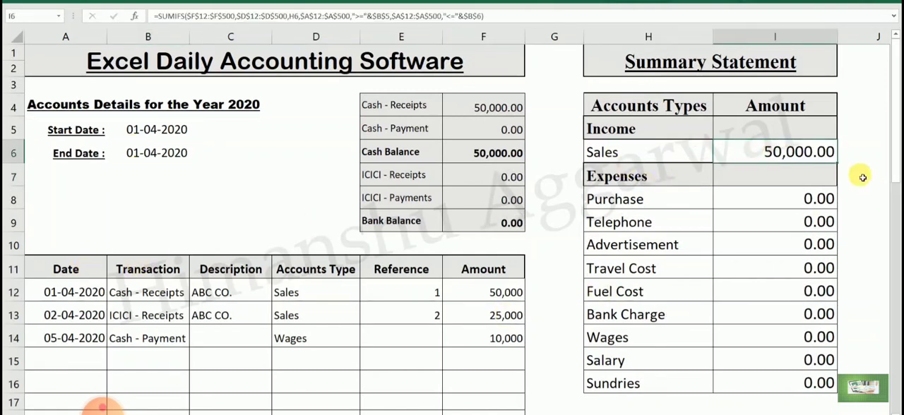
- Set the End Date in B6 to 05-04-2020
{"action": "left_click", "coordinate": [161, 146]}
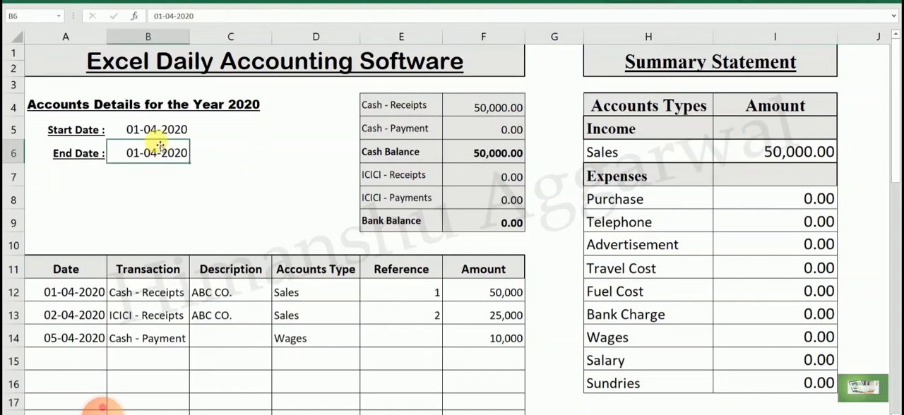
{"action": "type", "text": "5/4"}
{"action": "key", "text": "Return"}
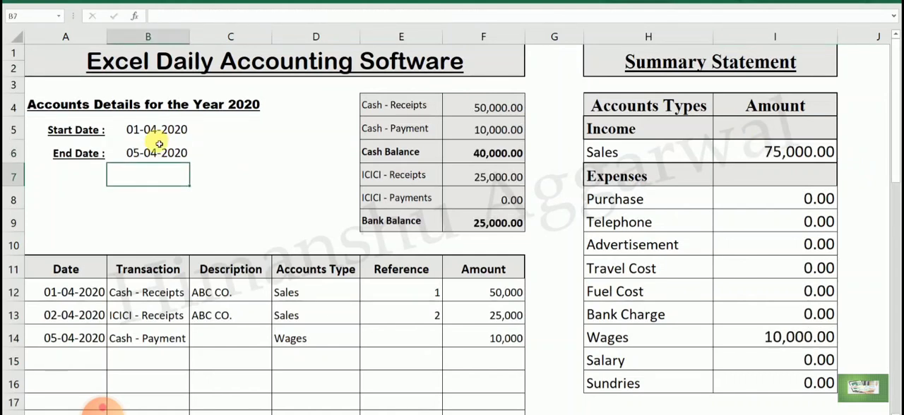
- Start a new transaction in row 15 with the date 10-04-2020 and the transaction type ICICI - Payments
{"action": "left_click", "coordinate": [63, 360]}
{"action": "type", "text": "10/"}
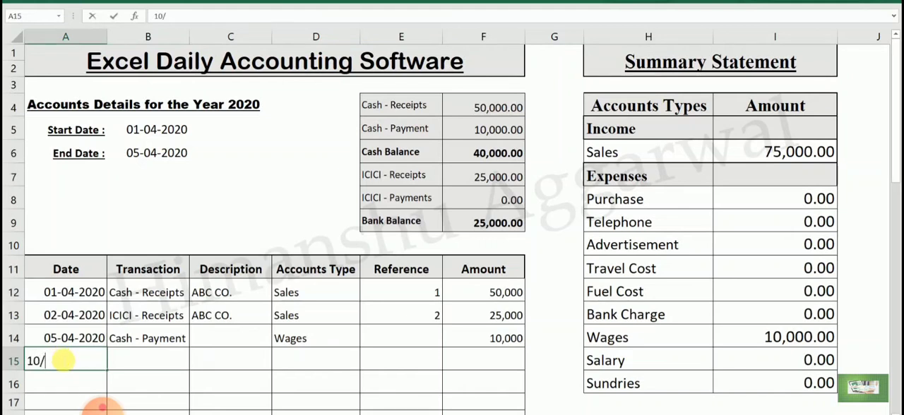
{"action": "type", "text": "4"}
{"action": "key", "text": "Return"}
{"action": "left_click", "coordinate": [151, 362]}
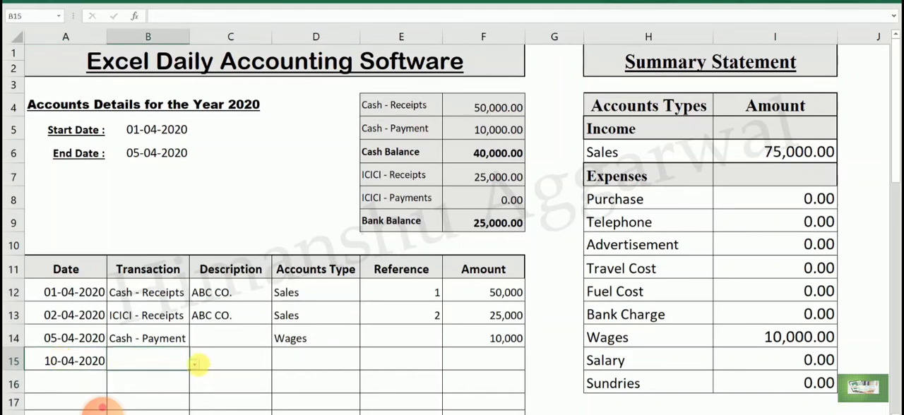
{"action": "left_click", "coordinate": [195, 364]}
{"action": "left_click", "coordinate": [159, 411]}
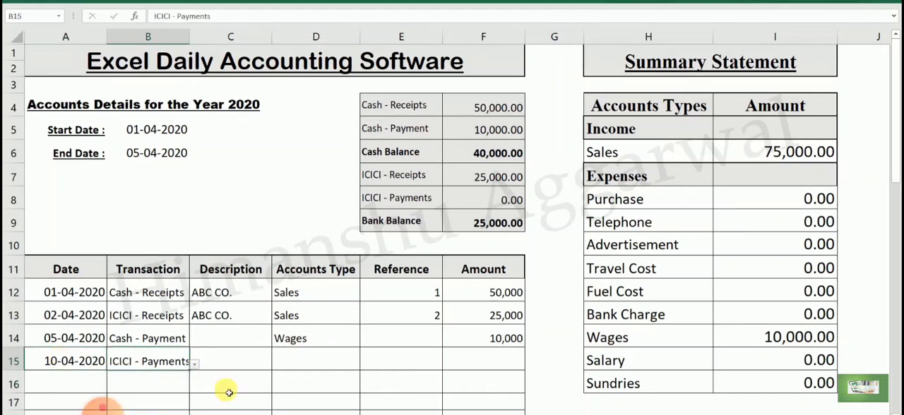
- Enter the description xyz and choose the accounts type Purchase for the row 15 transaction
{"action": "left_click", "coordinate": [251, 360]}
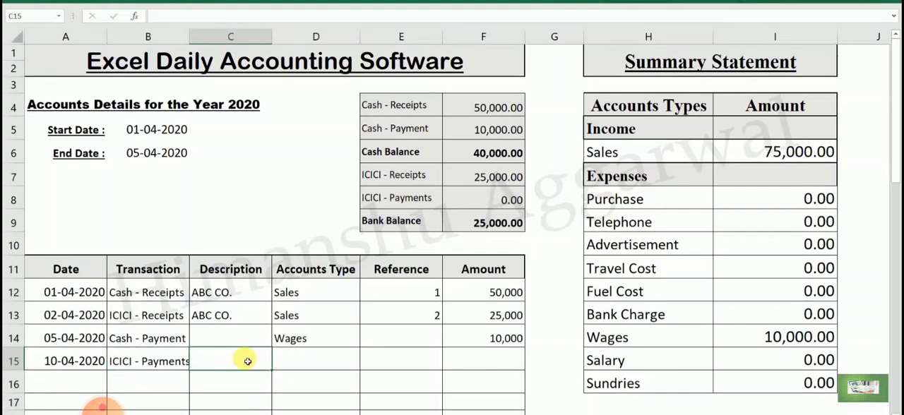
{"action": "type", "text": "xyz"}
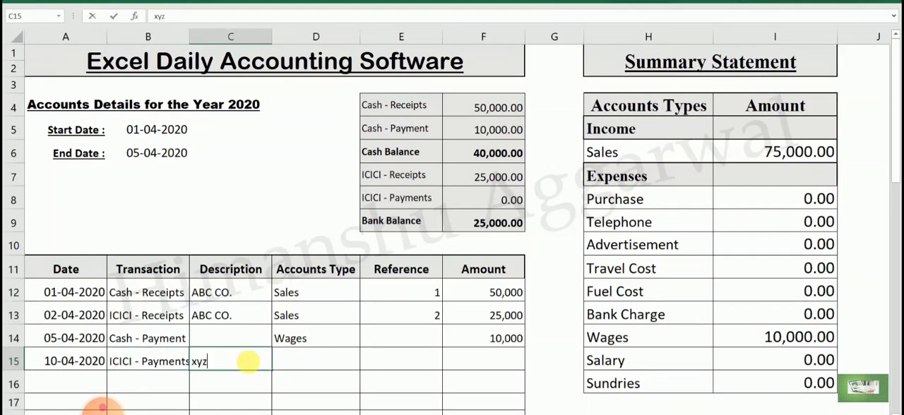
{"action": "left_click", "coordinate": [353, 364]}
{"action": "left_click", "coordinate": [363, 364]}
{"action": "left_click_drag", "start_coordinate": [366, 293], "coordinate": [363, 264]}
{"action": "left_click", "coordinate": [328, 284]}
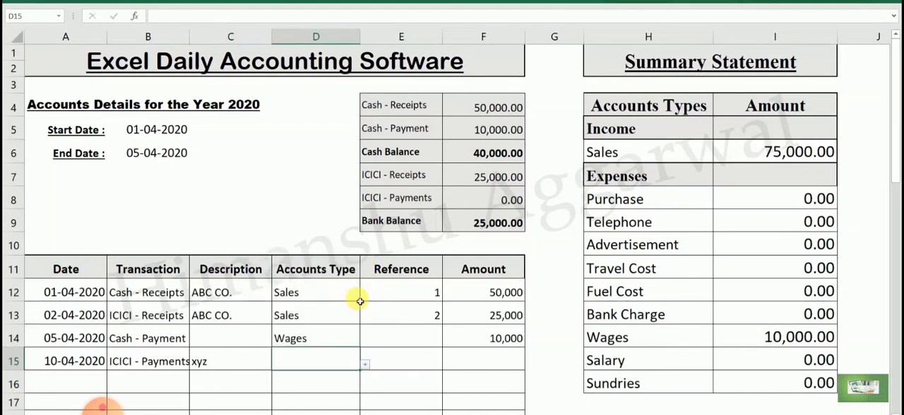
- Enter 25,000 as the amount of the row 15 Purchase transaction, leaving the reference empty
{"action": "left_click", "coordinate": [431, 368]}
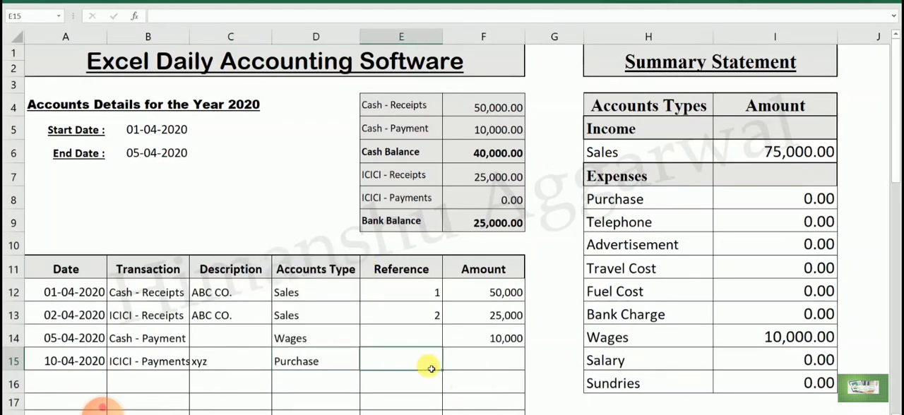
{"action": "left_click", "coordinate": [476, 365]}
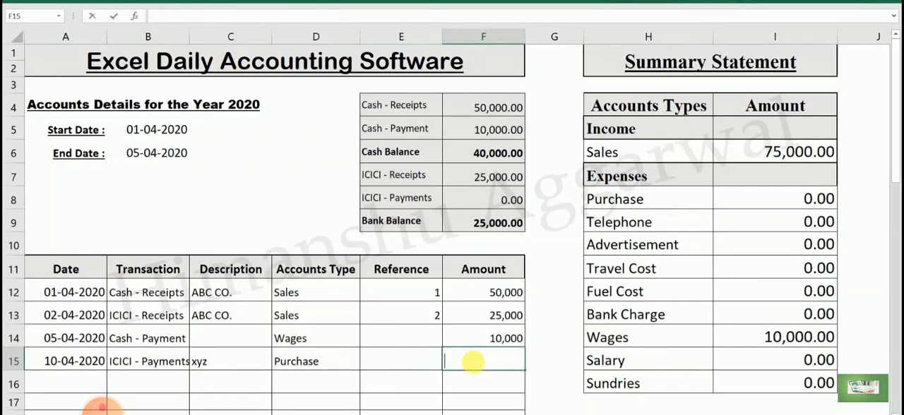
{"action": "type", "text": "25000"}
{"action": "key", "text": "Return"}
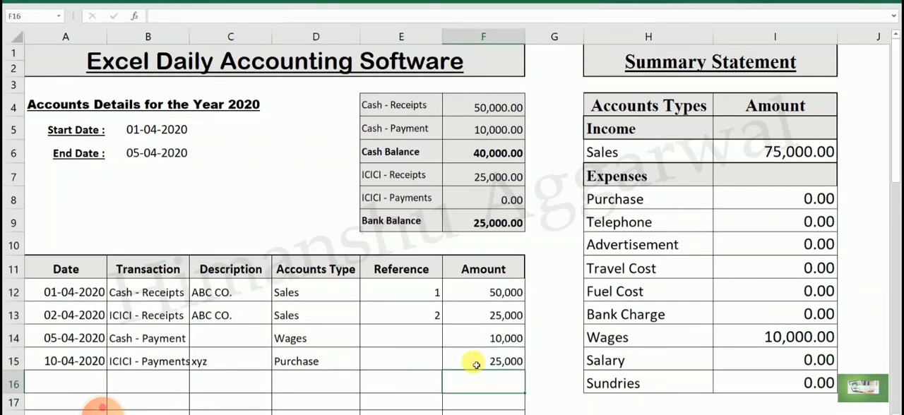
- Set the amount of the row 15 Purchase transaction to 15,000
{"action": "left_click", "coordinate": [476, 365]}
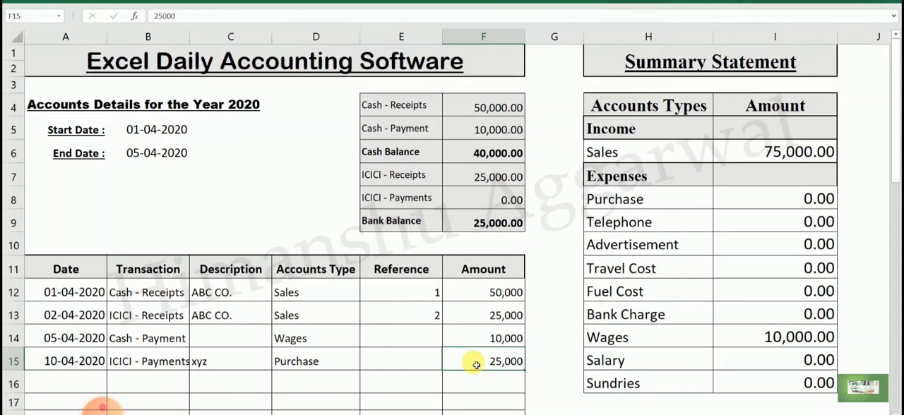
{"action": "type", "text": "1"}
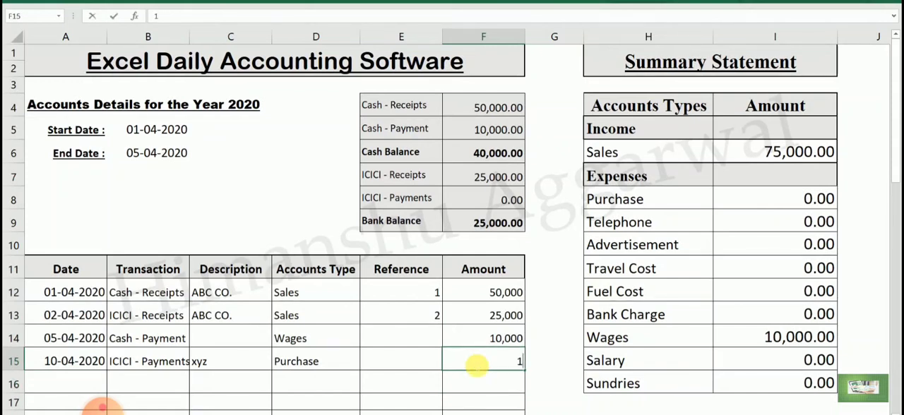
{"action": "key", "text": "Return"}
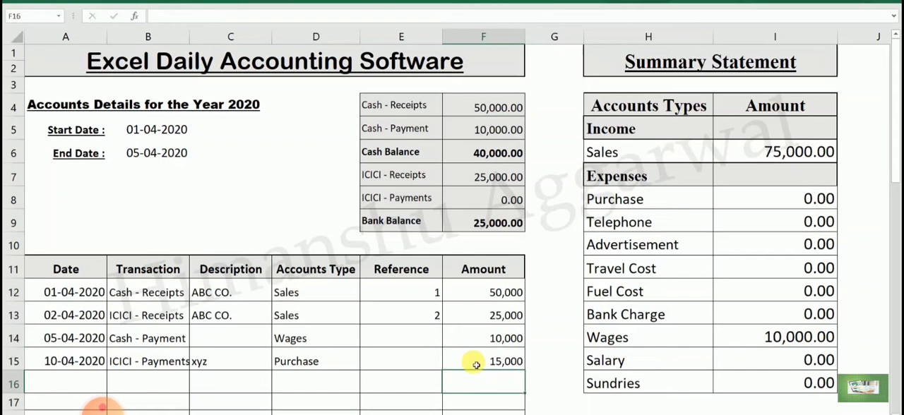
- Examine the row 15 transaction against the Purchase amount in I8 and the ICICI - Payments total in F8
{"action": "left_click", "coordinate": [476, 365]}
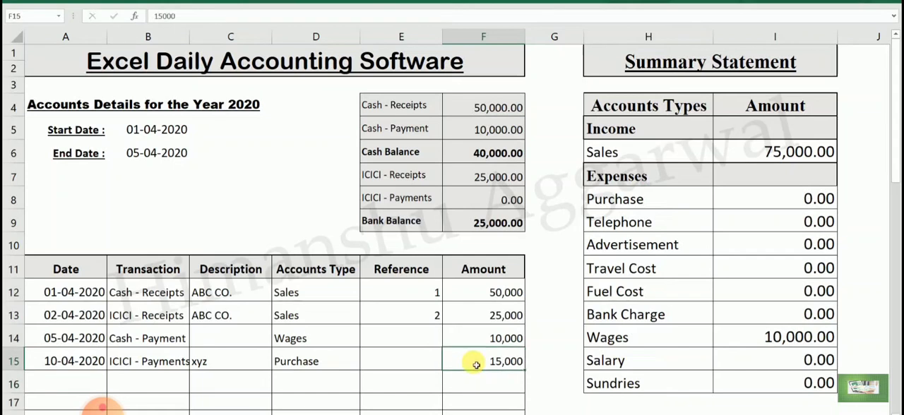
{"action": "left_click", "coordinate": [172, 361]}
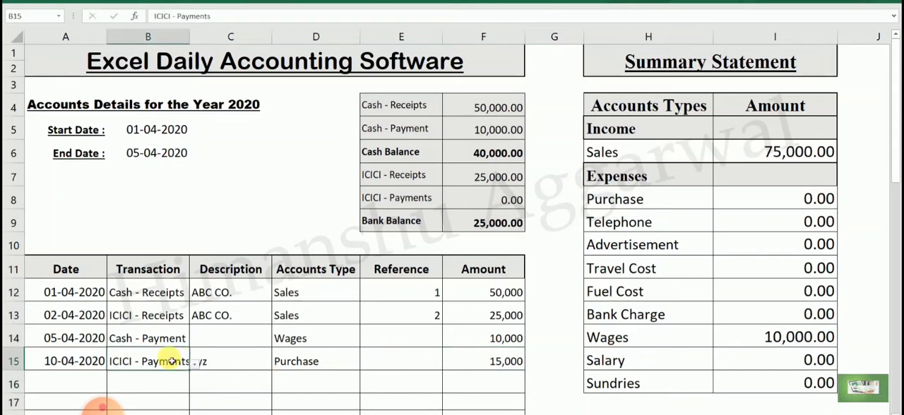
{"action": "left_click", "coordinate": [402, 358]}
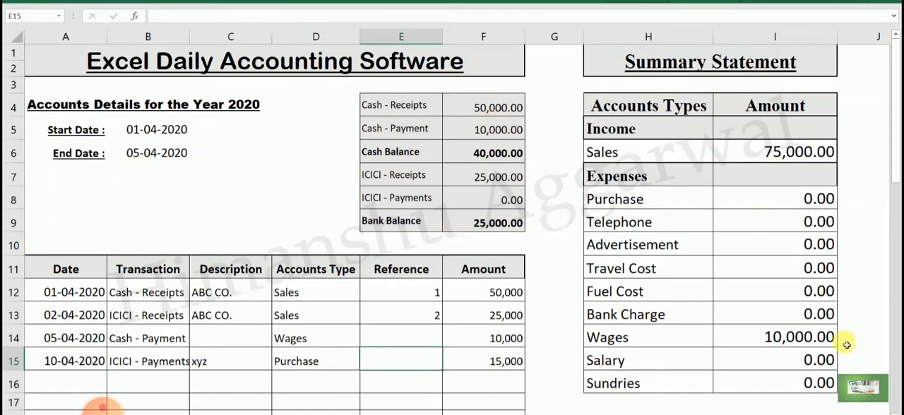
{"action": "left_click", "coordinate": [608, 198]}
{"action": "left_click", "coordinate": [766, 197]}
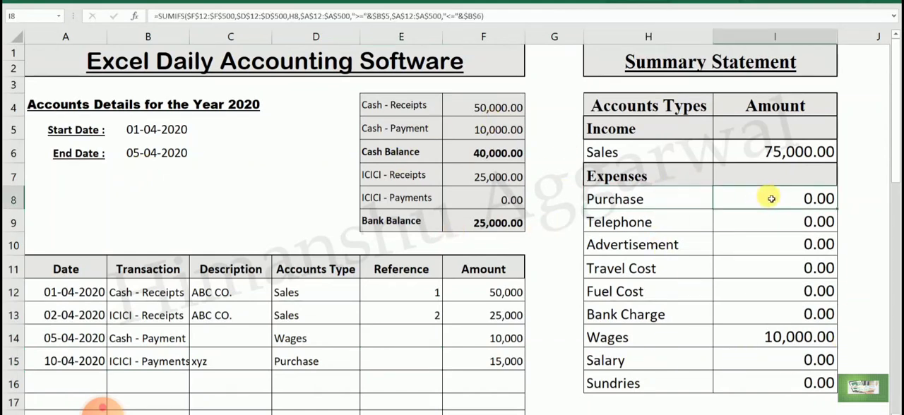
{"action": "left_click", "coordinate": [407, 207]}
{"action": "left_click", "coordinate": [508, 201]}
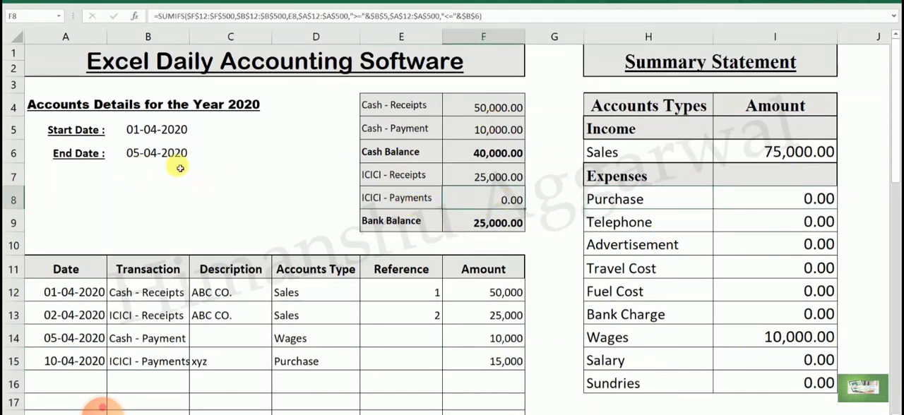
{"action": "left_click", "coordinate": [145, 150]}
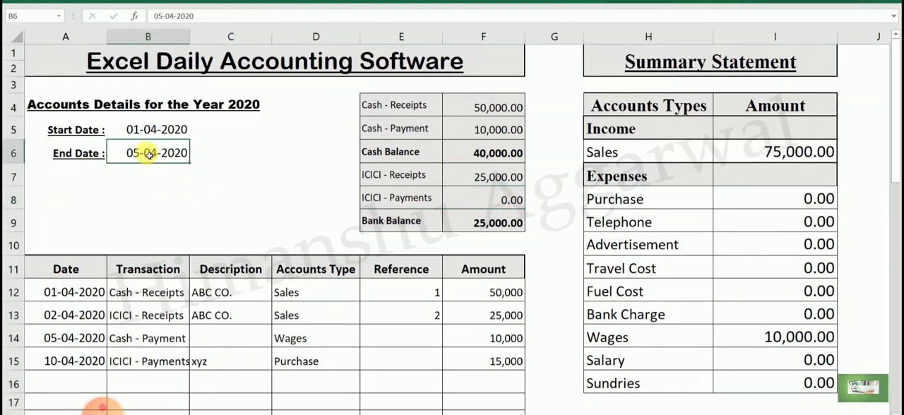
{"action": "type", "text": "1084"}
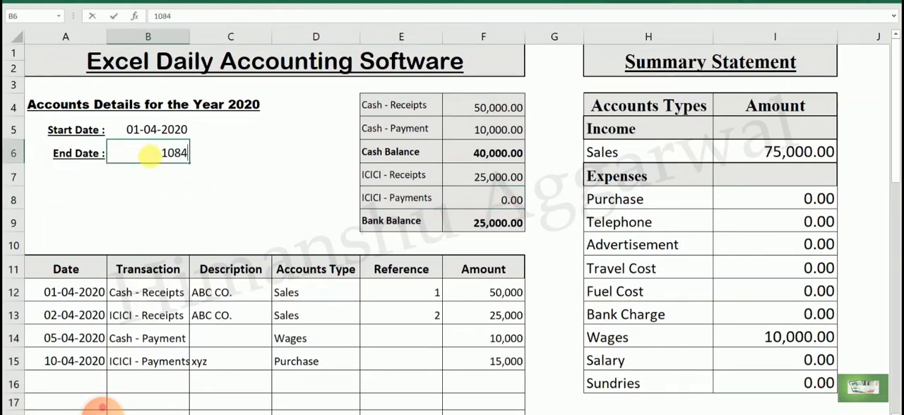
{"action": "key", "text": "Return"}
- Set the End Date to 10-04-2020 and check the ICICI - Payments total and the Purchase amount
{"action": "left_click", "coordinate": [149, 156]}
{"action": "type", "text": "10"}
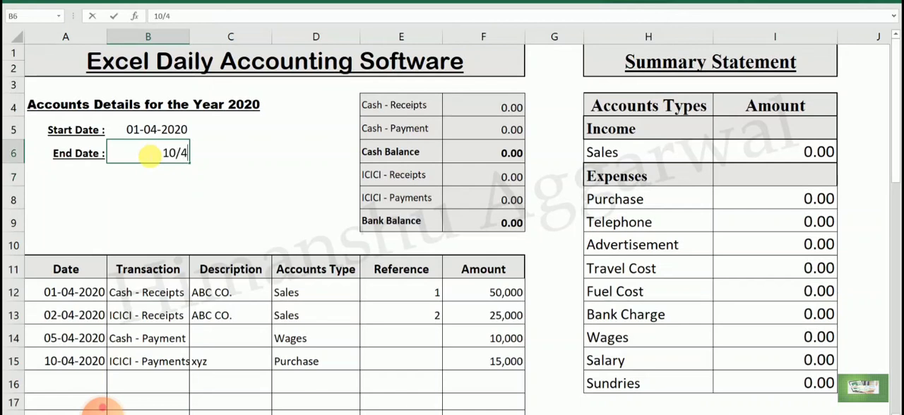
{"action": "type", "text": "/4"}
{"action": "key", "text": "Return"}
{"action": "left_click", "coordinate": [475, 198]}
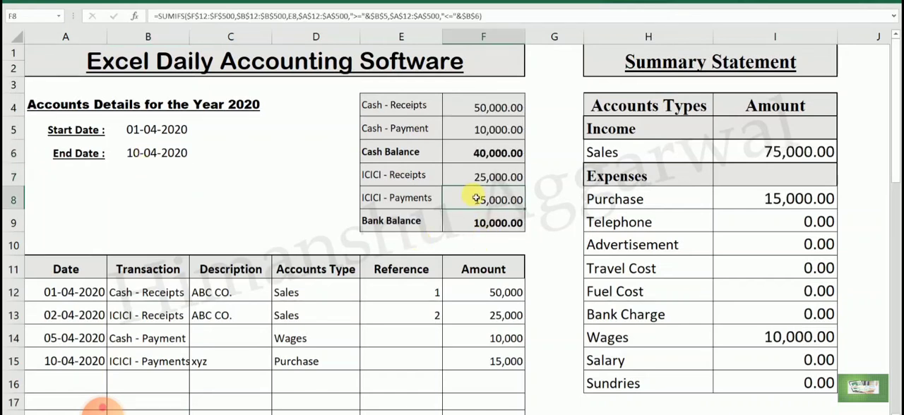
{"action": "left_click", "coordinate": [807, 206]}
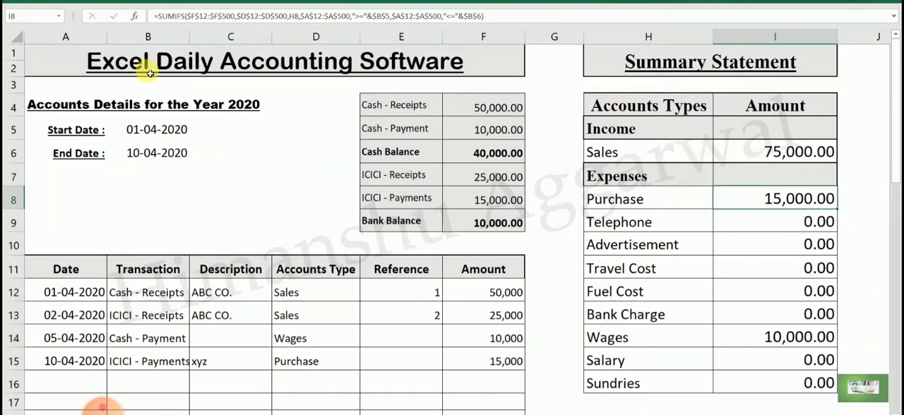
{"action": "left_click", "coordinate": [165, 152]}
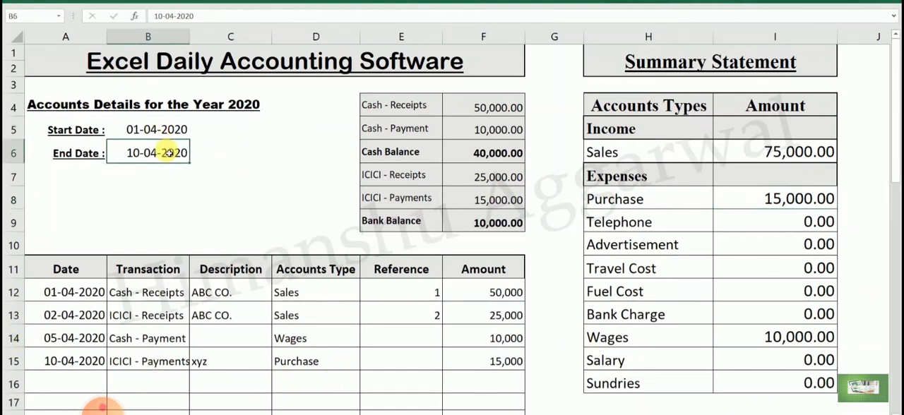
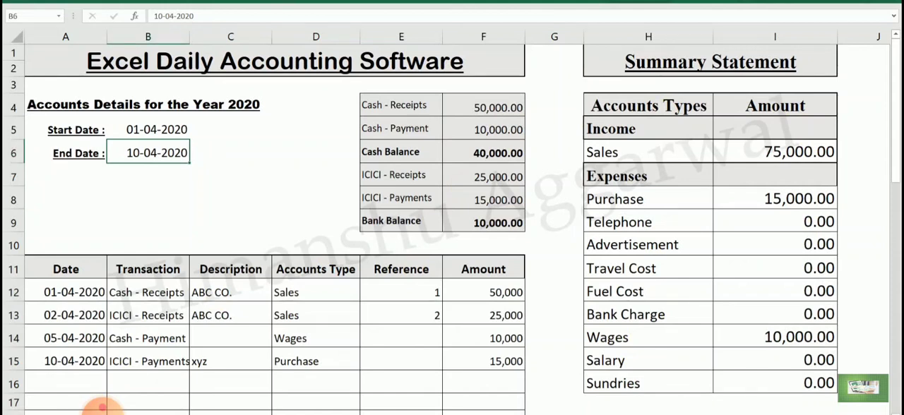
- Copy the Total Summary table from Daily Sales and Exp. Software.xlsx into cell A1 of the new workbook's empty summary sheet
{"action": "left_click", "coordinate": [102, 408]}
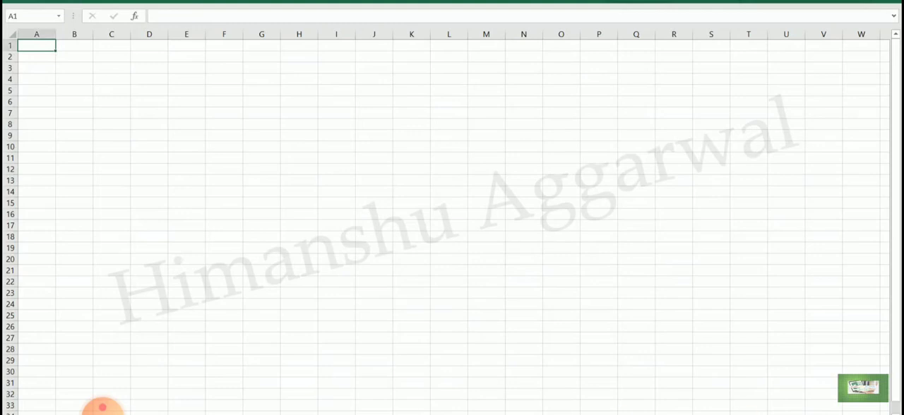
{"action": "scroll", "coordinate": [752, 333], "scroll_direction": "up", "scroll_amount": 6, "text": "ctrl"}
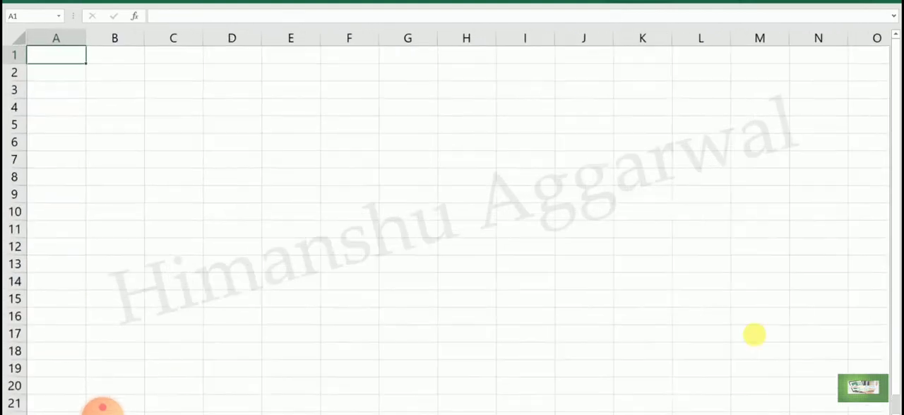
{"action": "left_click", "coordinate": [317, 210]}
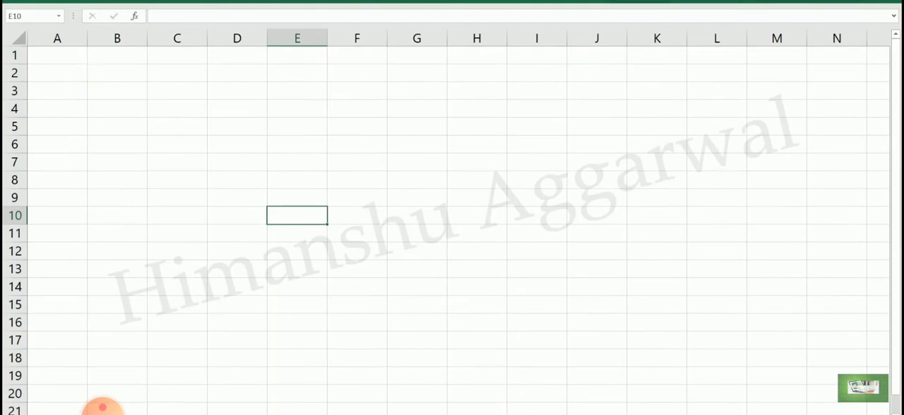
{"action": "left_click", "coordinate": [535, 414]}
{"action": "left_click", "coordinate": [520, 413]}
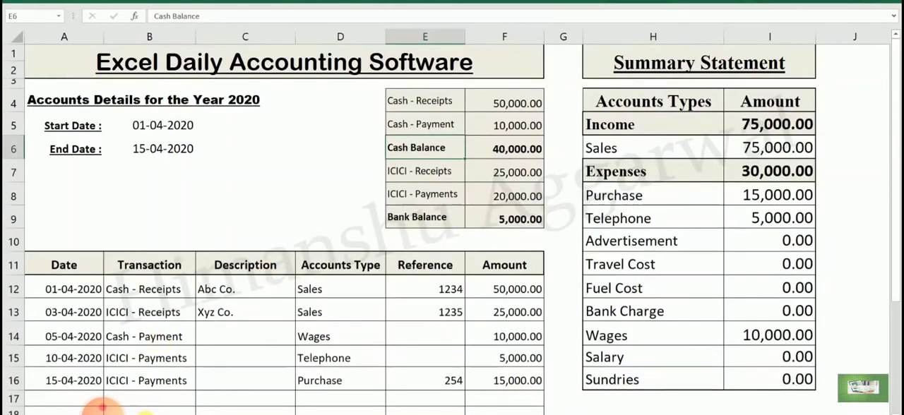
{"action": "left_click", "coordinate": [161, 414]}
{"action": "left_click_drag", "start_coordinate": [89, 67], "coordinate": [311, 393]}
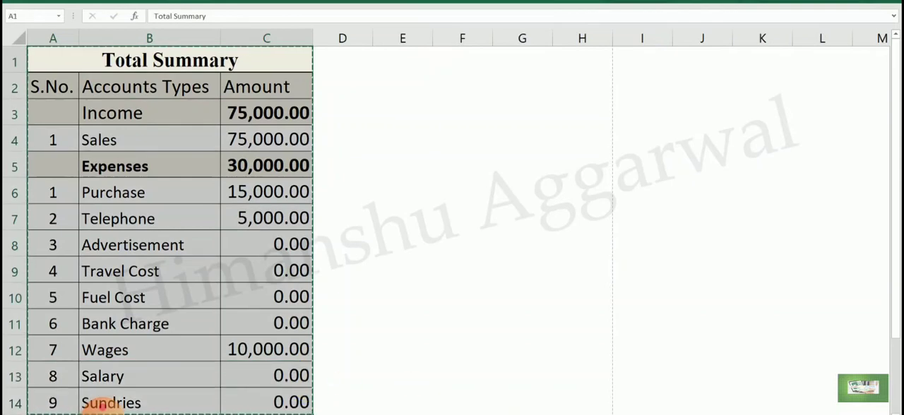
{"action": "key", "text": "ctrl+c"}
{"action": "mouse_move", "coordinate": [534, 414]}
{"action": "left_click", "coordinate": [586, 410]}
{"action": "left_click", "coordinate": [77, 63]}
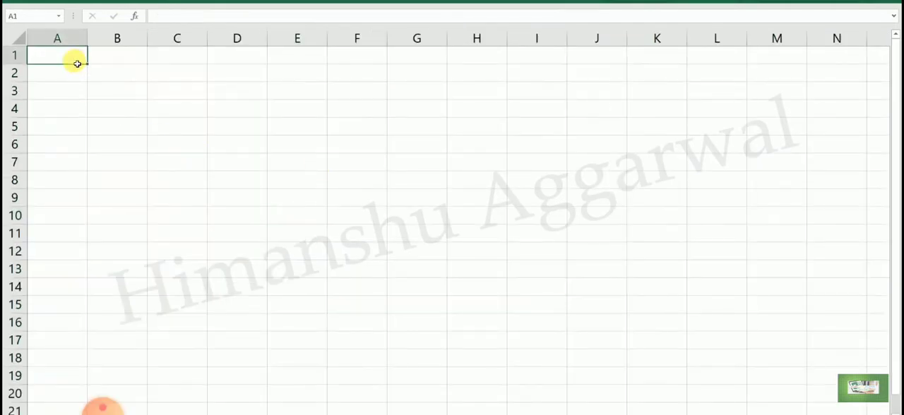
{"action": "key", "text": "ctrl+v"}
- Autofit all column widths on the sheet with the pasted Total Summary table
{"action": "left_click", "coordinate": [17, 37]}
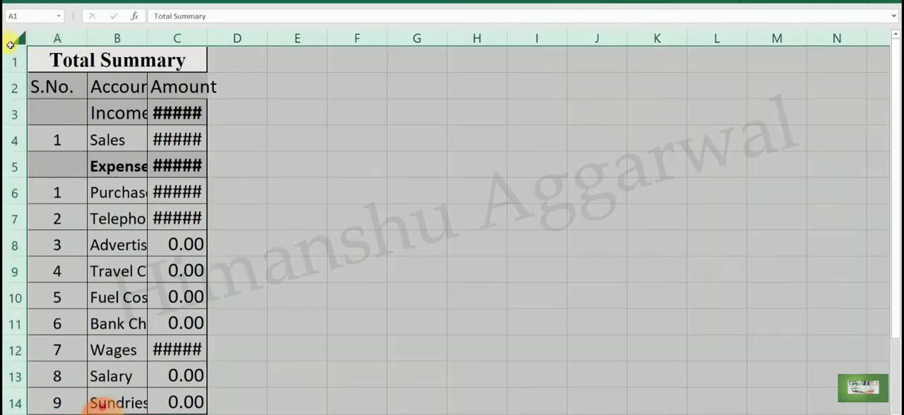
{"action": "double_click", "coordinate": [87, 38]}
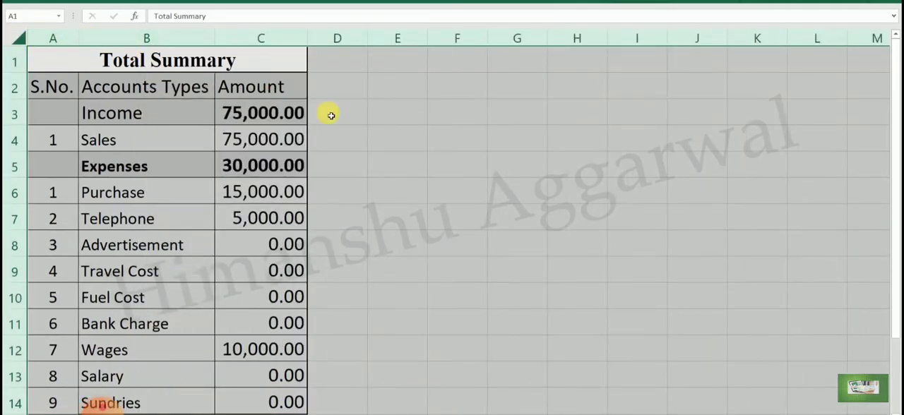
{"action": "left_click", "coordinate": [424, 163]}
- Clear the Sales amount in C4 and the expense amounts in C6:C14 of the Total Summary table
{"action": "left_click", "coordinate": [280, 141]}
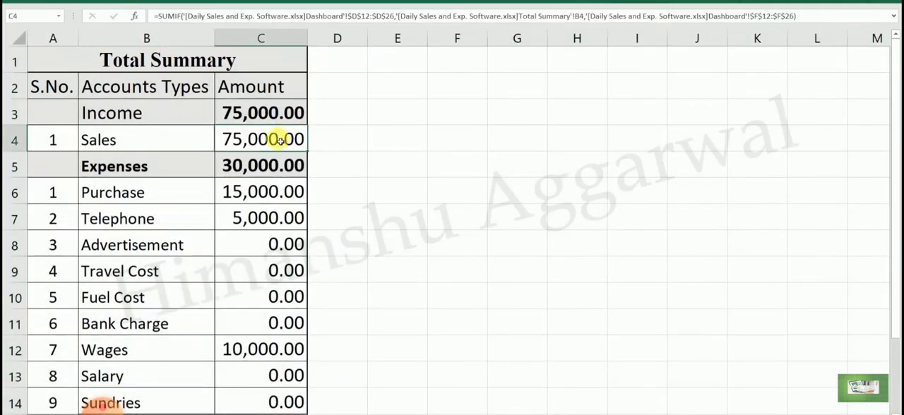
{"action": "key", "text": "Delete"}
{"action": "left_click_drag", "start_coordinate": [260, 192], "coordinate": [262, 398]}
{"action": "key", "text": "Delete"}
{"action": "left_click", "coordinate": [516, 271]}
- Start a SUMIF formula in the Sales amount cell C4 with DASHBOARD!$D$12:$D$500 as the range
{"action": "left_click", "coordinate": [229, 149]}
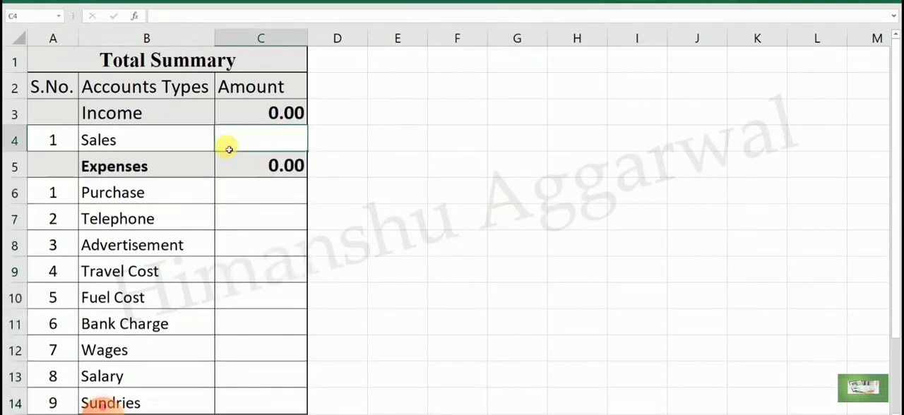
{"action": "type", "text": "=SUM"}
{"action": "key", "text": "Tab"}
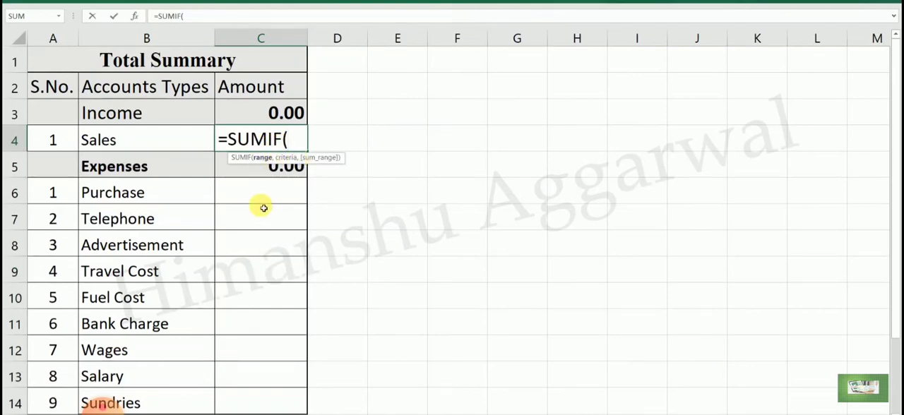
{"action": "left_click", "coordinate": [103, 409]}
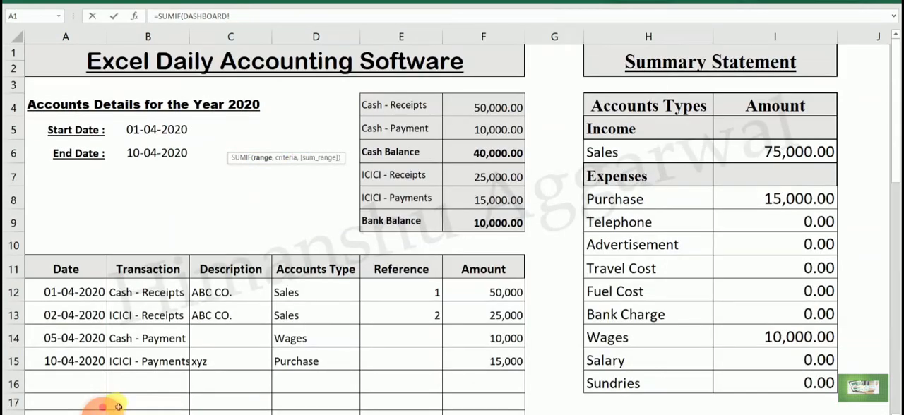
{"action": "left_click_drag", "start_coordinate": [315, 290], "coordinate": [318, 310]}
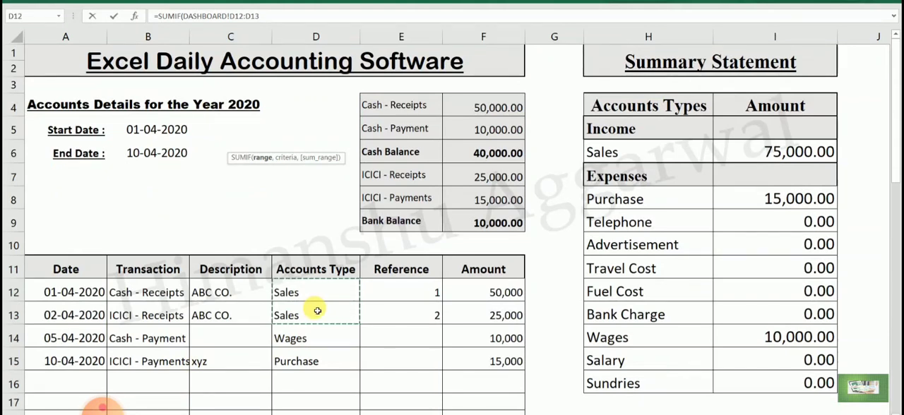
{"action": "key", "text": "F4"}
{"action": "key", "text": "BackSpace"}
{"action": "key", "text": "BackSpace"}
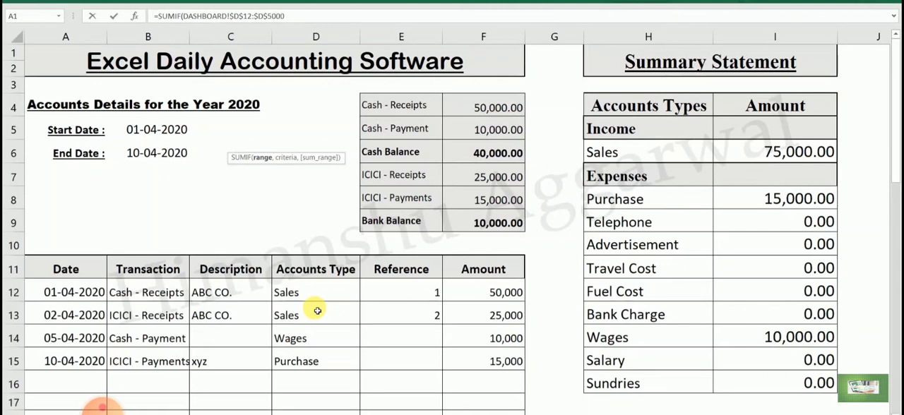
{"action": "type", "text": "500,"}
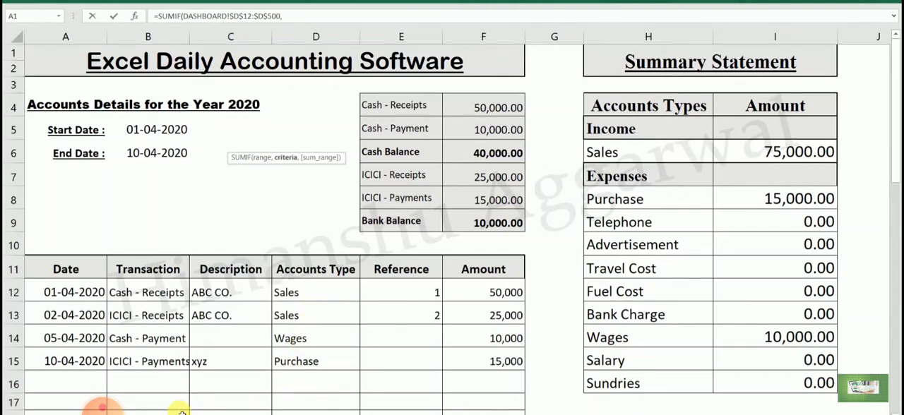
- Use 'TOTAL SUMMARY'!B4 as the criteria of the Sales SUMIF formula
{"action": "left_click", "coordinate": [102, 408]}
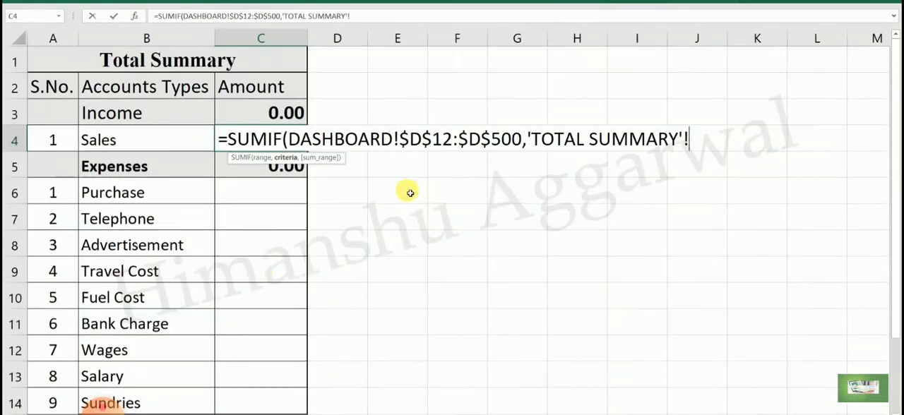
{"action": "key", "text": "BackSpace"}
{"action": "key", "text": "BackSpace"}
{"action": "key", "text": "BackSpace"}
{"action": "key", "text": "BackSpace"}
{"action": "key", "text": "BackSpace"}
{"action": "key", "text": "BackSpace"}
{"action": "key", "text": "BackSpace"}
{"action": "key", "text": "BackSpace"}
{"action": "key", "text": "BackSpace"}
{"action": "key", "text": "BackSpace"}
{"action": "key", "text": "BackSpace"}
{"action": "key", "text": "BackSpace"}
{"action": "key", "text": "BackSpace"}
{"action": "key", "text": "BackSpace"}
{"action": "key", "text": "BackSpace"}
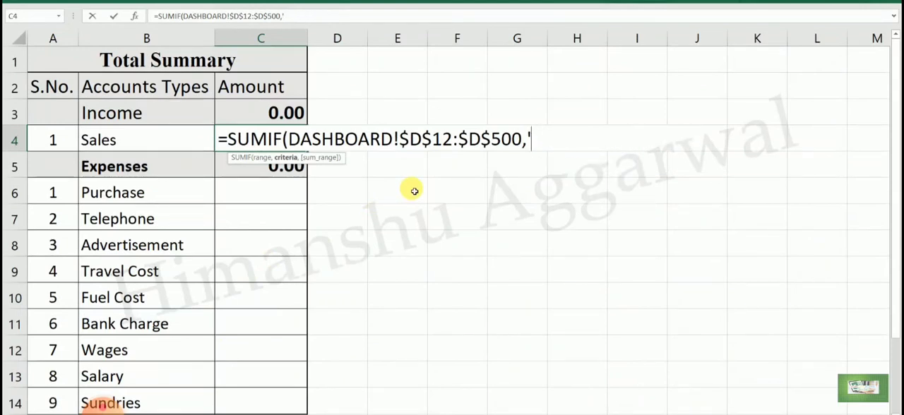
{"action": "left_click", "coordinate": [180, 143]}
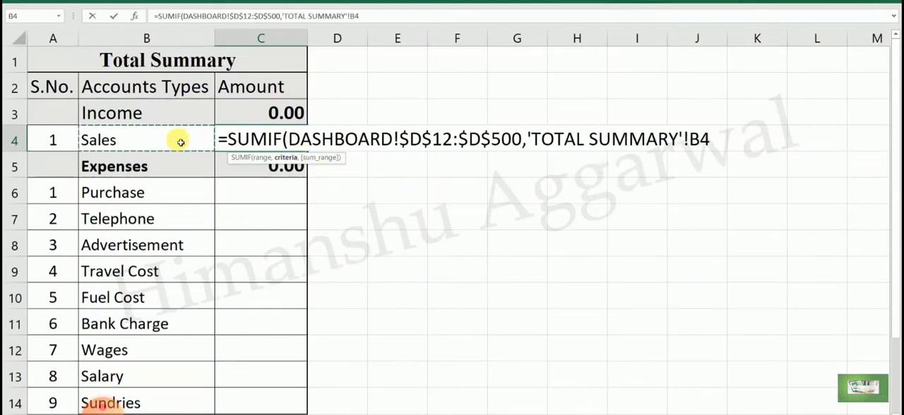
{"action": "type", "text": ","}
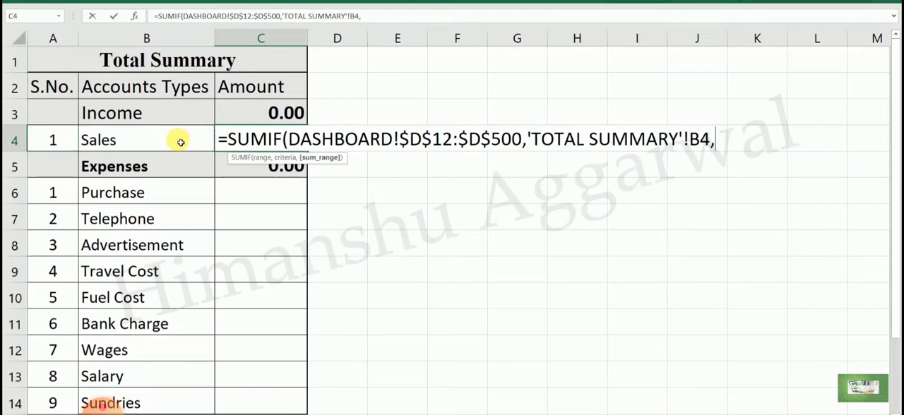
- Complete the Sales SUMIF formula with DASHBOARD!$F$12:$F$500 as the sum range
{"action": "key", "text": "ctrl+Page_Up"}
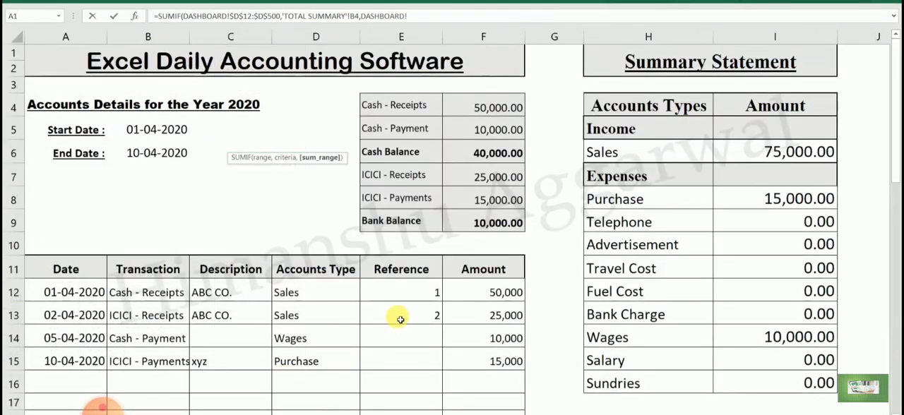
{"action": "left_click_drag", "start_coordinate": [492, 294], "coordinate": [495, 309]}
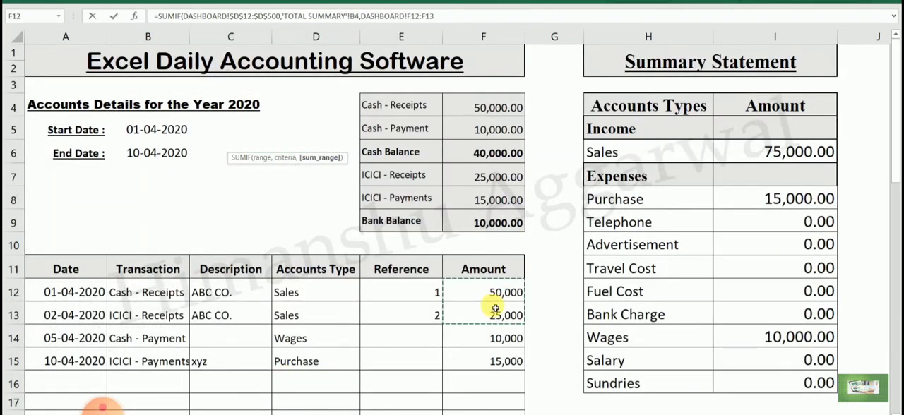
{"action": "key", "text": "F4"}
{"action": "key", "text": "BackSpace"}
{"action": "key", "text": "BackSpace"}
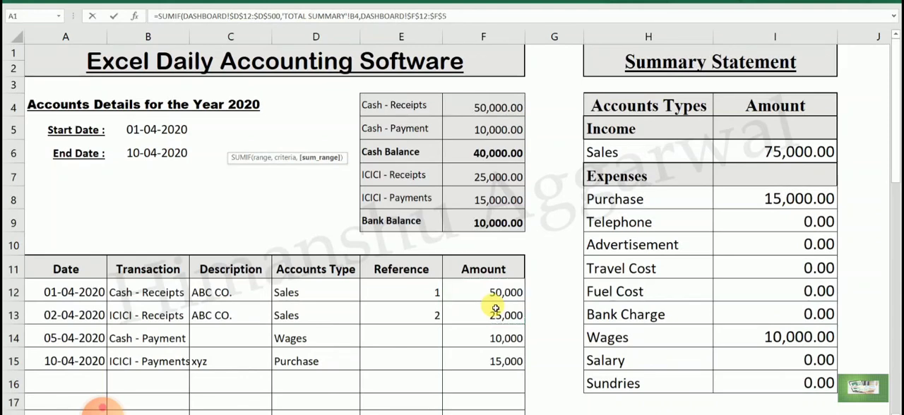
{"action": "key", "text": "Return"}
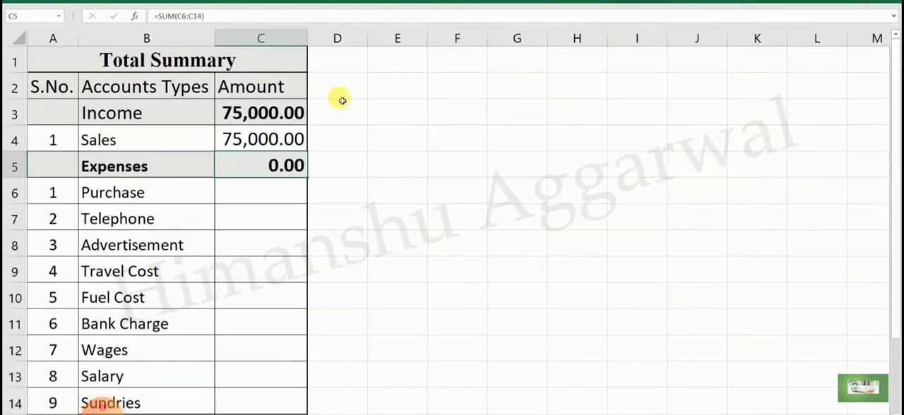
- Copy the Sales formula from C4 to the Purchase amount in C6 and fill it down to Sundries in C14
{"action": "left_click", "coordinate": [268, 139]}
{"action": "key", "text": "ctrl+c"}
{"action": "left_click", "coordinate": [273, 194]}
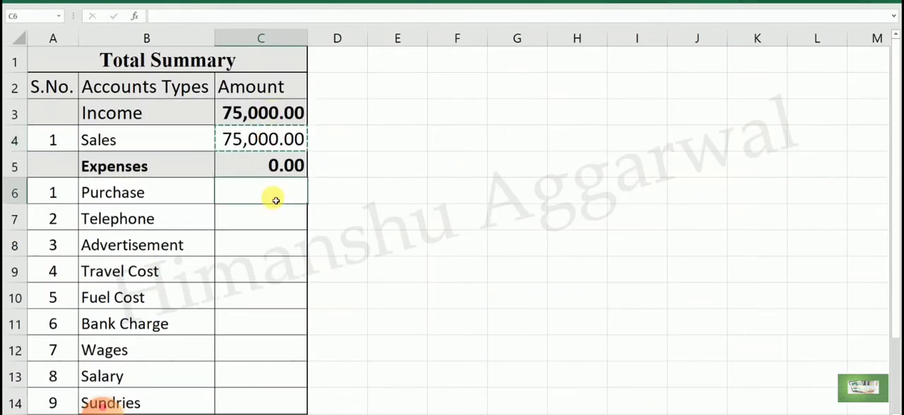
{"action": "key", "text": "ctrl+v"}
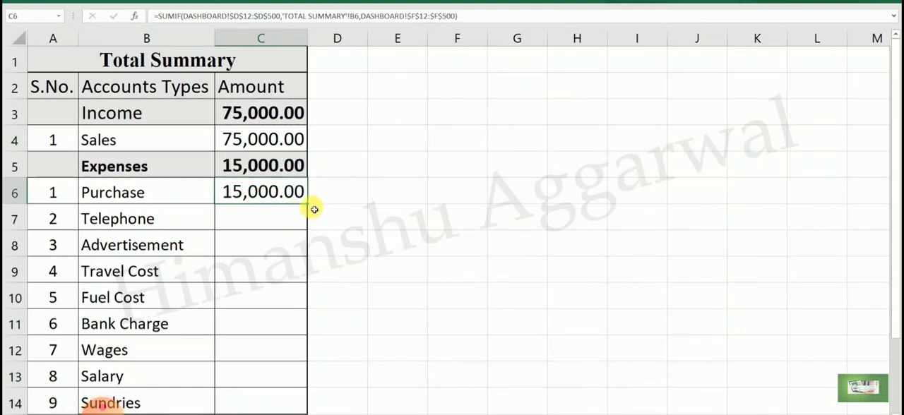
{"action": "left_click_drag", "start_coordinate": [311, 209], "coordinate": [303, 400]}
{"action": "left_click", "coordinate": [366, 330]}
{"action": "left_click", "coordinate": [374, 270]}
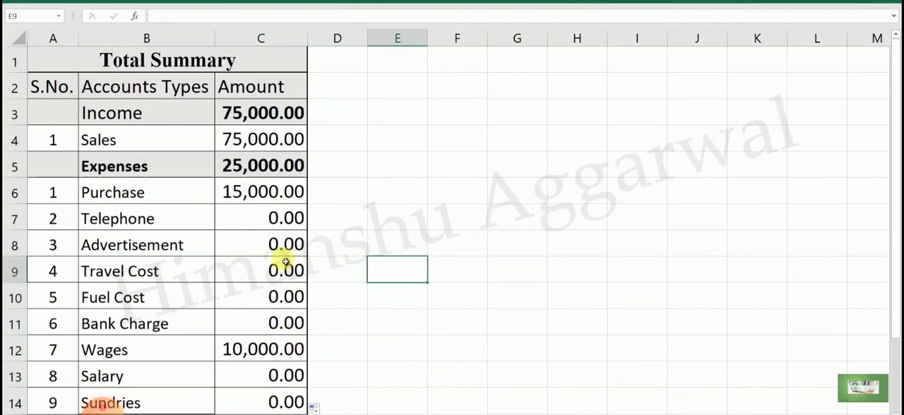
- Check the Expenses total formula in C5 and the Purchase SUMIF formula in C6
{"action": "left_click", "coordinate": [261, 163]}
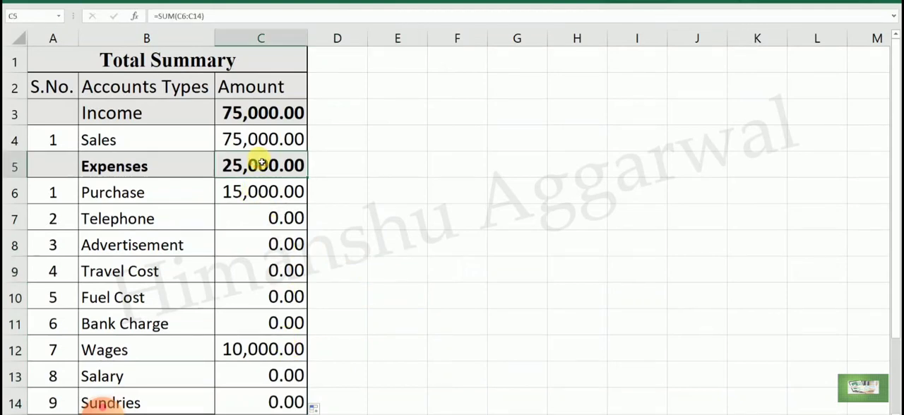
{"action": "double_click", "coordinate": [261, 163]}
{"action": "key", "text": "Escape"}
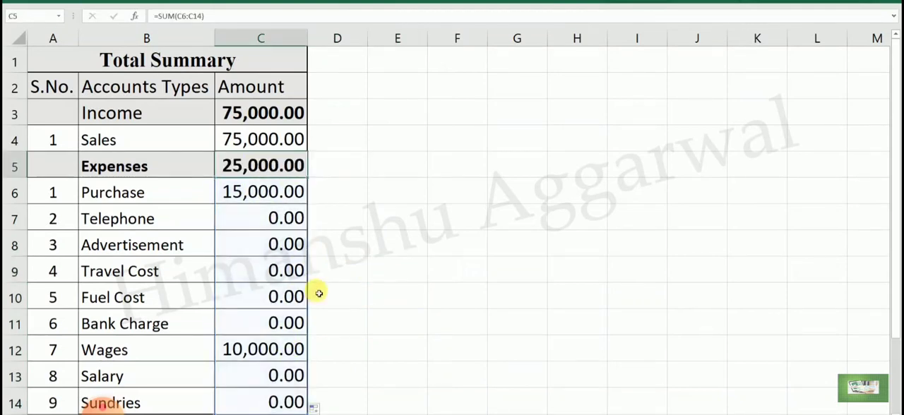
{"action": "left_click", "coordinate": [262, 195]}
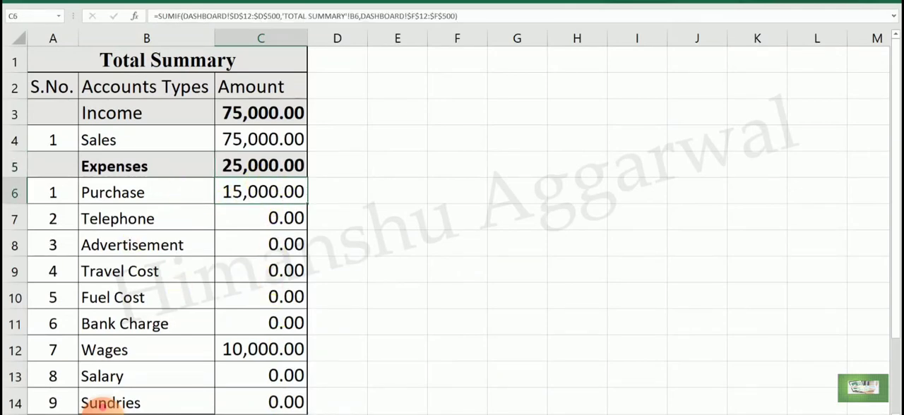
- Enter =I6 as the Income amount in I5 of the Dashboard's Summary Statement
{"action": "left_click", "coordinate": [102, 405]}
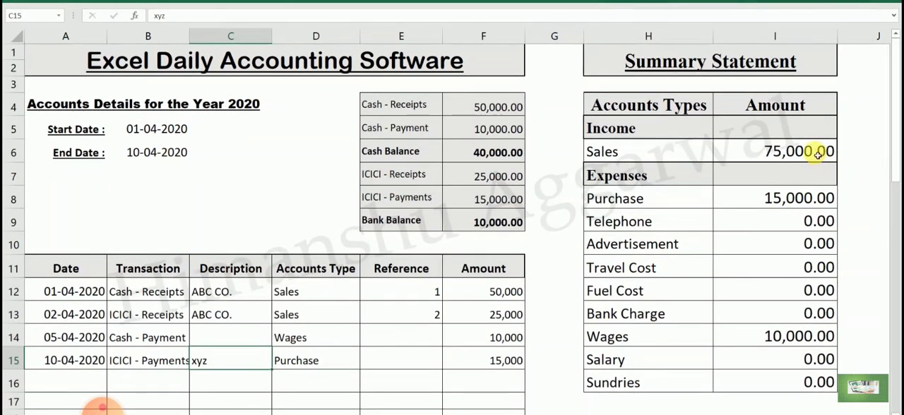
{"action": "left_click", "coordinate": [801, 138]}
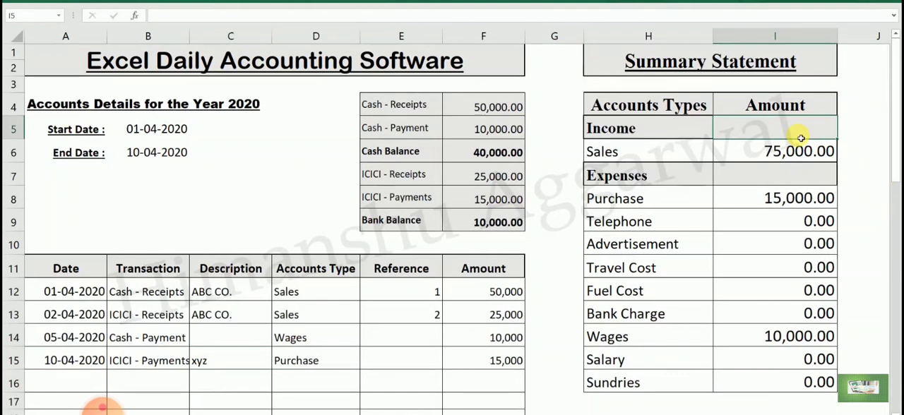
{"action": "type", "text": "=SUM("}
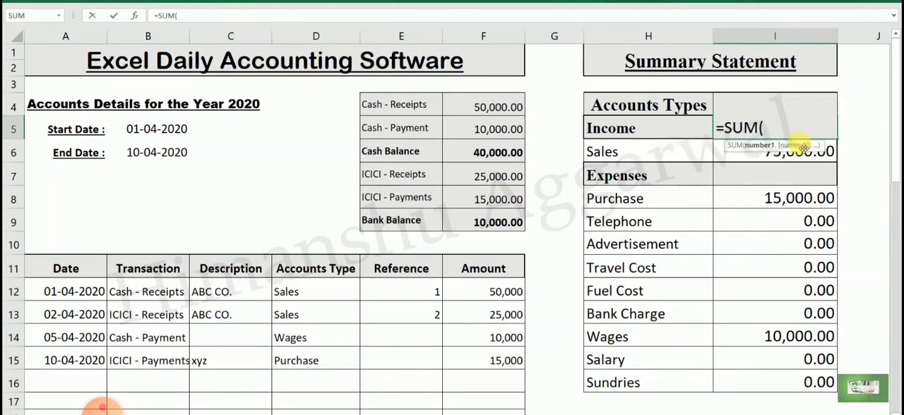
{"action": "key", "text": "Escape"}
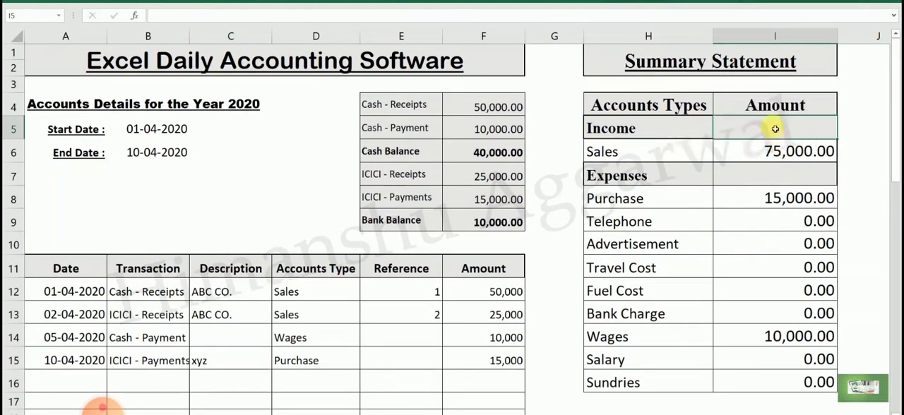
{"action": "type", "text": "="}
{"action": "left_click", "coordinate": [777, 150]}
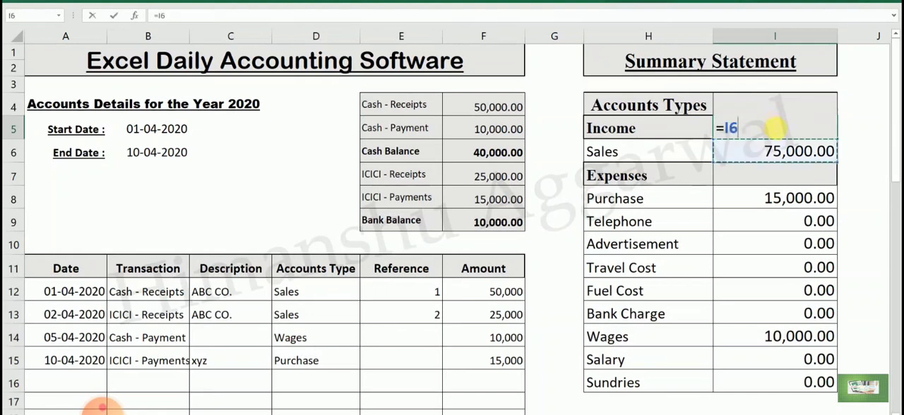
{"action": "key", "text": "Return"}
- Enter =SUM(I8:I16) as the Expenses amount in I7 of the Summary Statement
{"action": "left_click", "coordinate": [795, 182]}
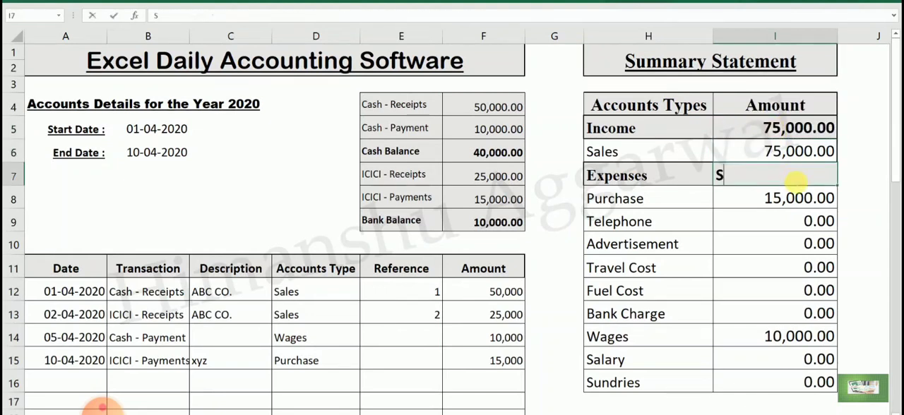
{"action": "key", "text": "BackSpace"}
{"action": "key", "text": "BackSpace"}
{"action": "type", "text": "=SUM("}
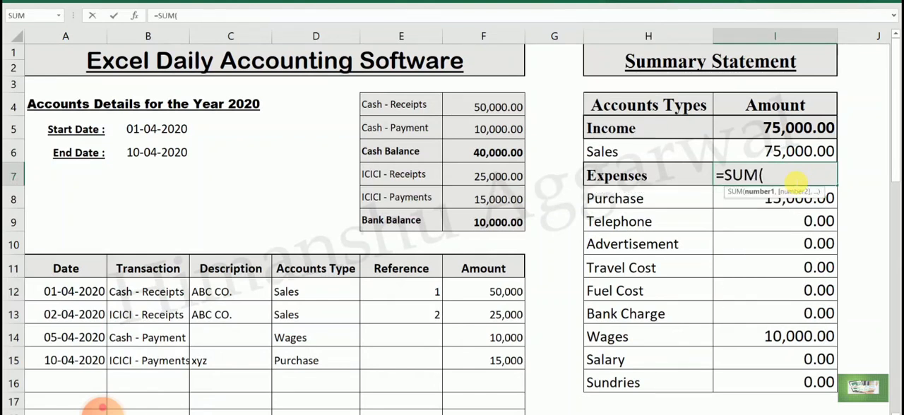
{"action": "left_click_drag", "start_coordinate": [759, 206], "coordinate": [786, 380]}
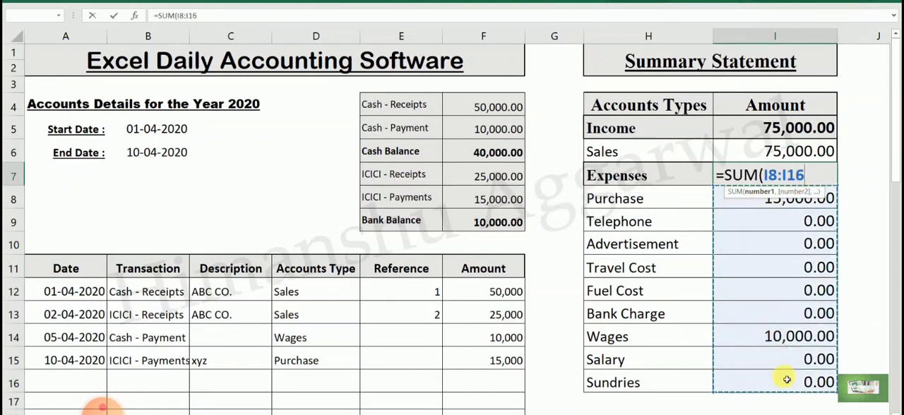
{"action": "type", "text": ")"}
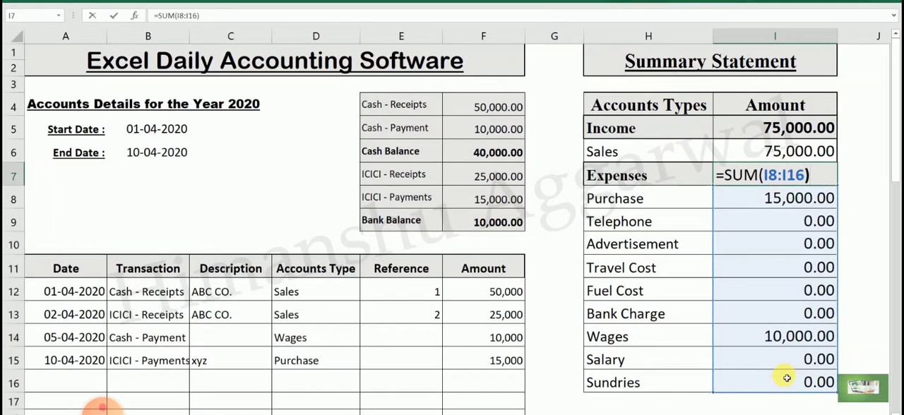
{"action": "key", "text": "Return"}
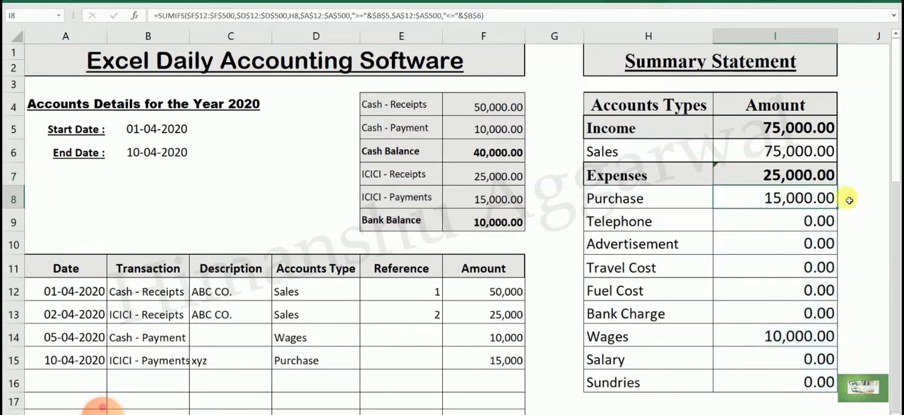
- Ignore the inconsistent formula error flagged on the Expenses total in I7 and check the Income formula in I5
{"action": "left_click", "coordinate": [761, 177]}
{"action": "left_click", "coordinate": [702, 174]}
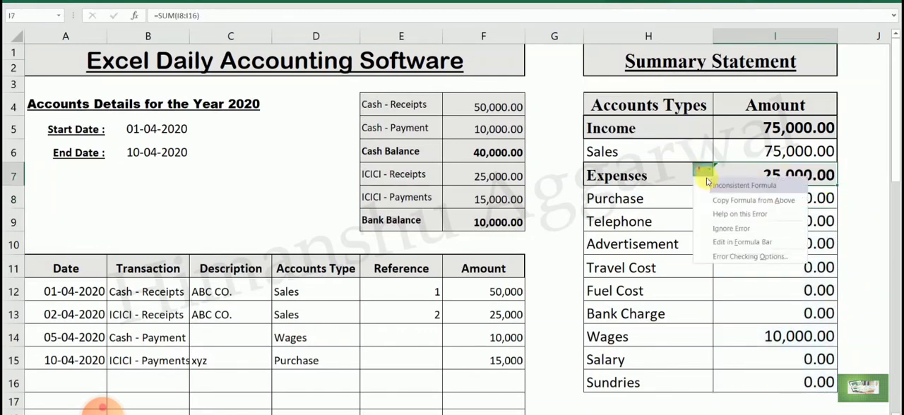
{"action": "left_click", "coordinate": [754, 225]}
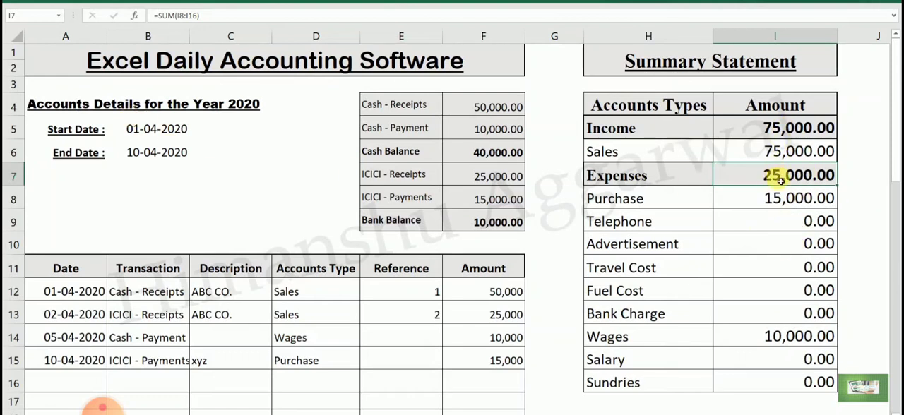
{"action": "left_click", "coordinate": [780, 127]}
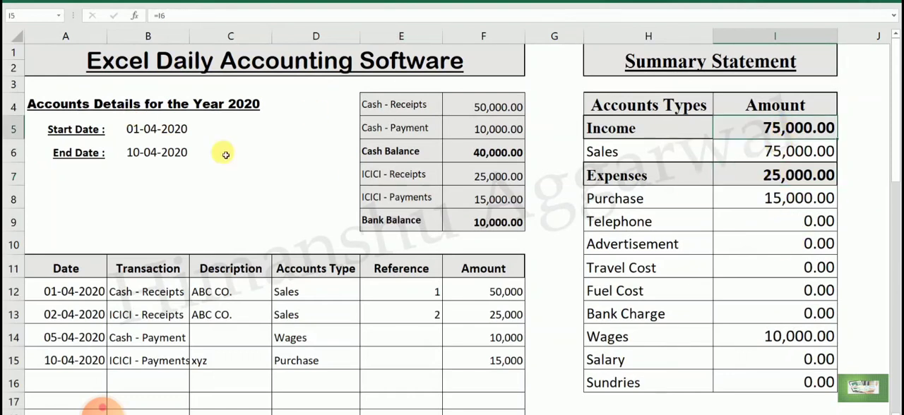
- Test the date filter by setting the End Date in B6 to 05-04-2020 and then to 01-04-2020
{"action": "left_click", "coordinate": [178, 150]}
{"action": "type", "text": "5"}
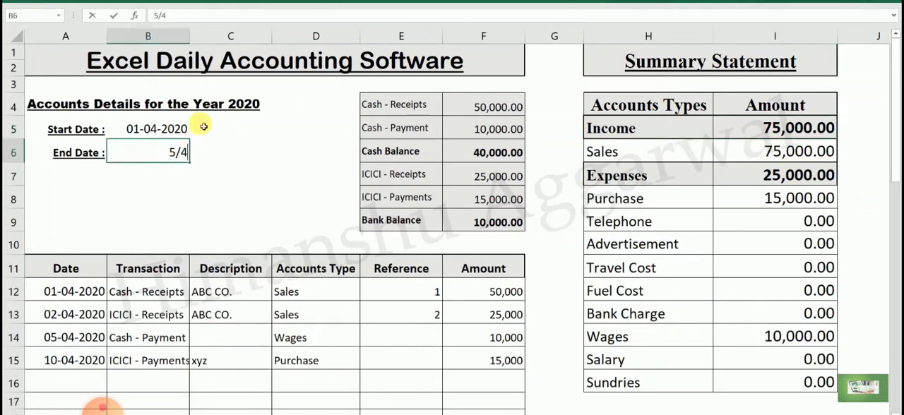
{"action": "type", "text": "/4"}
{"action": "key", "text": "Return"}
{"action": "left_click", "coordinate": [165, 156]}
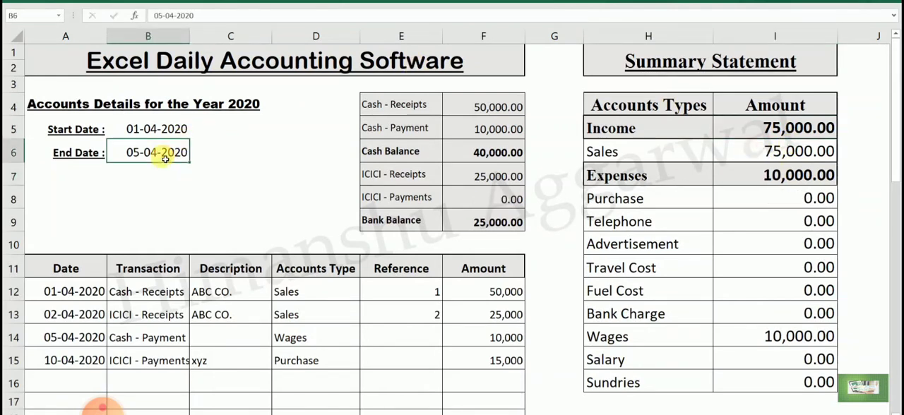
{"action": "type", "text": "1/4"}
{"action": "key", "text": "Return"}
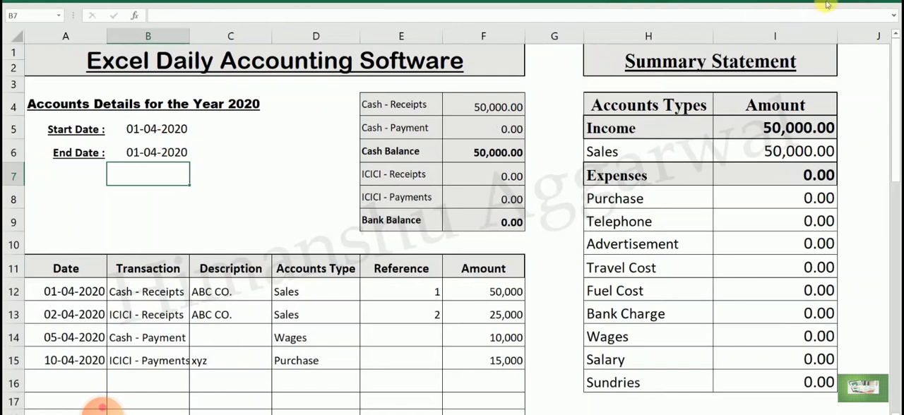
- Set the End Date in B6 to 10-04-2020
{"action": "left_click", "coordinate": [131, 151]}
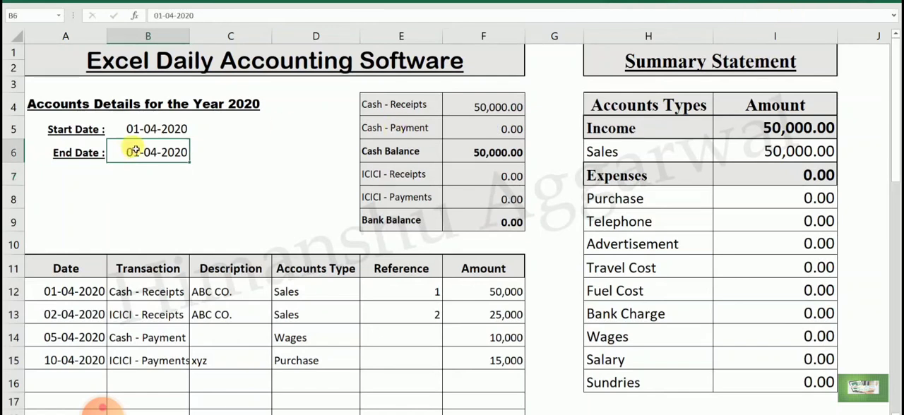
{"action": "type", "text": "10"}
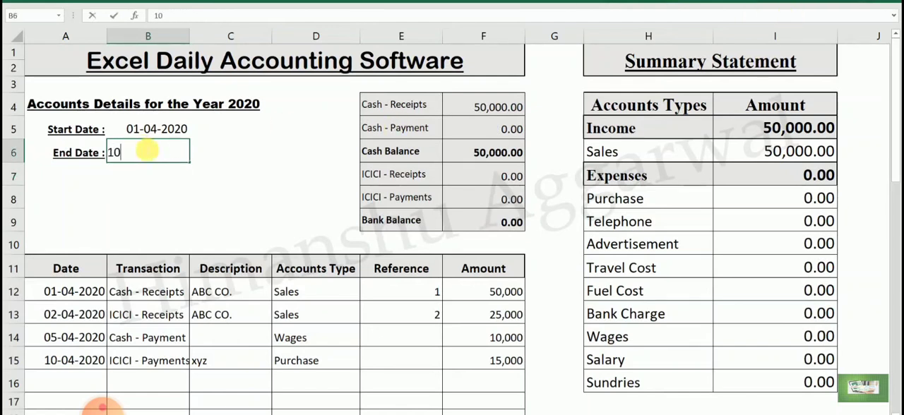
{"action": "type", "text": "/4"}
{"action": "key", "text": "Return"}
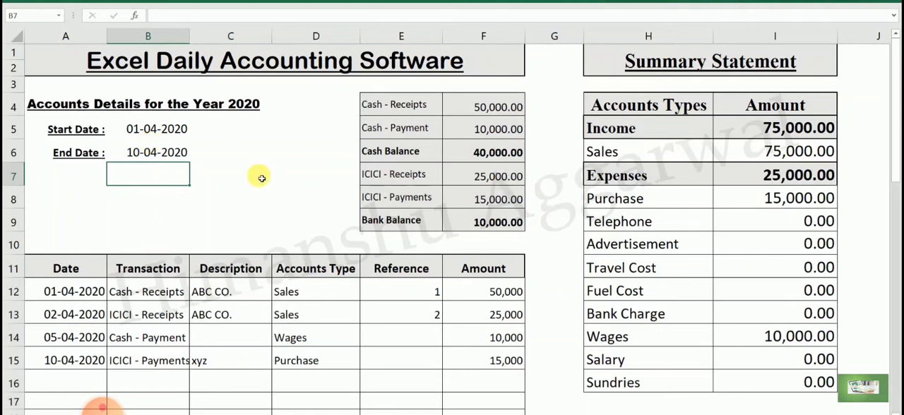
{"action": "left_click", "coordinate": [176, 152]}
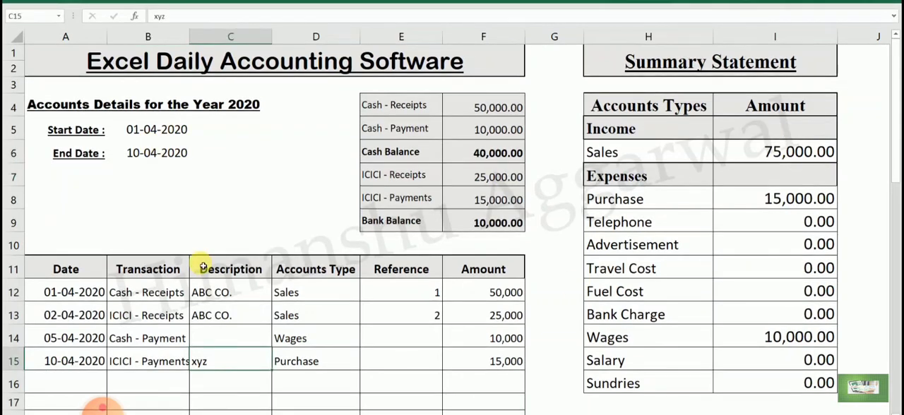